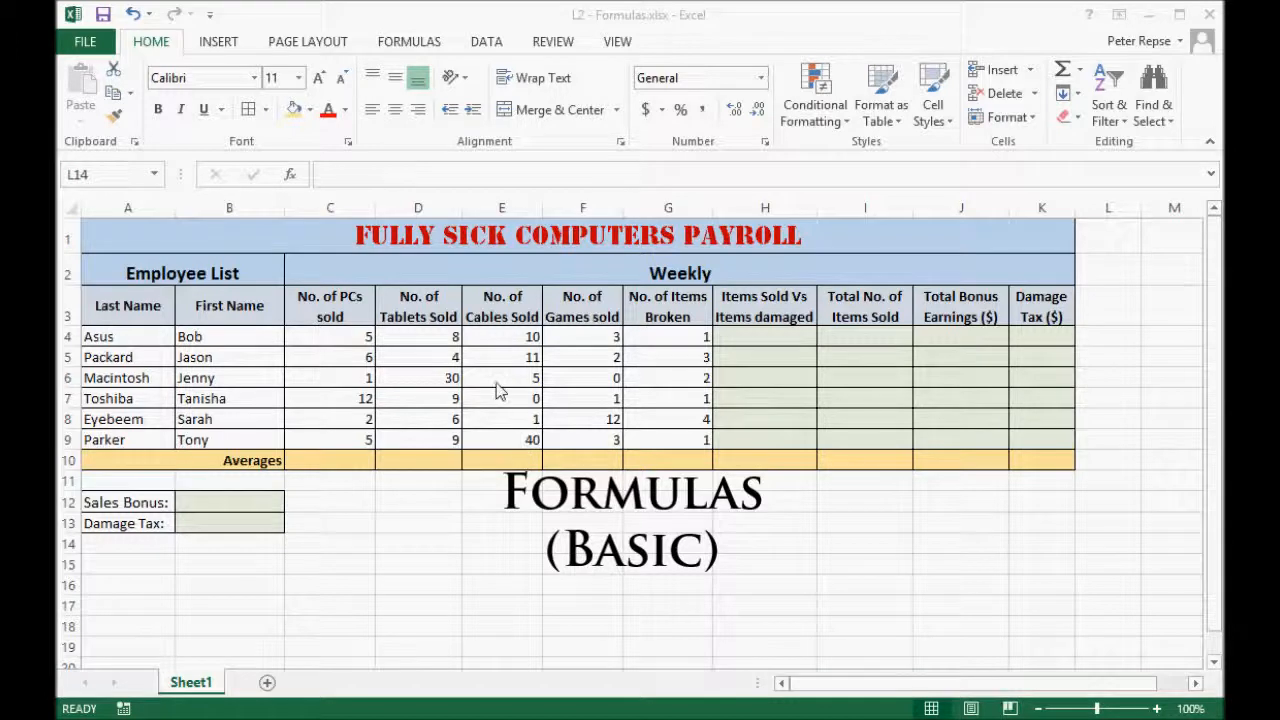
Step: Enter the formula =F4+E4 in cell I4 to add the games and cables sold
left_click(847, 335)
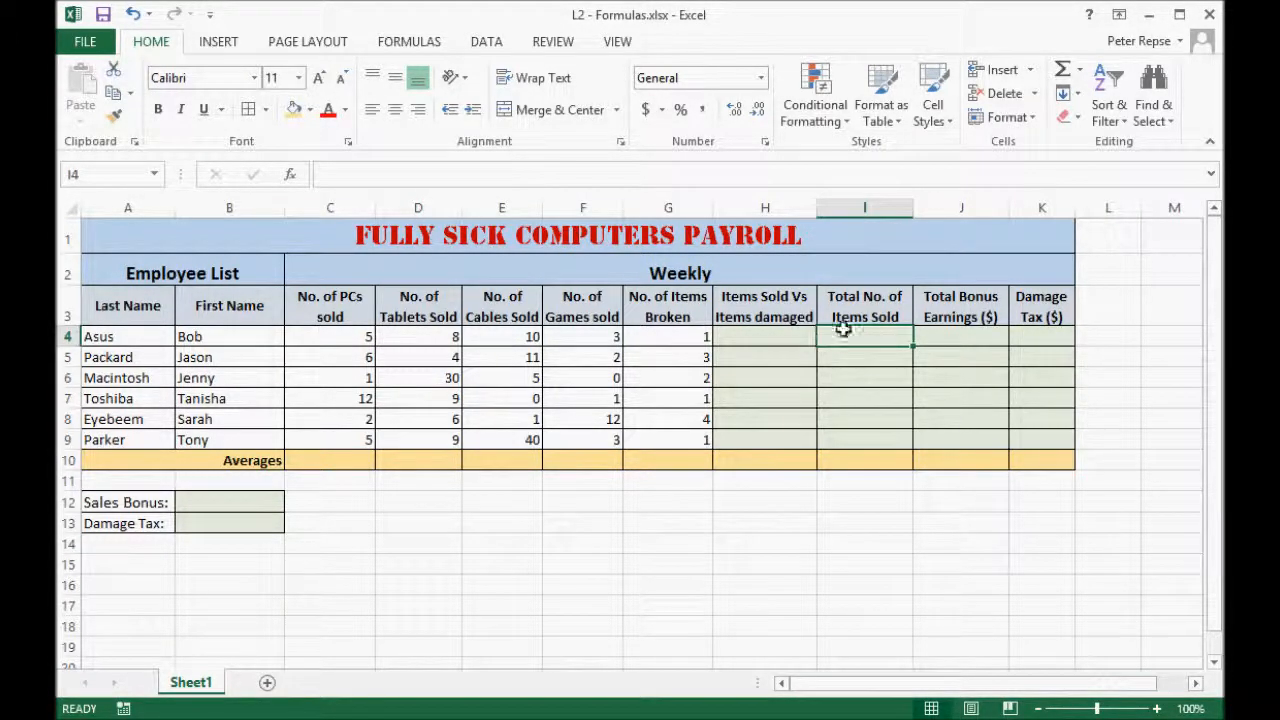
type("=")
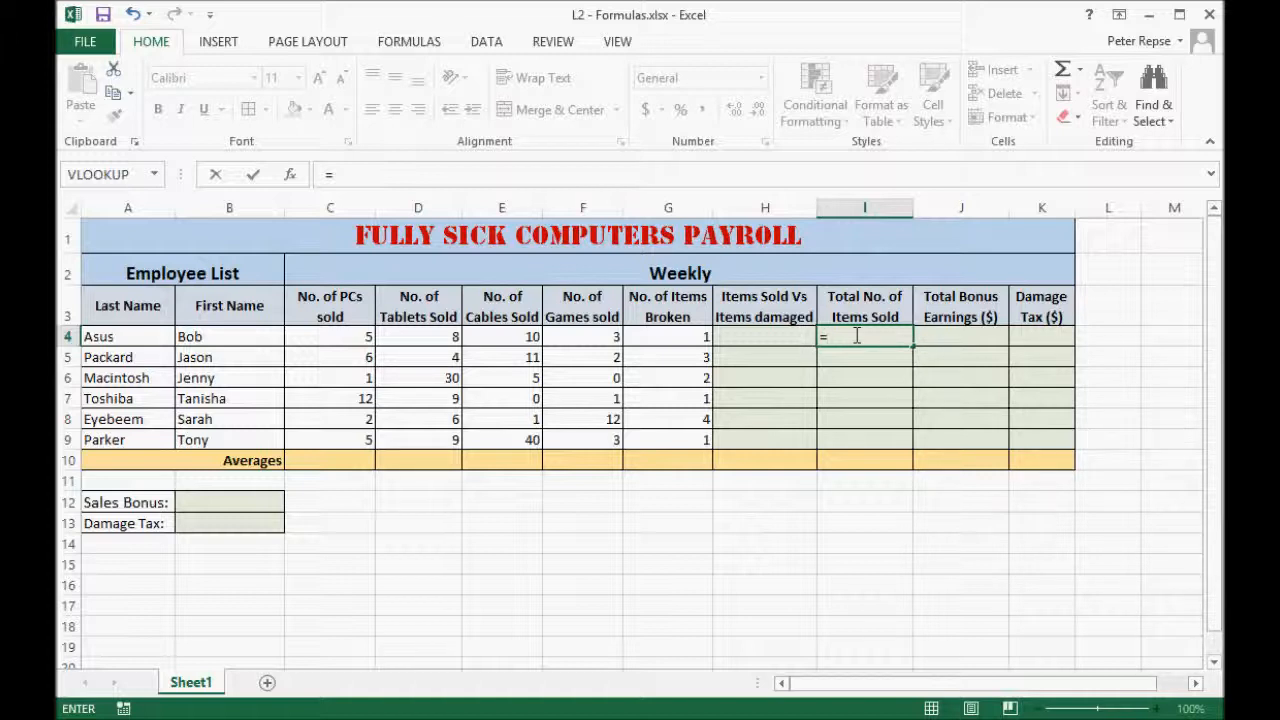
left_click(592, 336)
type("+")
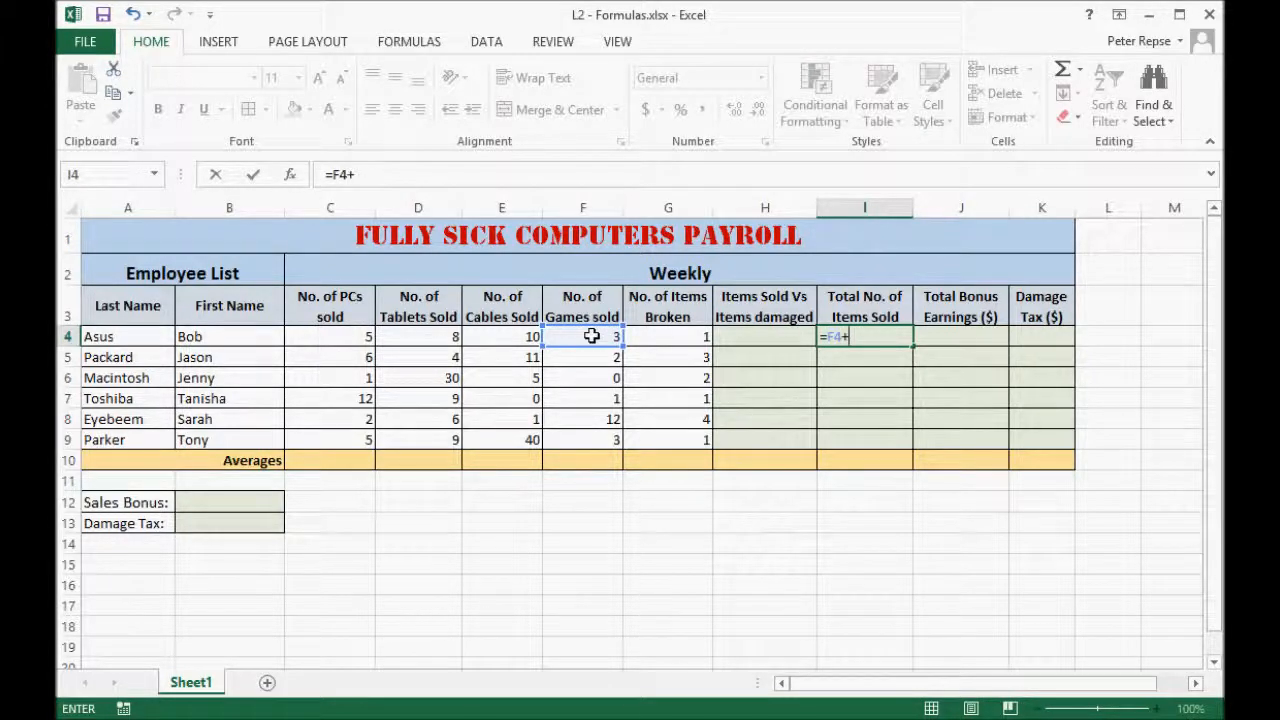
left_click(523, 336)
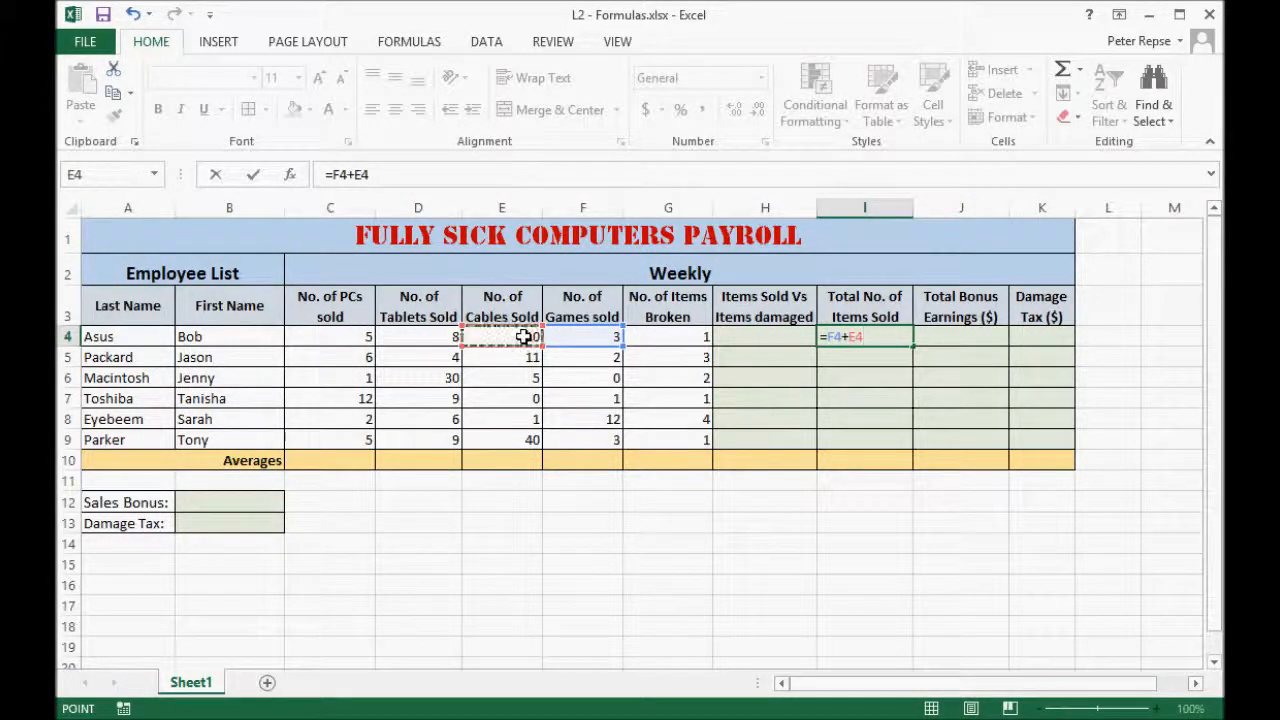
key("Return")
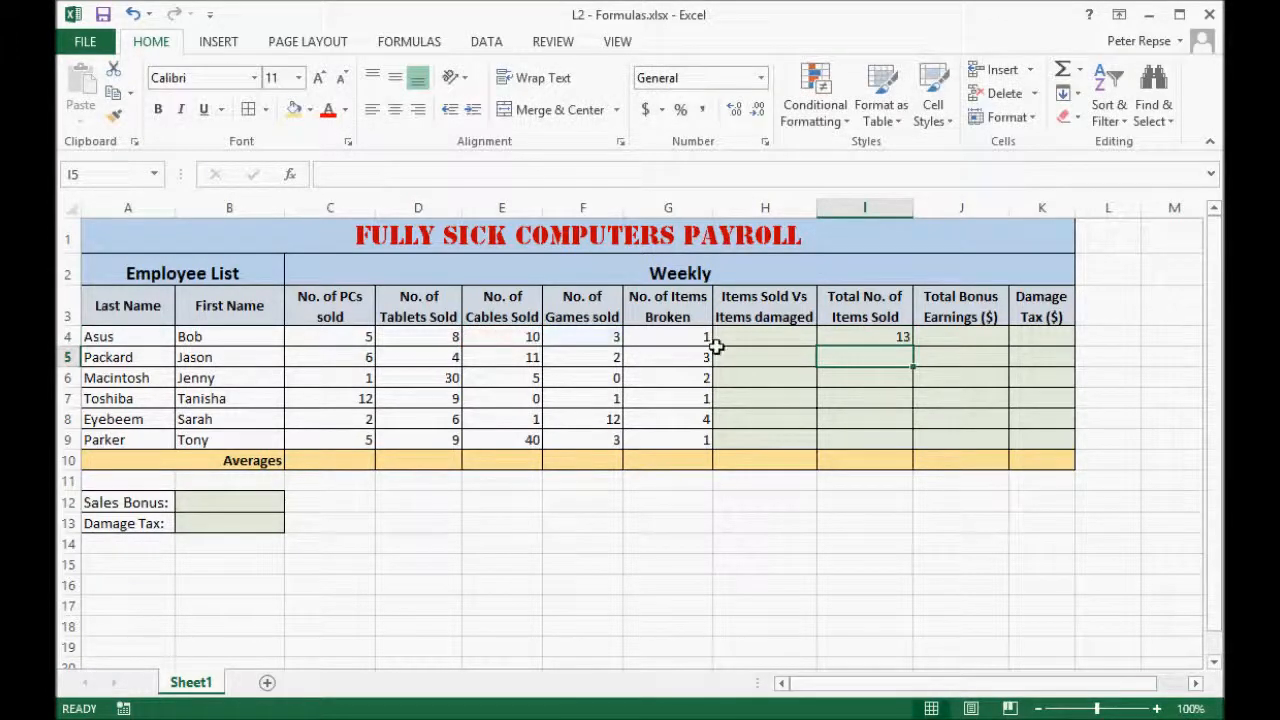
Step: Replace the formula in I4 with =SUM(C4:F4) to total all items sold by the first employee
left_click(872, 336)
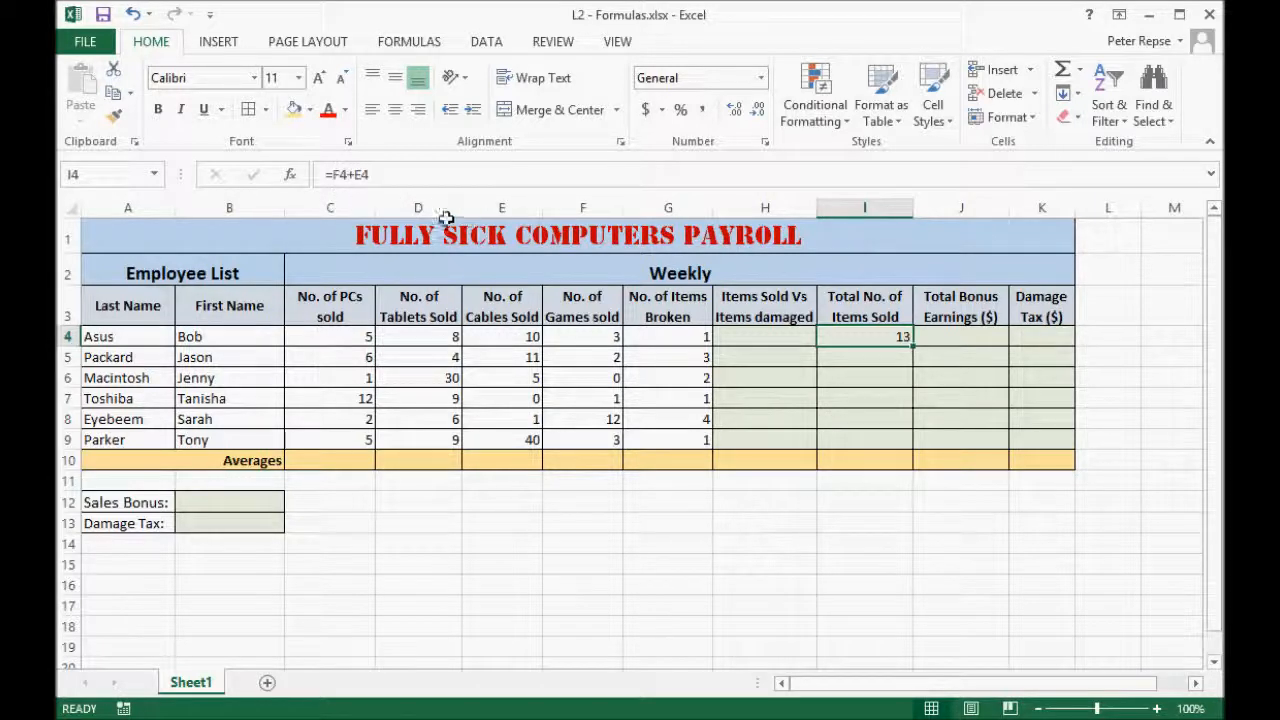
left_click(399, 172)
key("BackSpace")
key("BackSpace")
key("BackSpace")
key("BackSpace")
key("BackSpace")
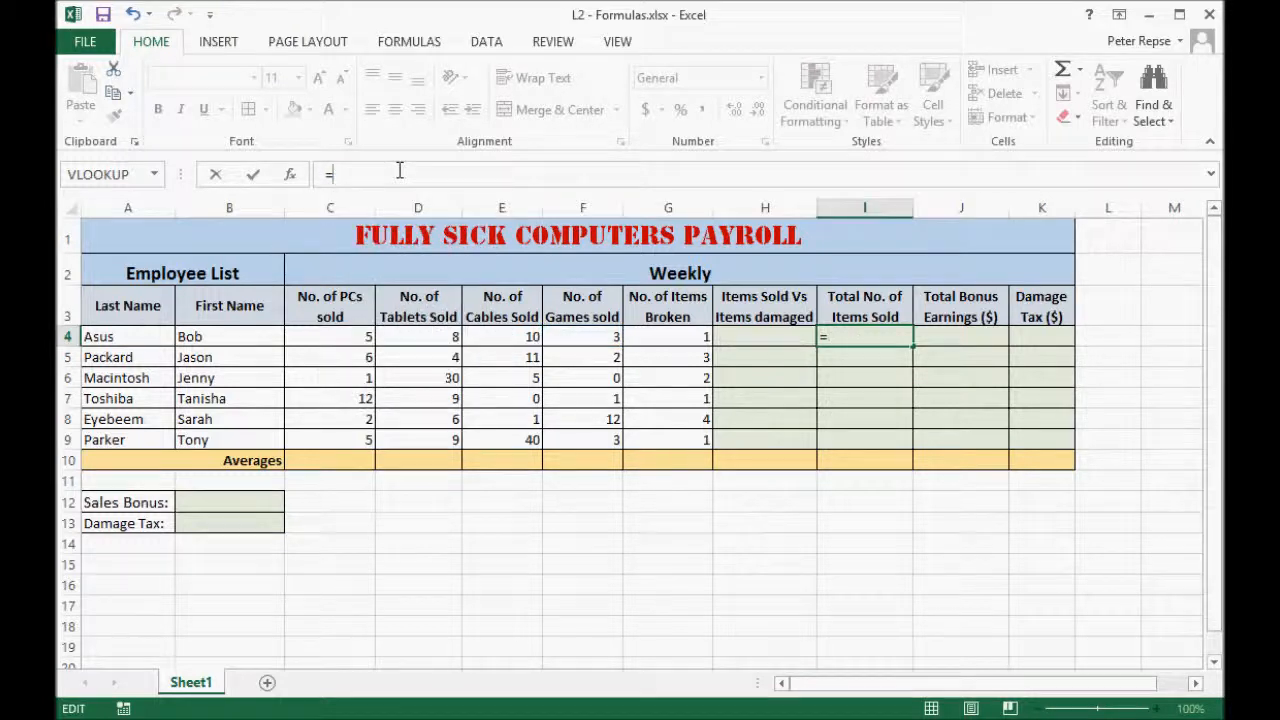
type("sum")
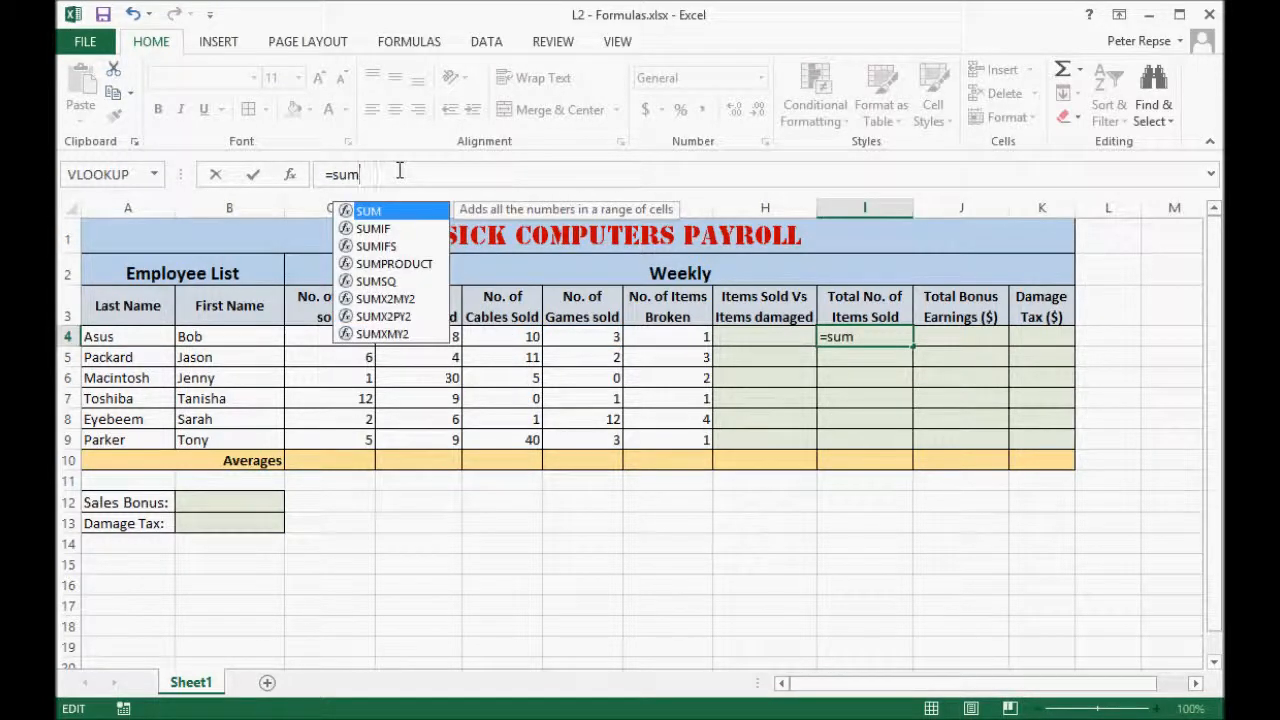
type("(")
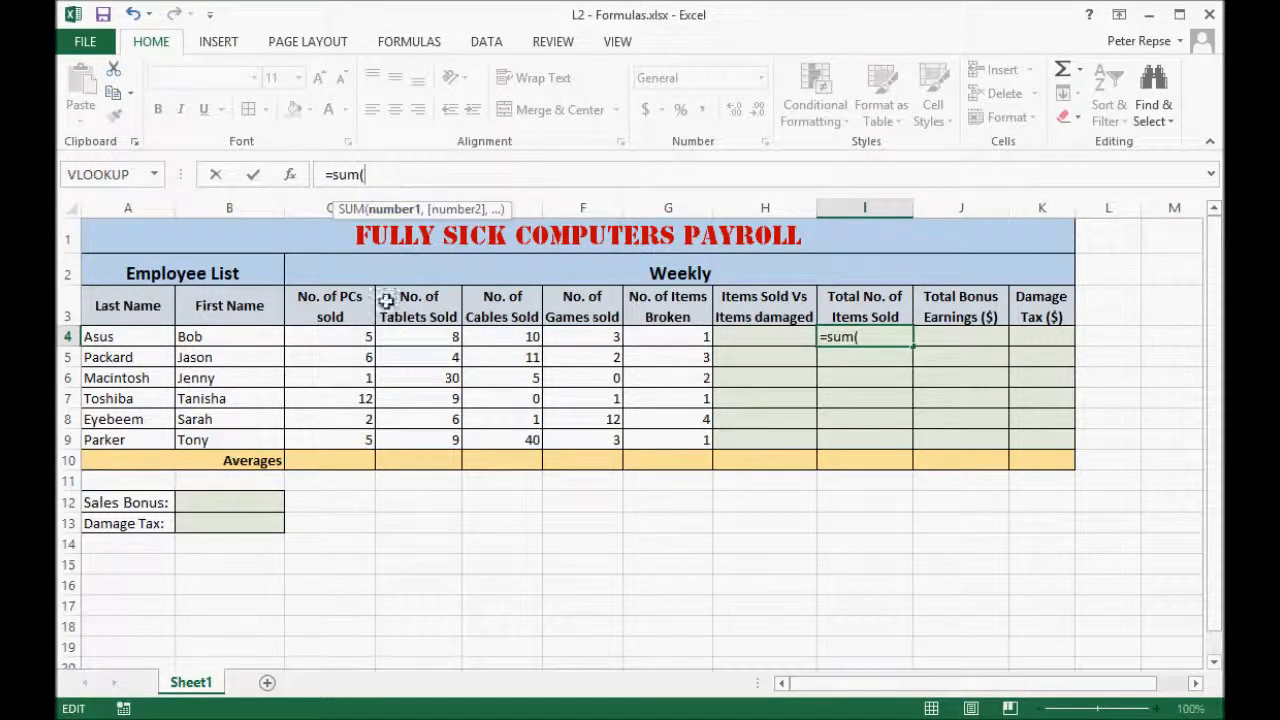
left_click_drag(341, 337, 563, 338)
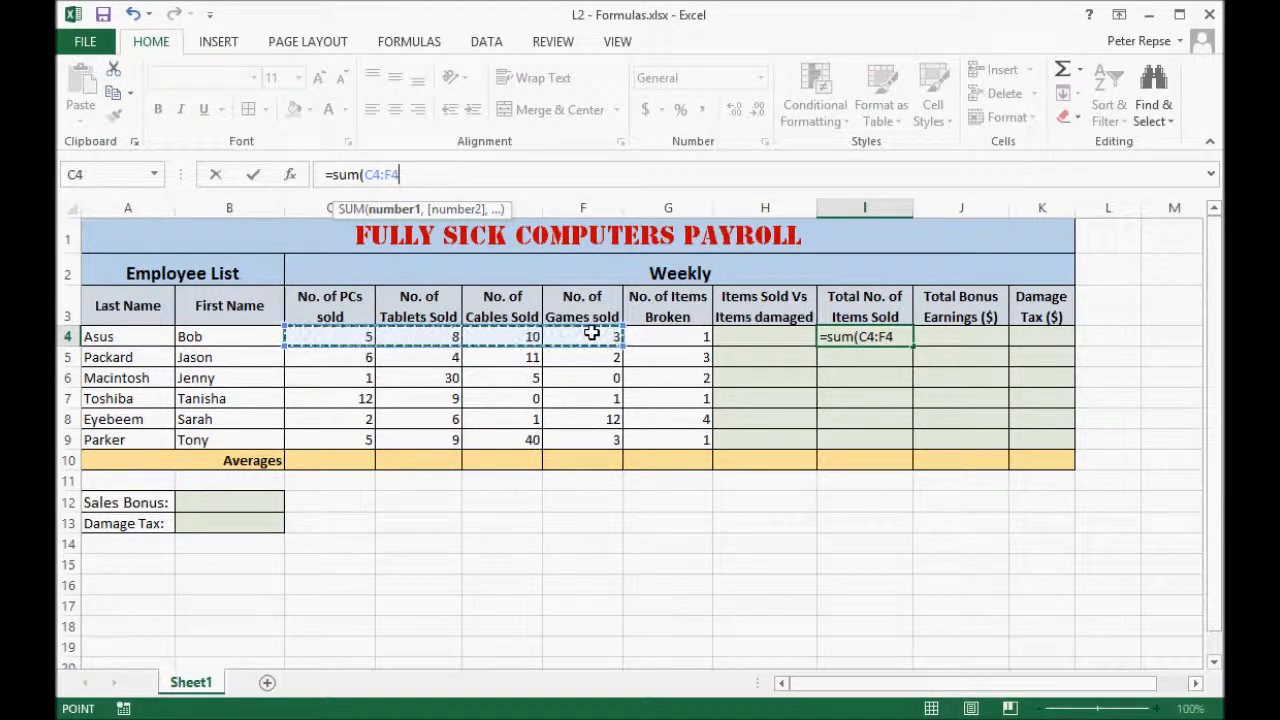
type(")")
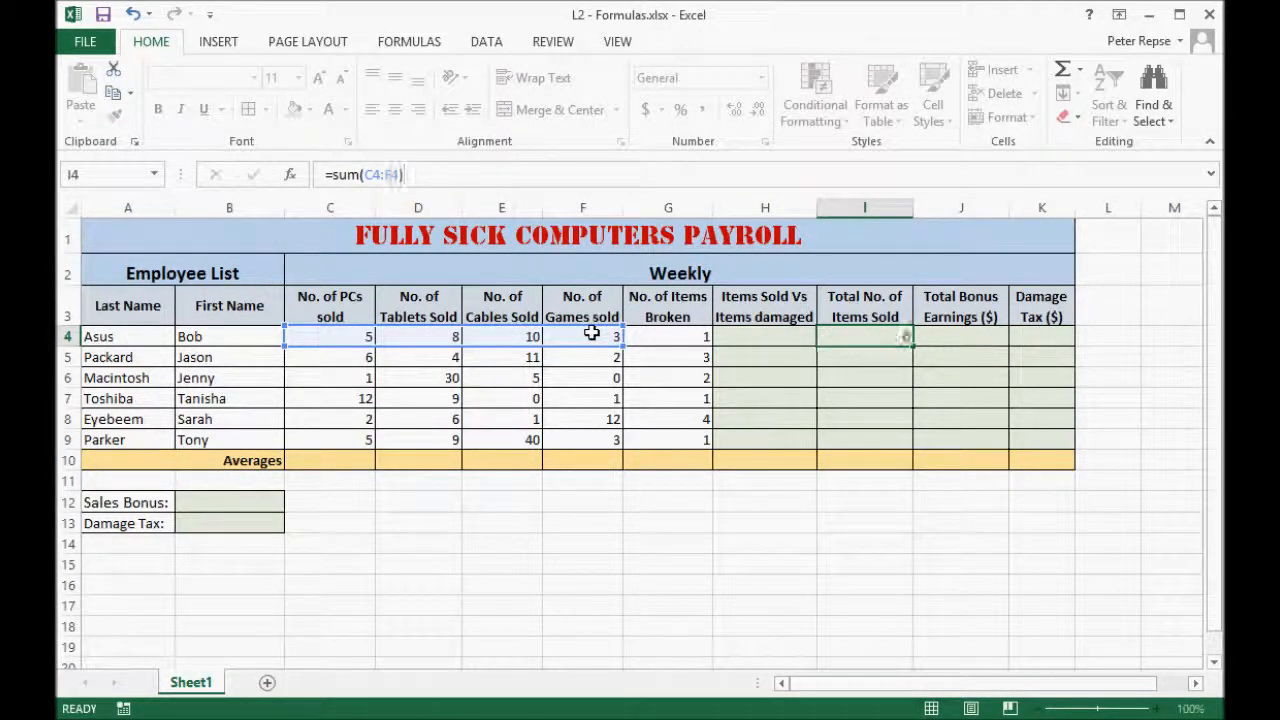
key("Return")
Step: Fill the Total No. of Items Sold formula from I4 down to I9 and check the copied cell references row by row
left_click(878, 336)
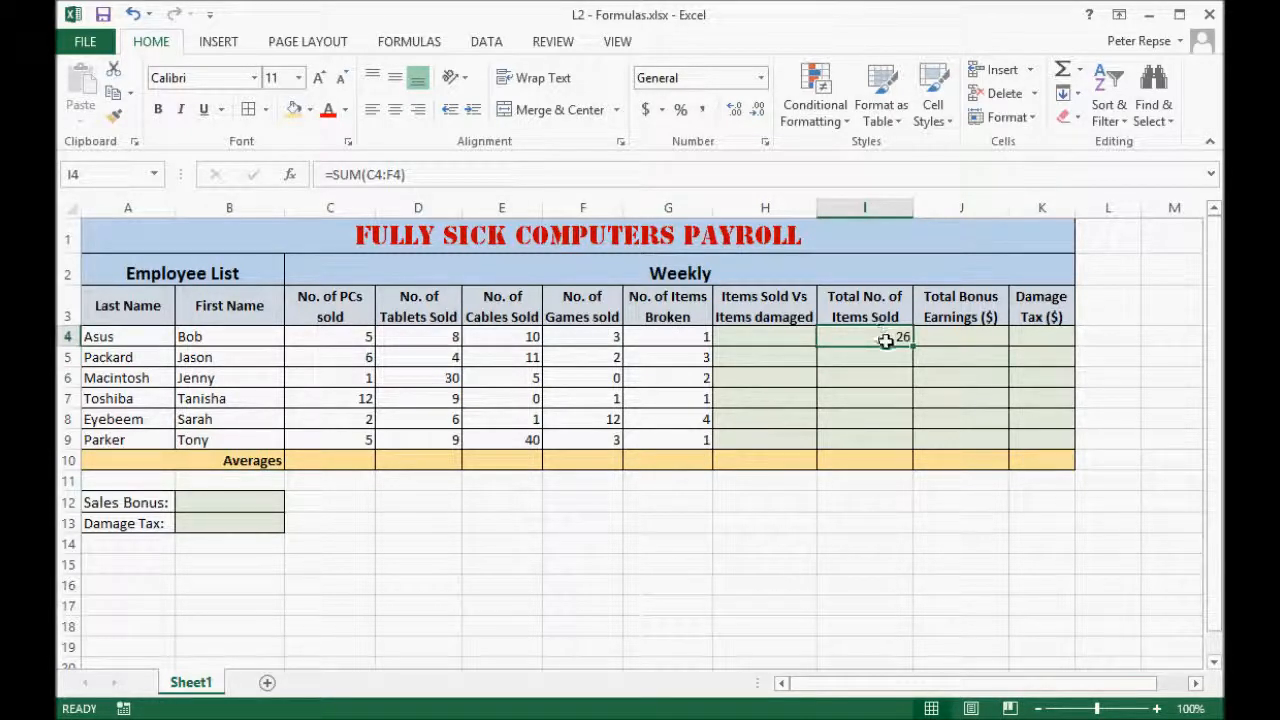
left_click(891, 360)
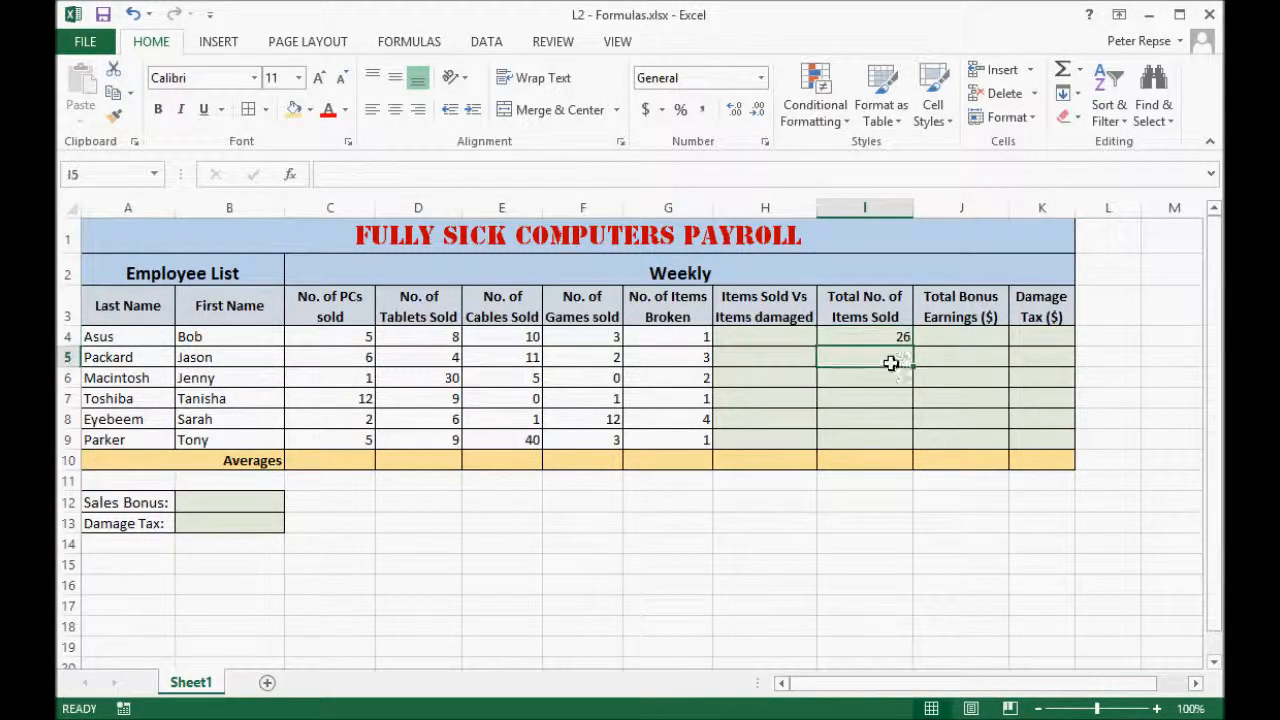
left_click(872, 336)
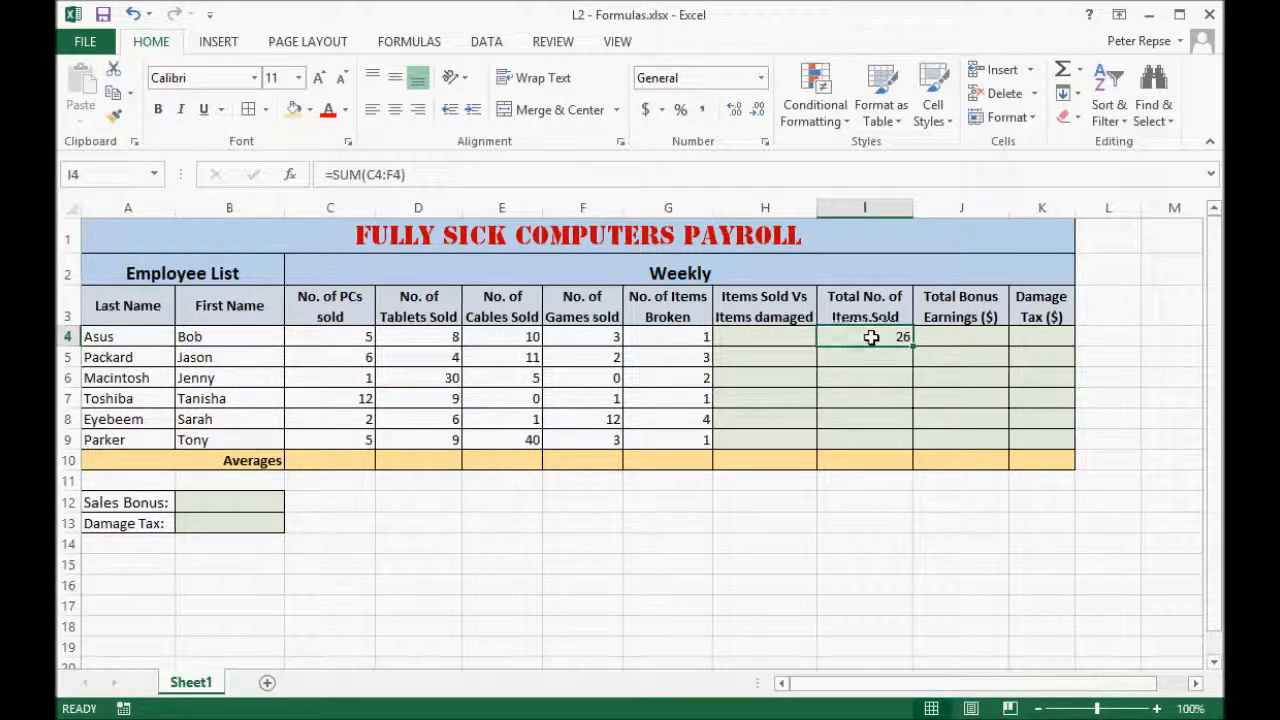
left_click(857, 360)
left_click(863, 333)
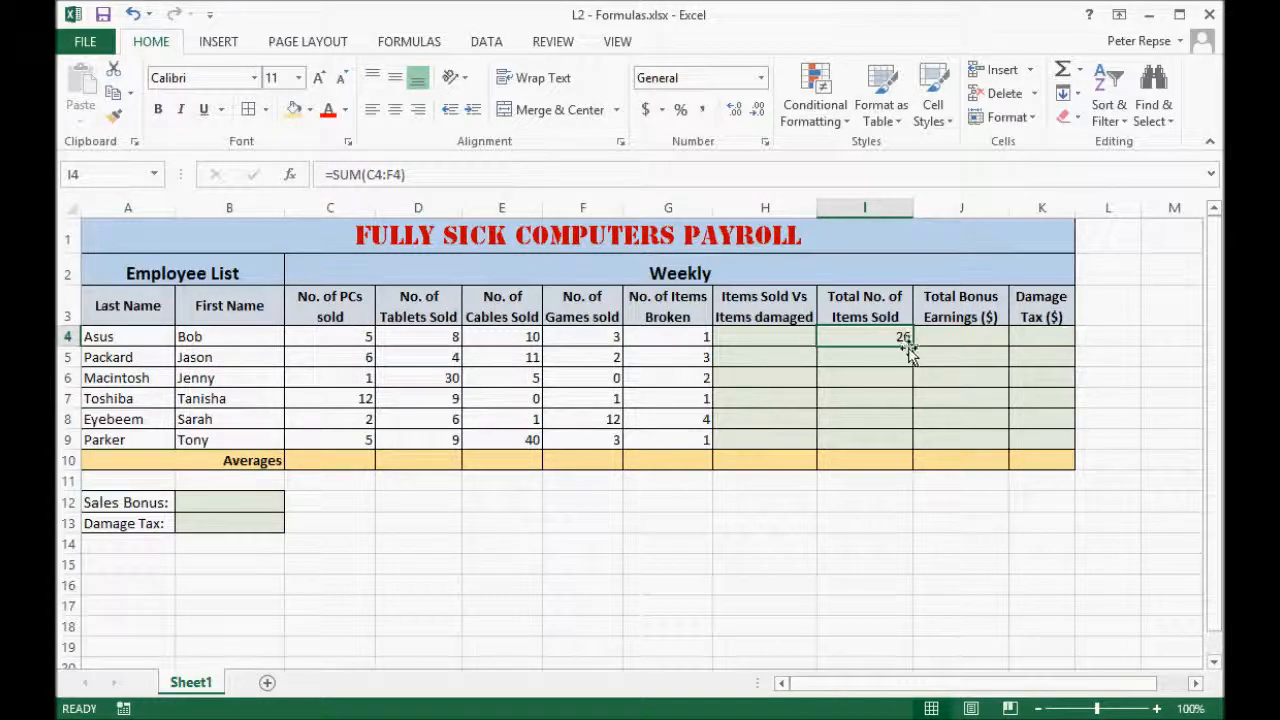
left_click_drag(911, 348, 898, 444)
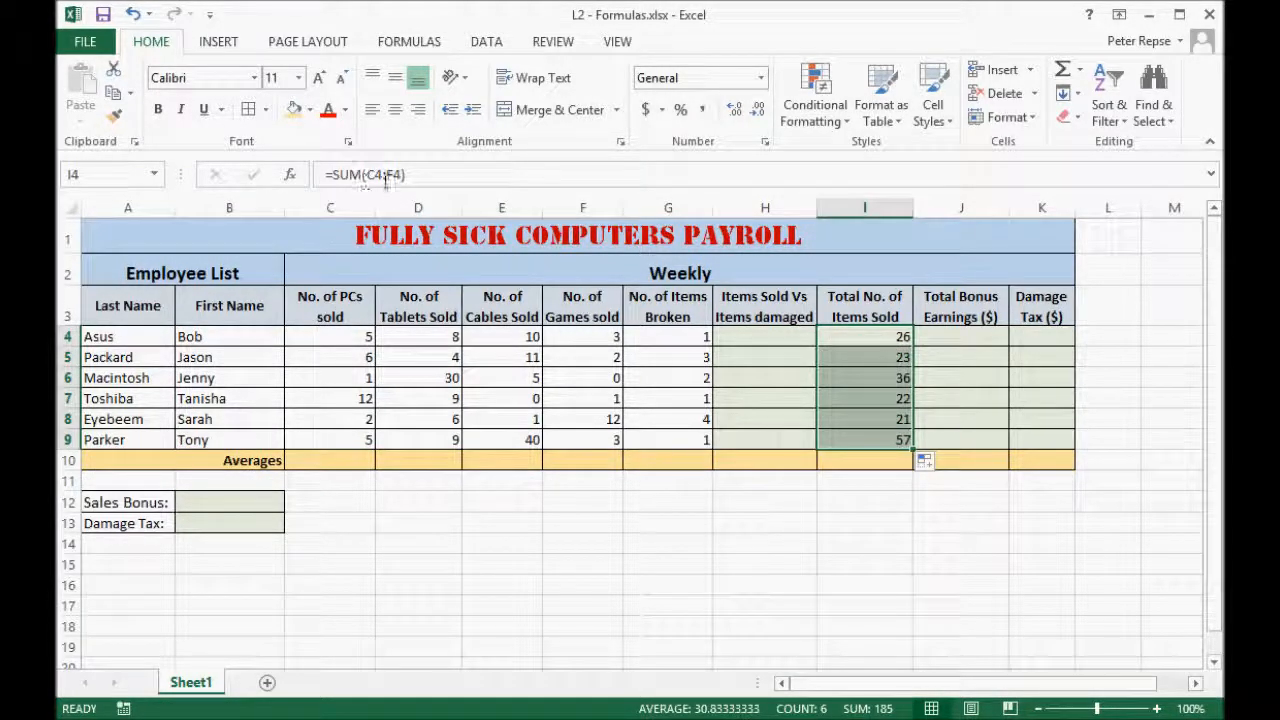
left_click(843, 333)
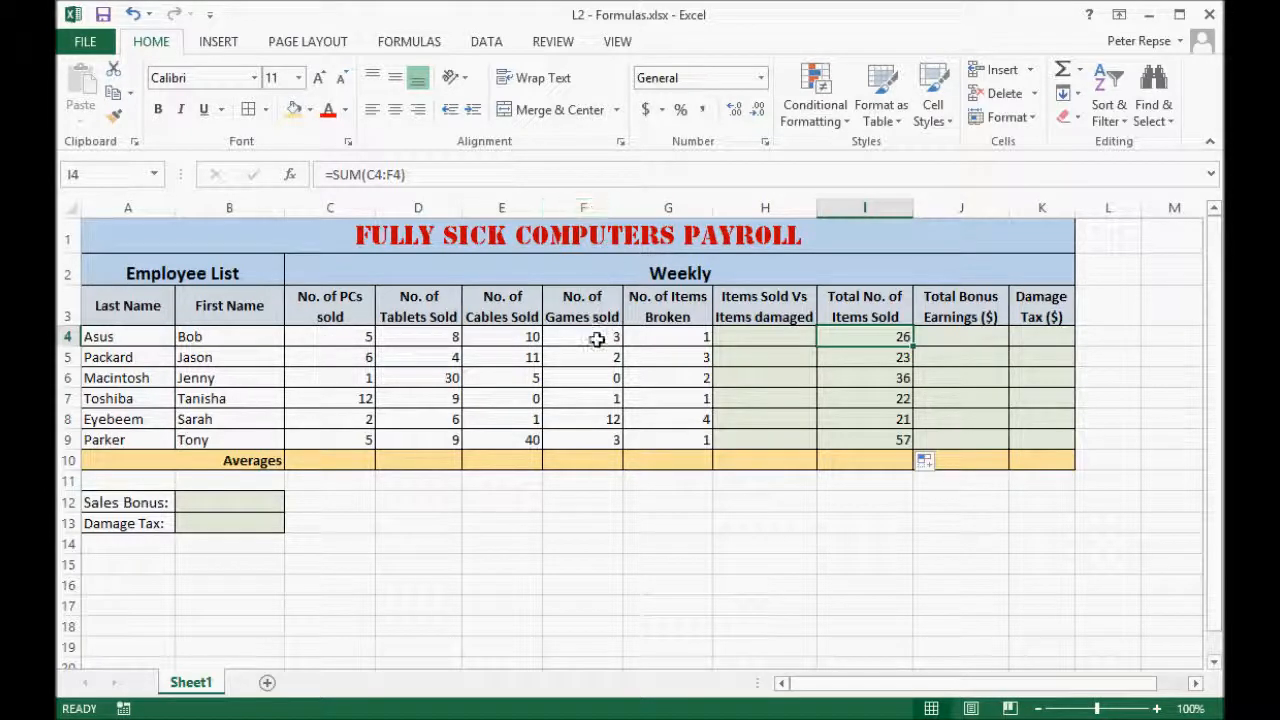
left_click(890, 358)
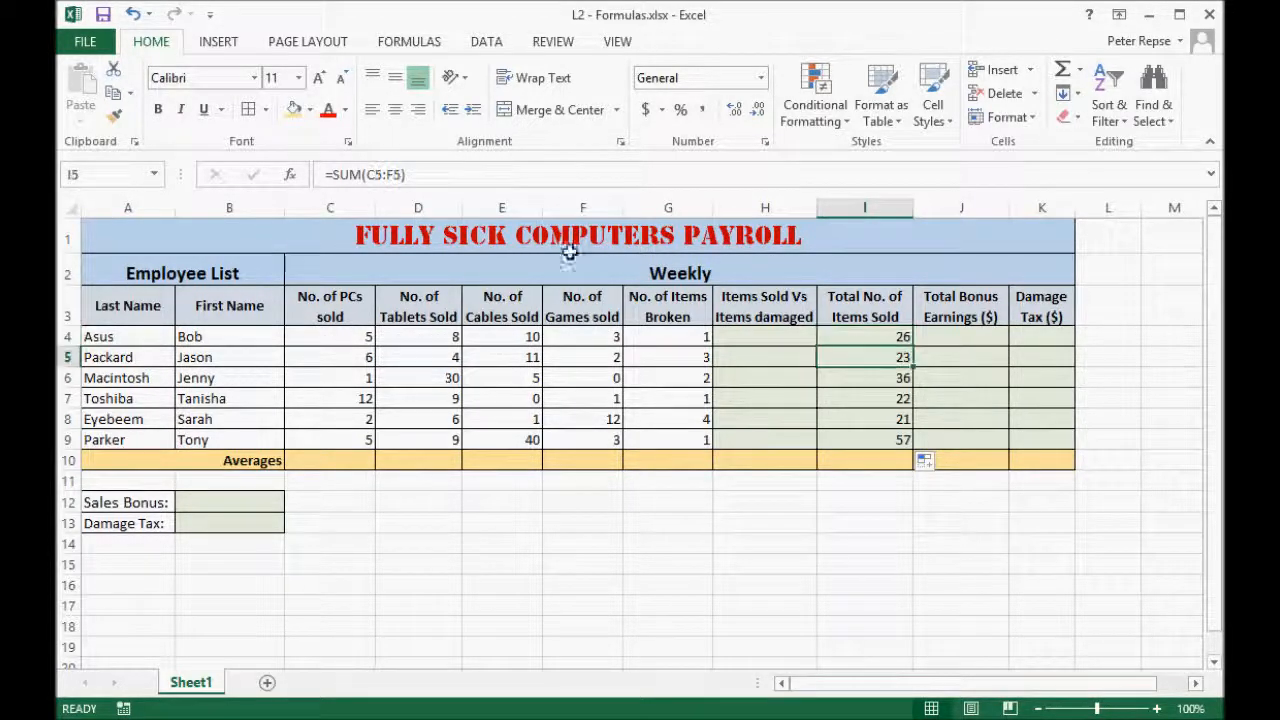
left_click(664, 357)
left_click(887, 375)
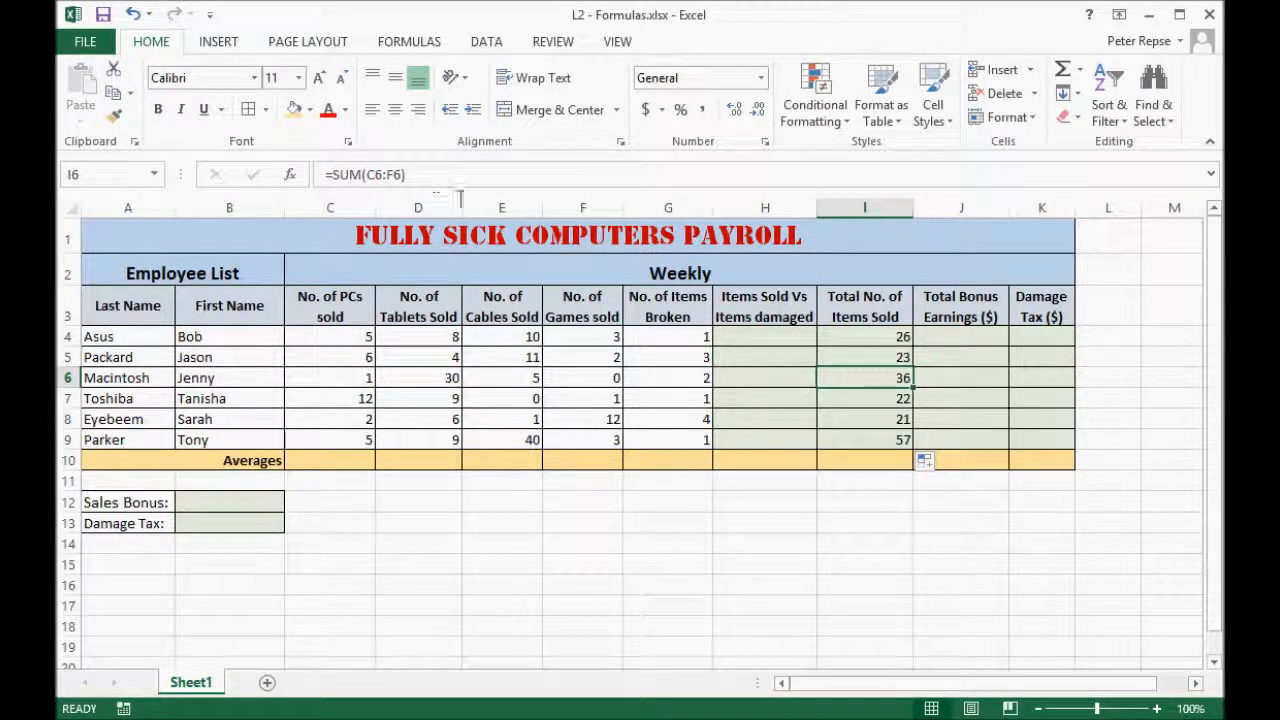
left_click(861, 401)
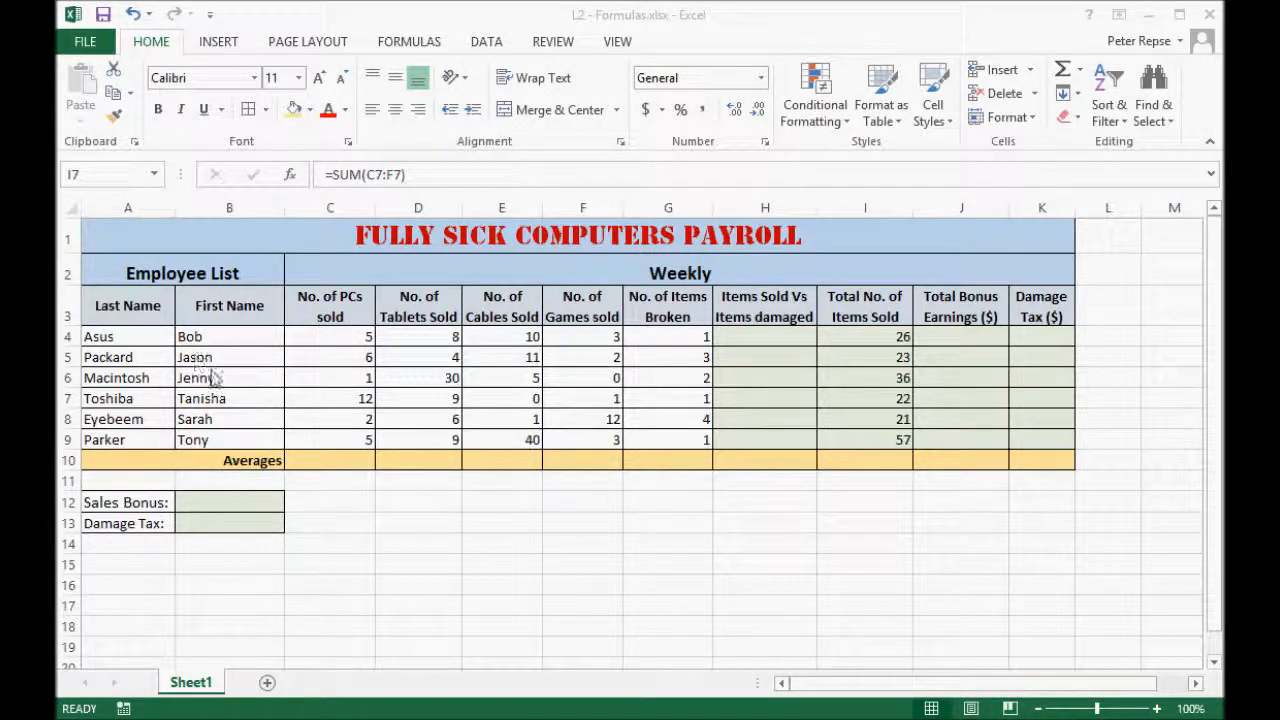
Step: Enter =SUM(C4:F4) in cell H4 under Items Sold Vs Items damaged
left_click(760, 337)
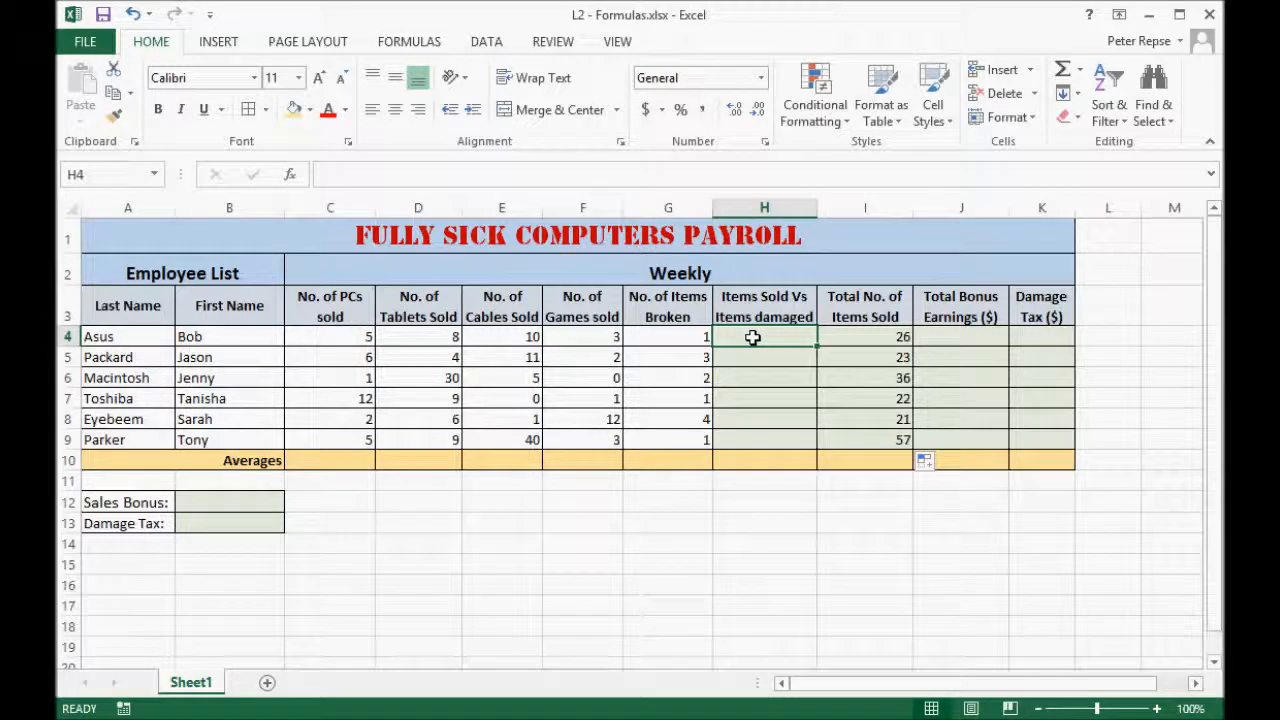
type("=")
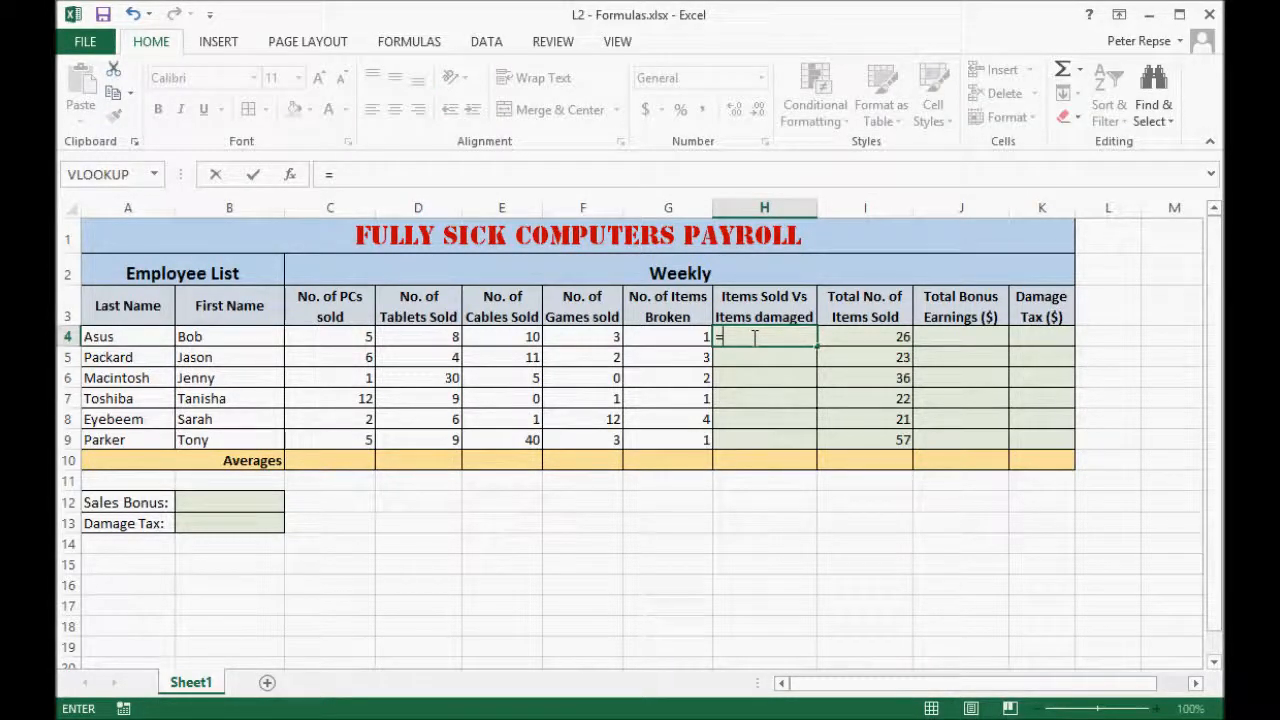
type("sum(")
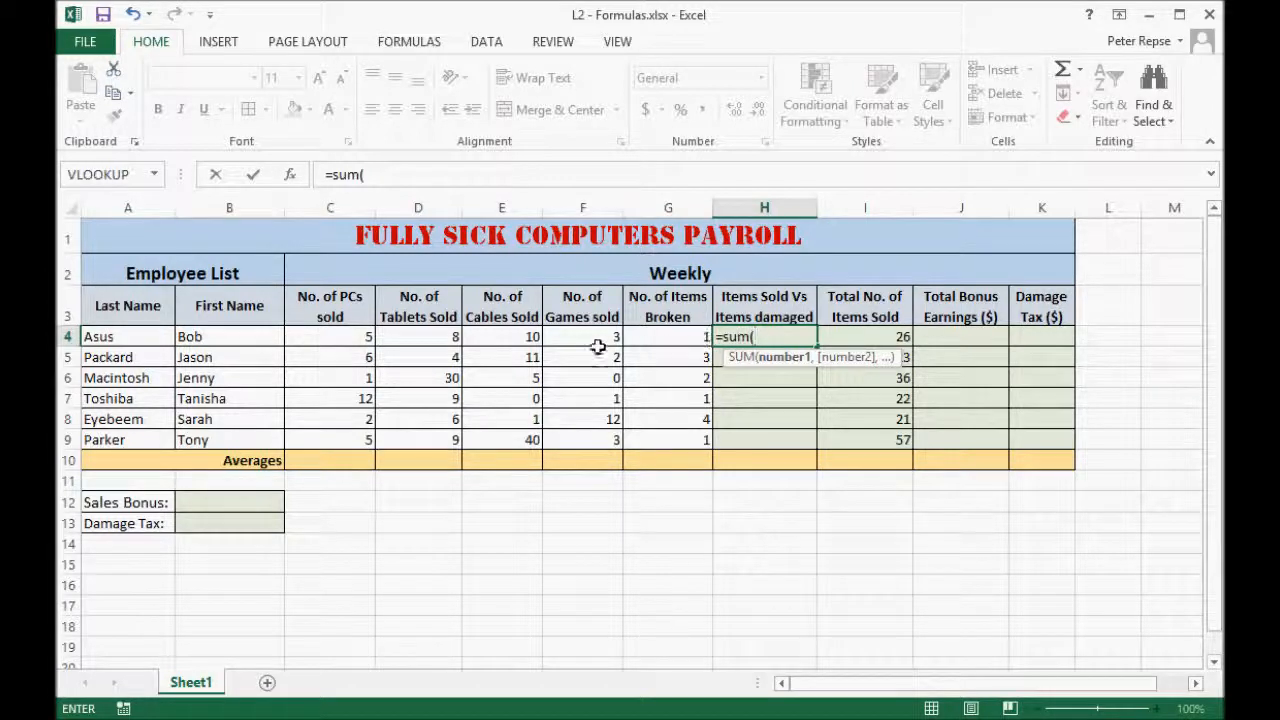
left_click_drag(337, 337, 561, 336)
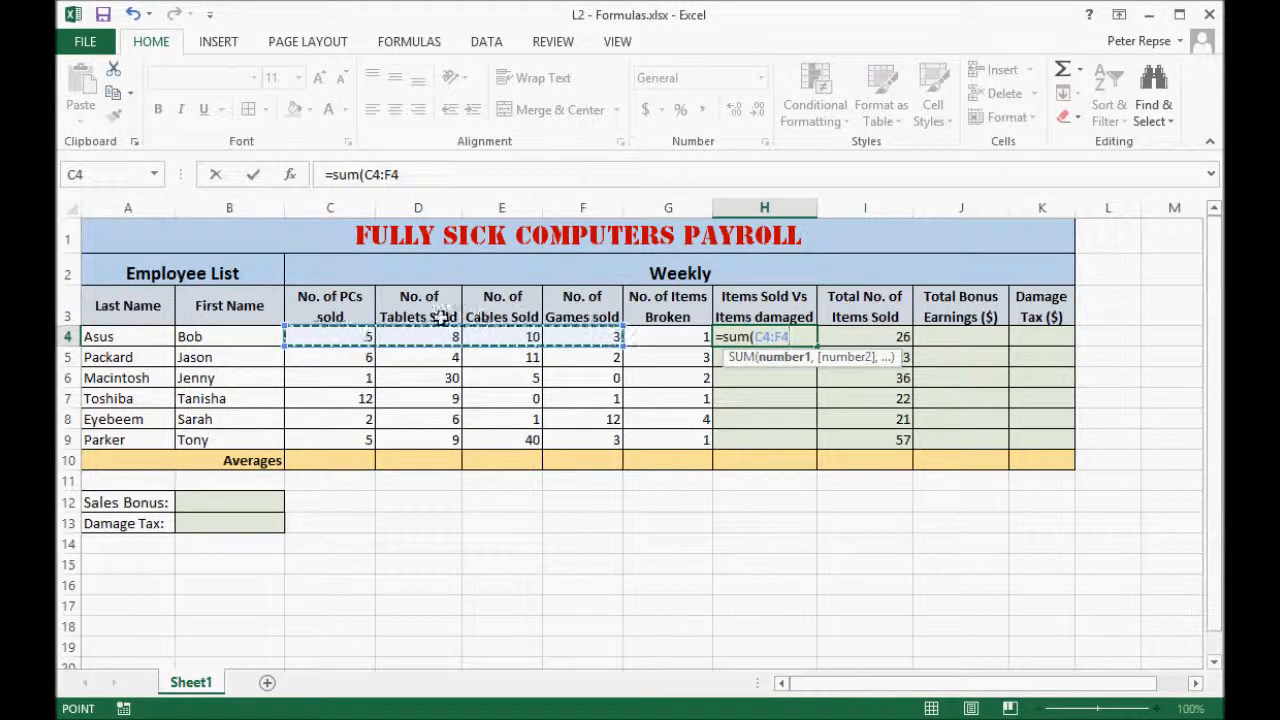
type(")")
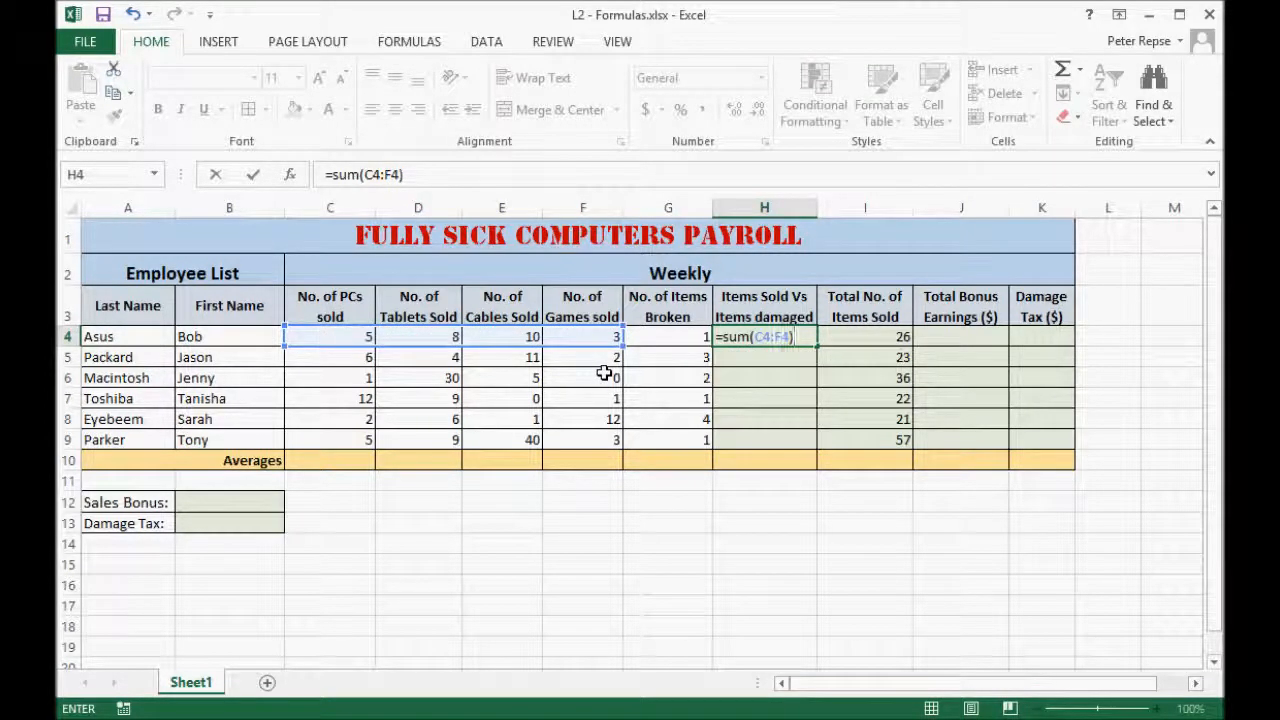
key("Return")
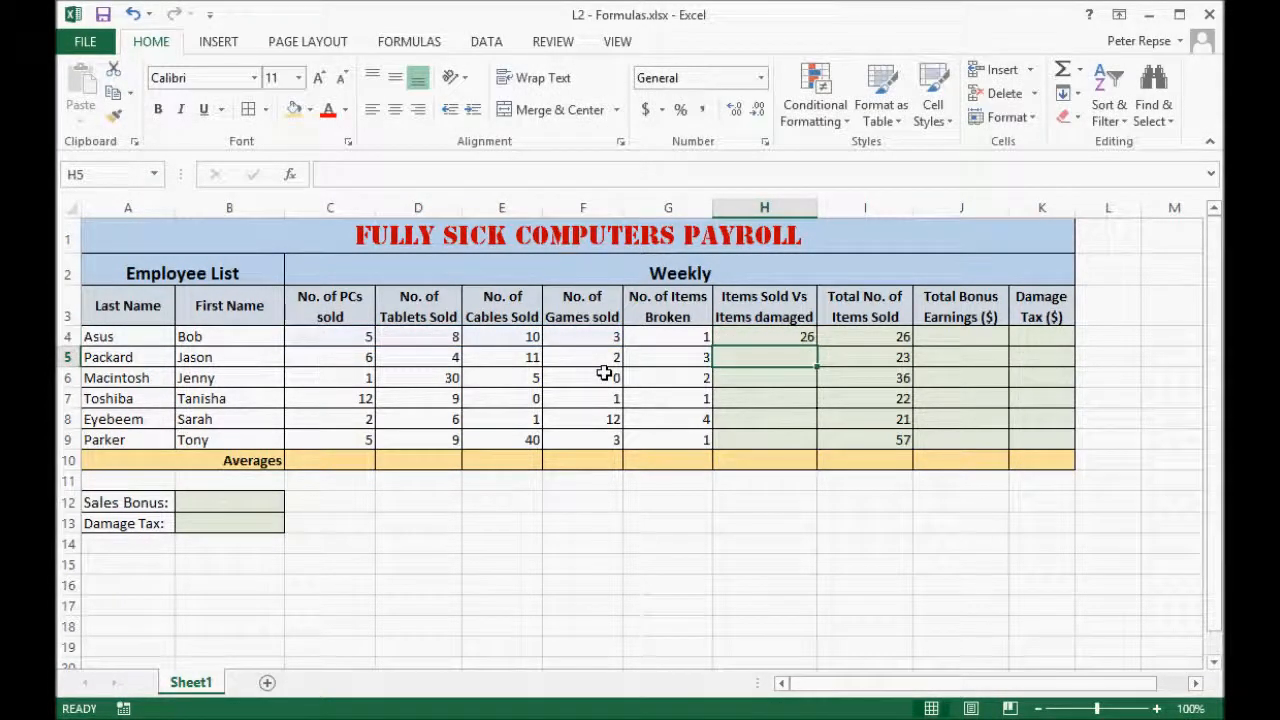
Step: Extend the H4 formula to =SUM(C4:F4)-G4 so it subtracts the broken items, and fill it down to H9
left_click(862, 340)
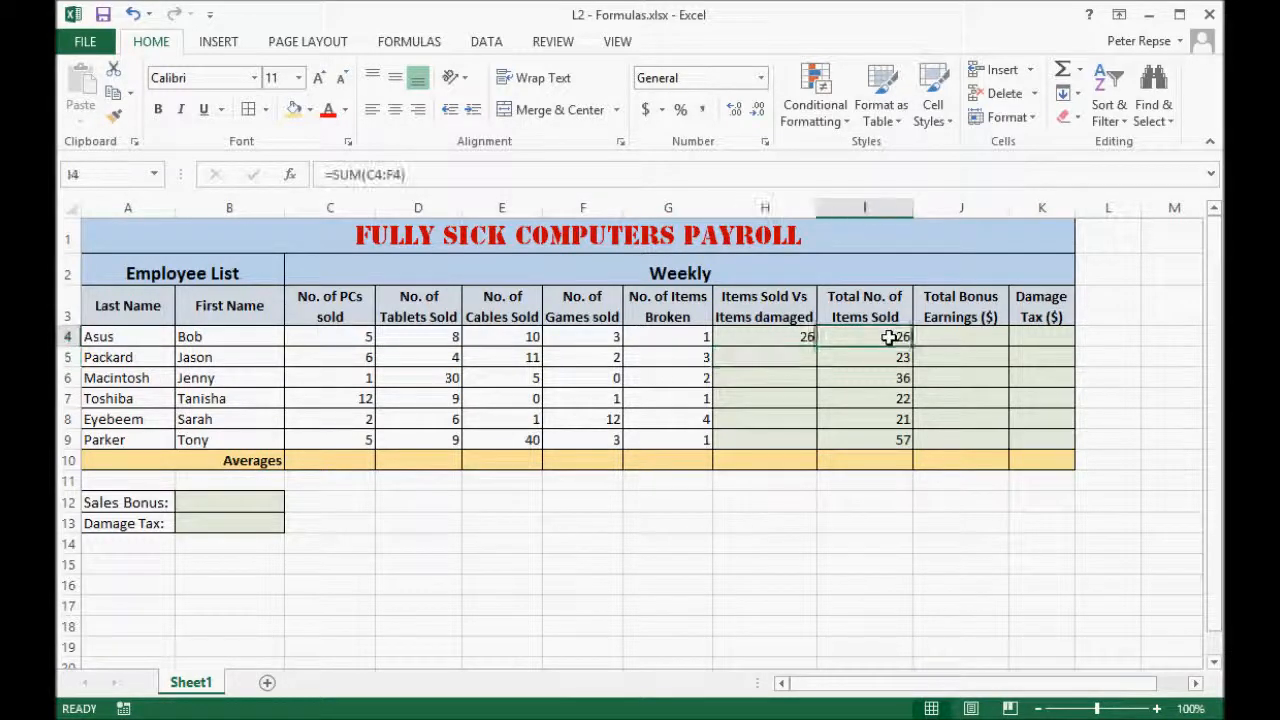
left_click(795, 338)
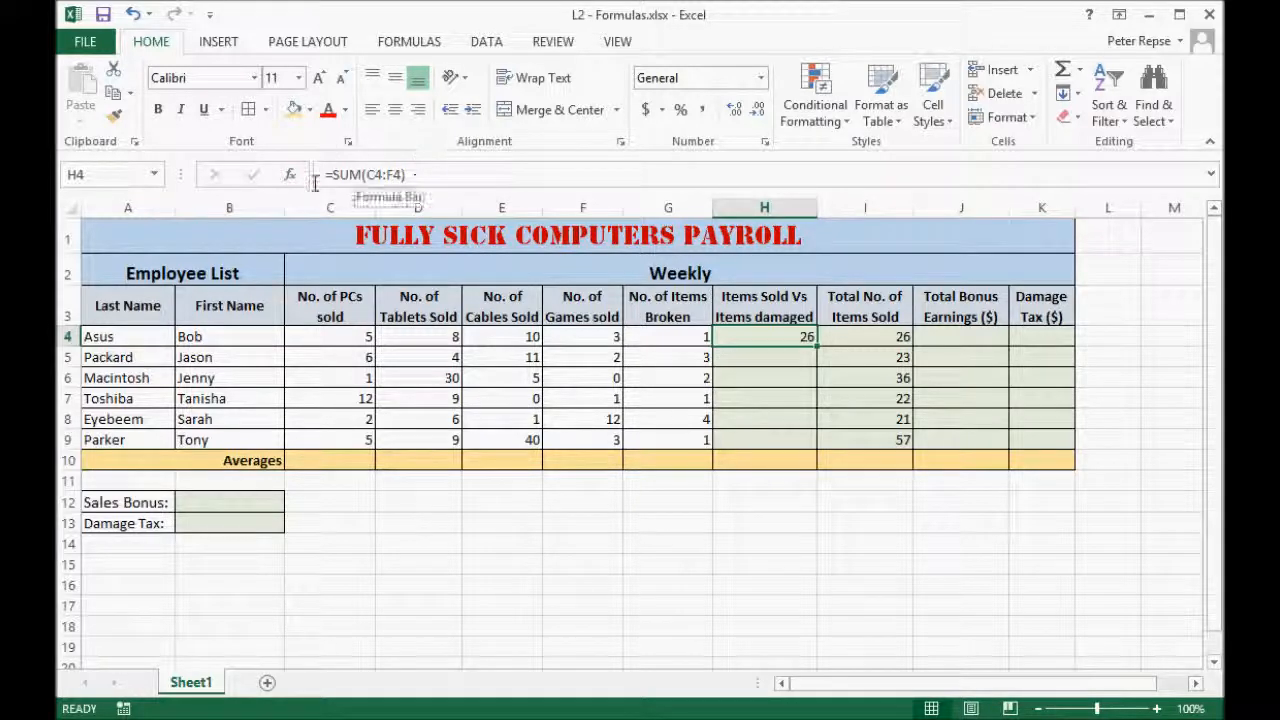
left_click(428, 172)
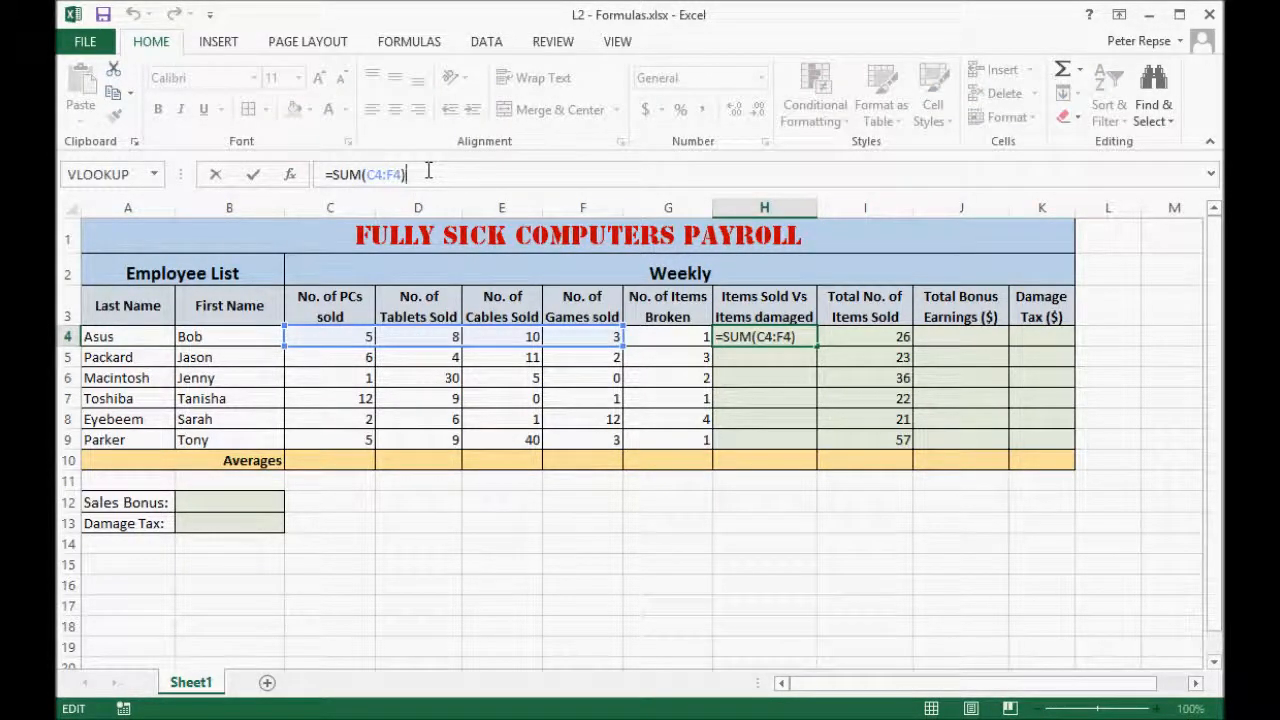
type("-")
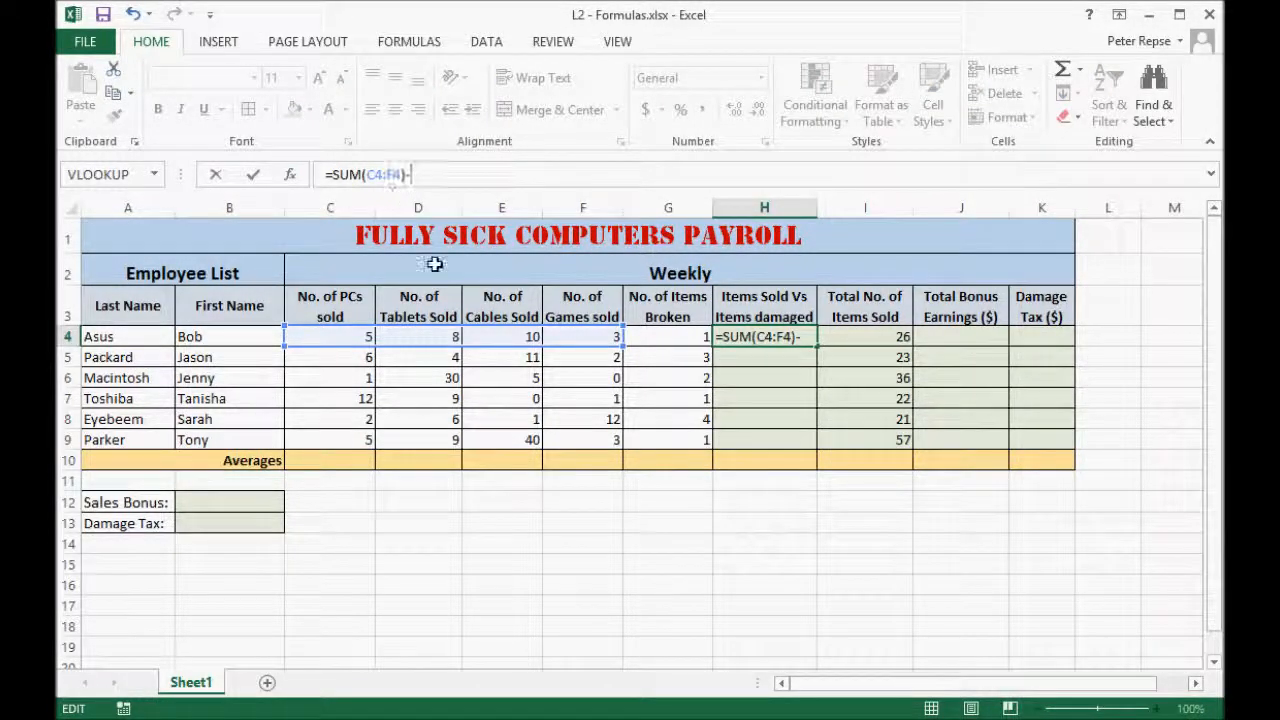
left_click(683, 337)
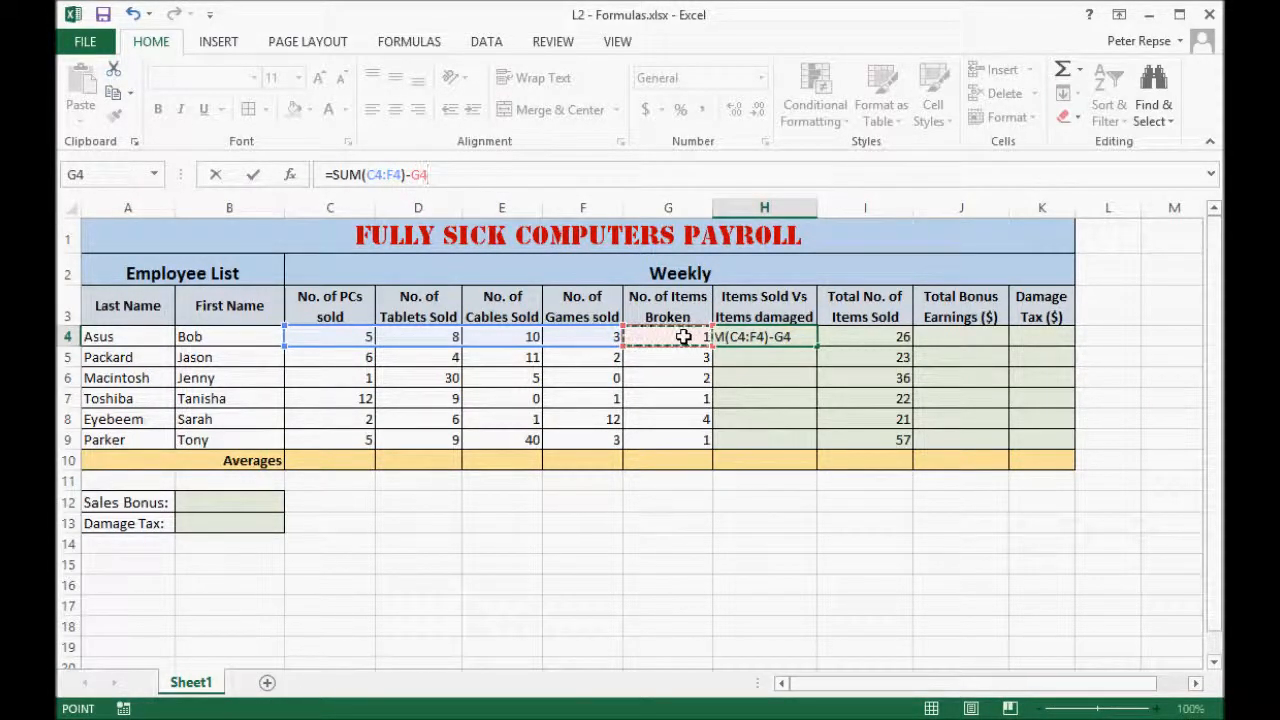
key("Return")
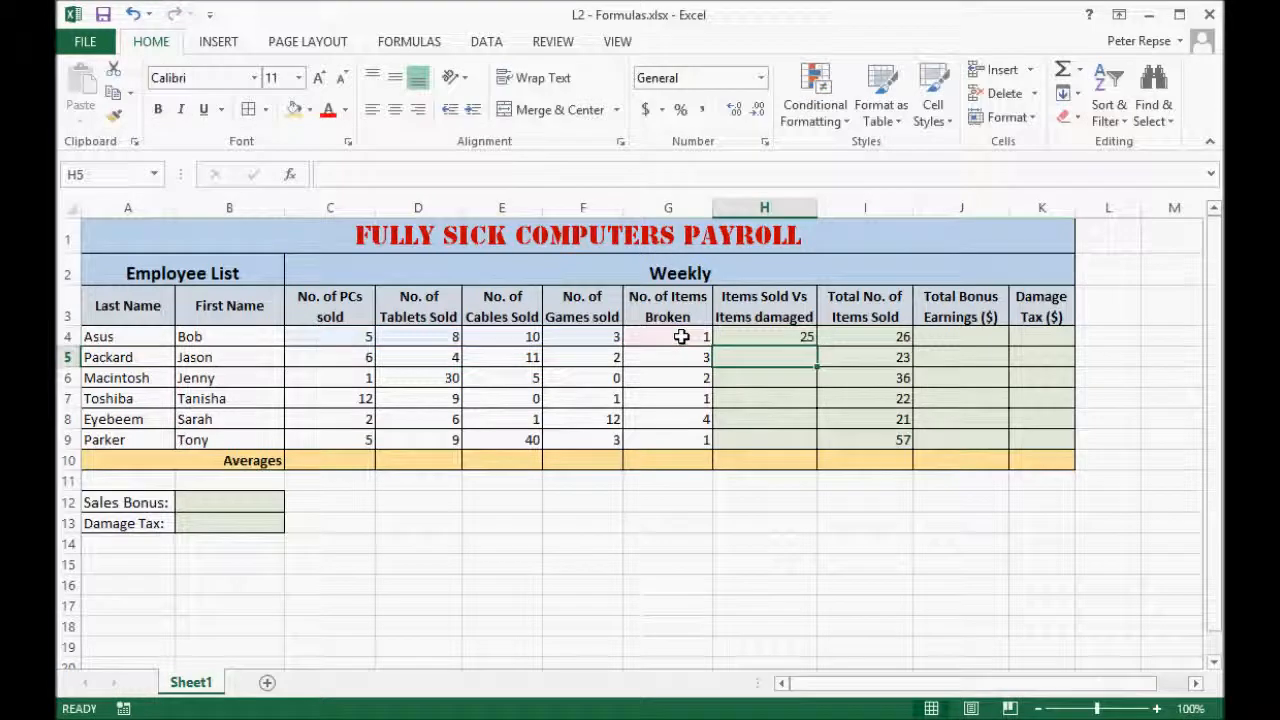
left_click(785, 339)
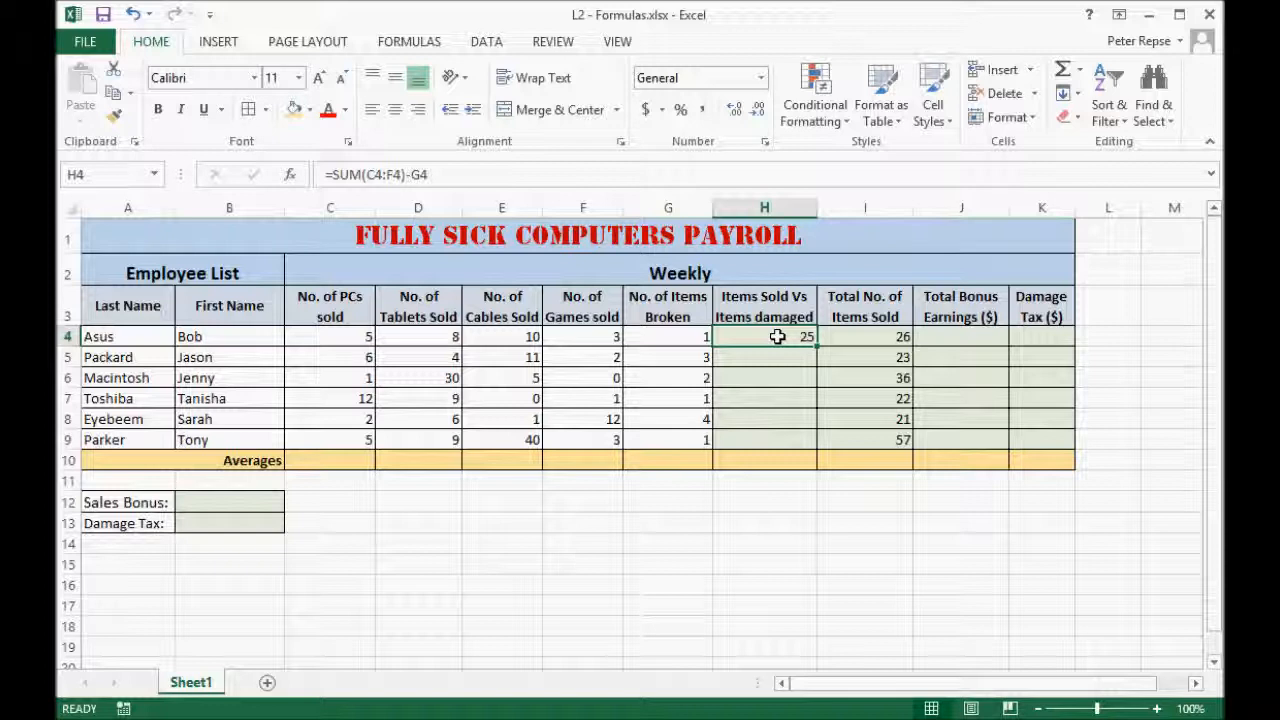
left_click_drag(818, 343, 816, 445)
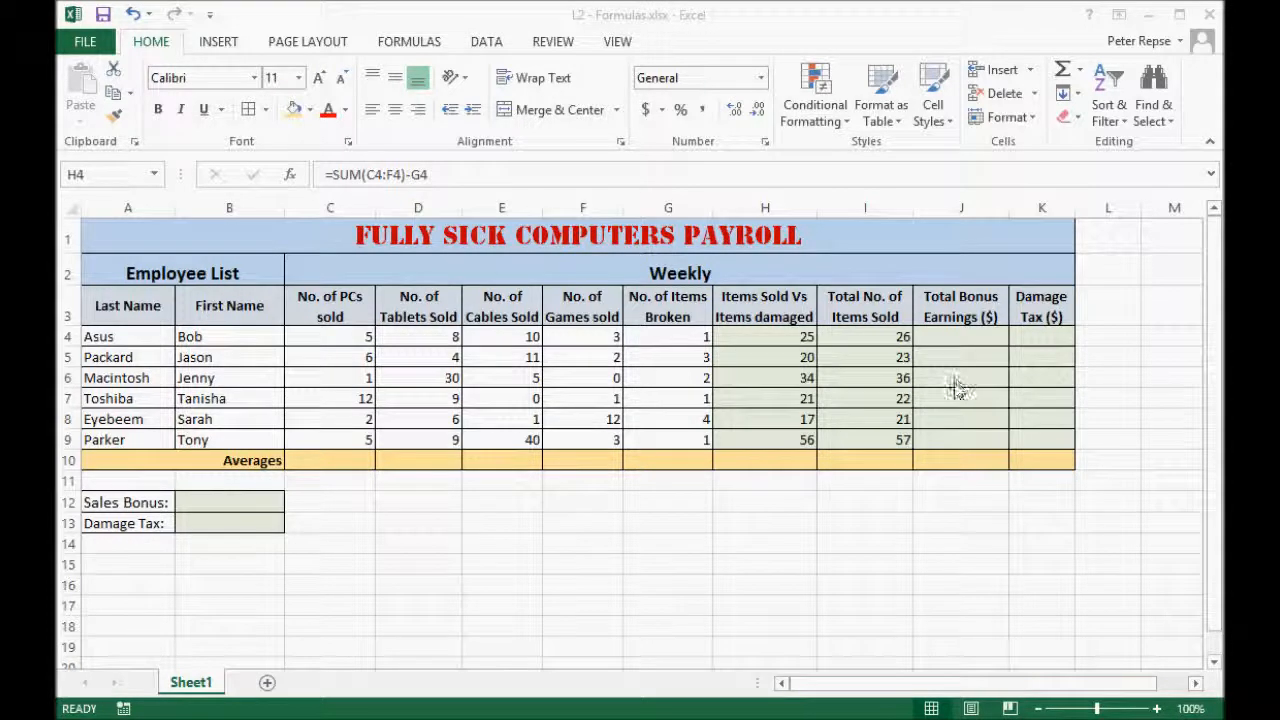
left_click(952, 337)
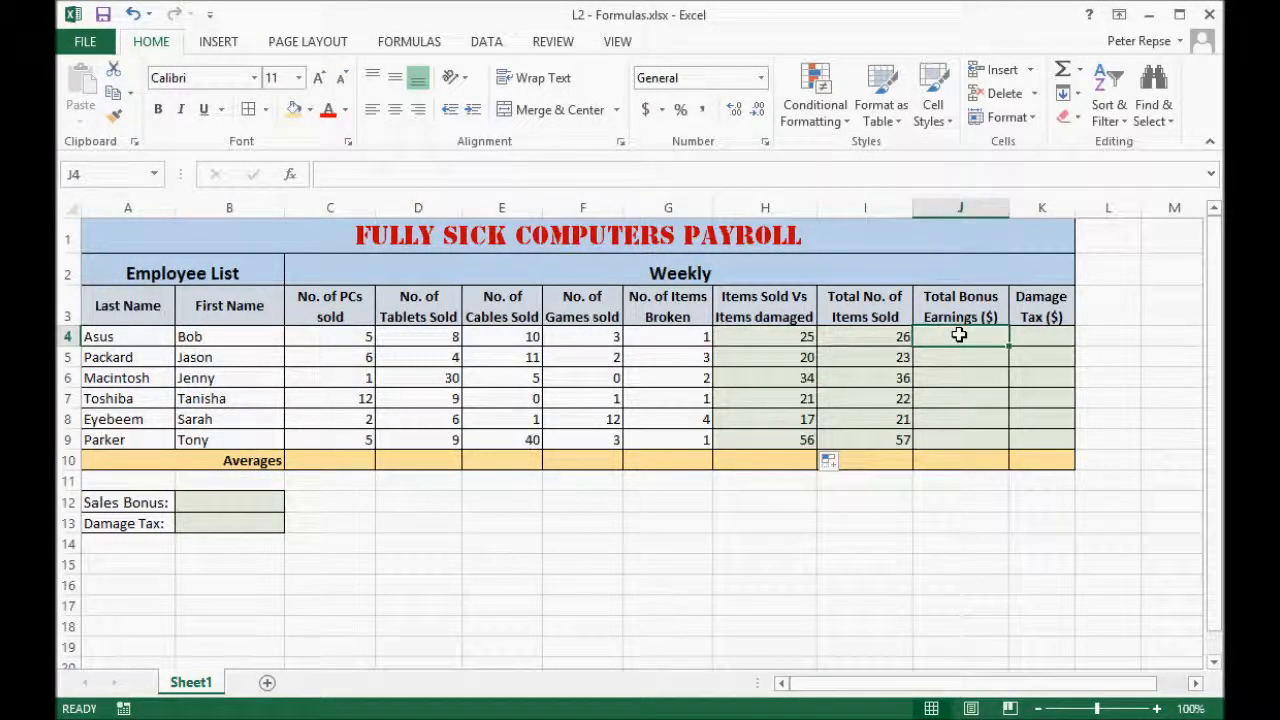
left_click(860, 338)
left_click(645, 333)
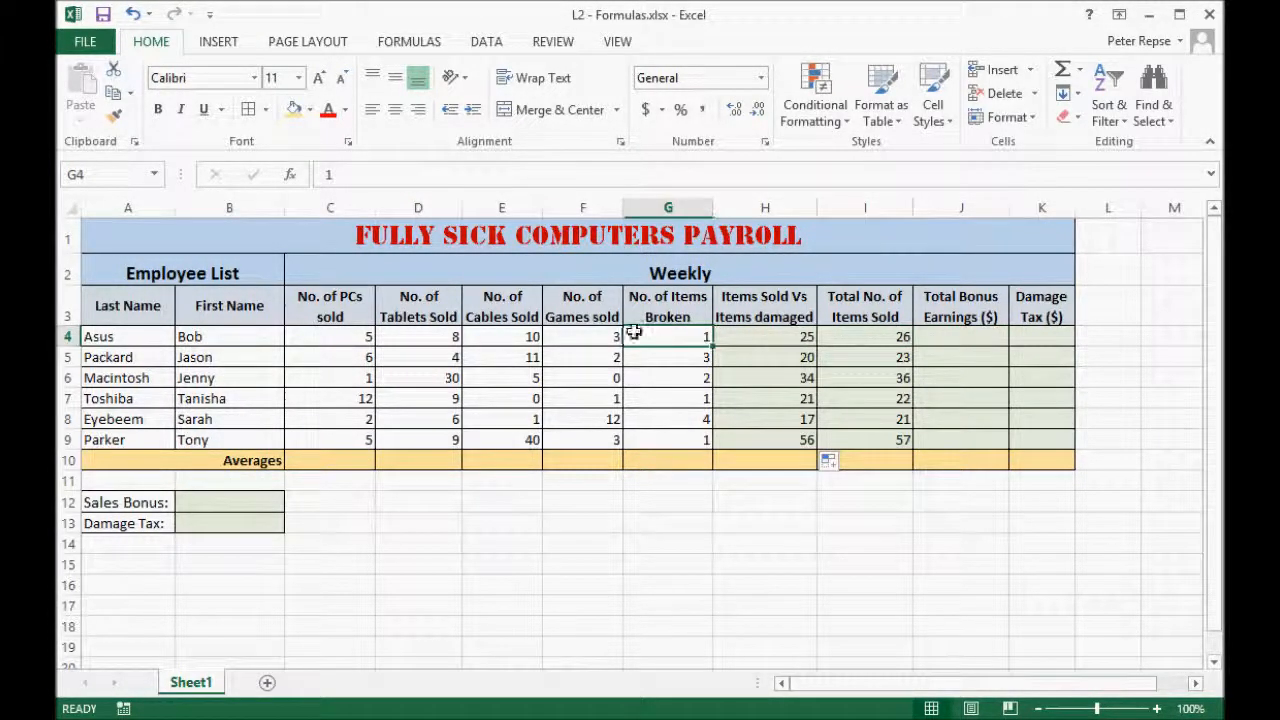
left_click(945, 338)
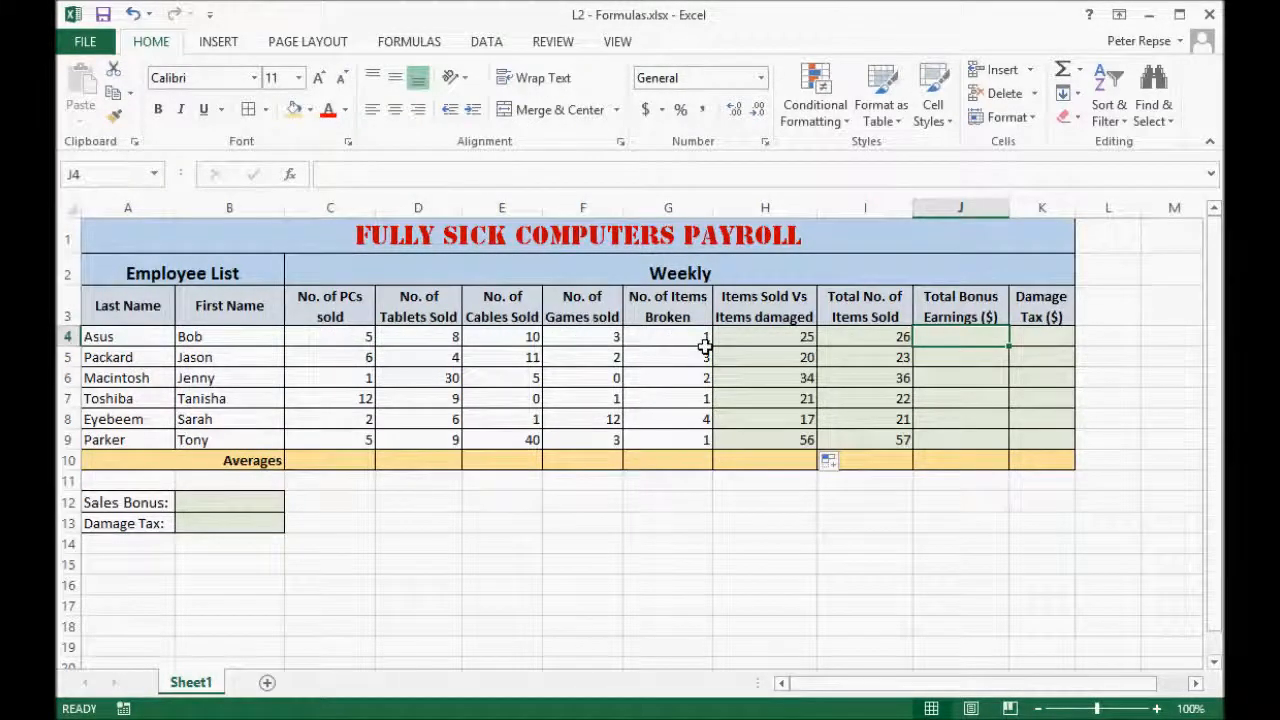
Step: Enter a Sales Bonus of $5 in cell B12 and display it with two decimal places
left_click(241, 501)
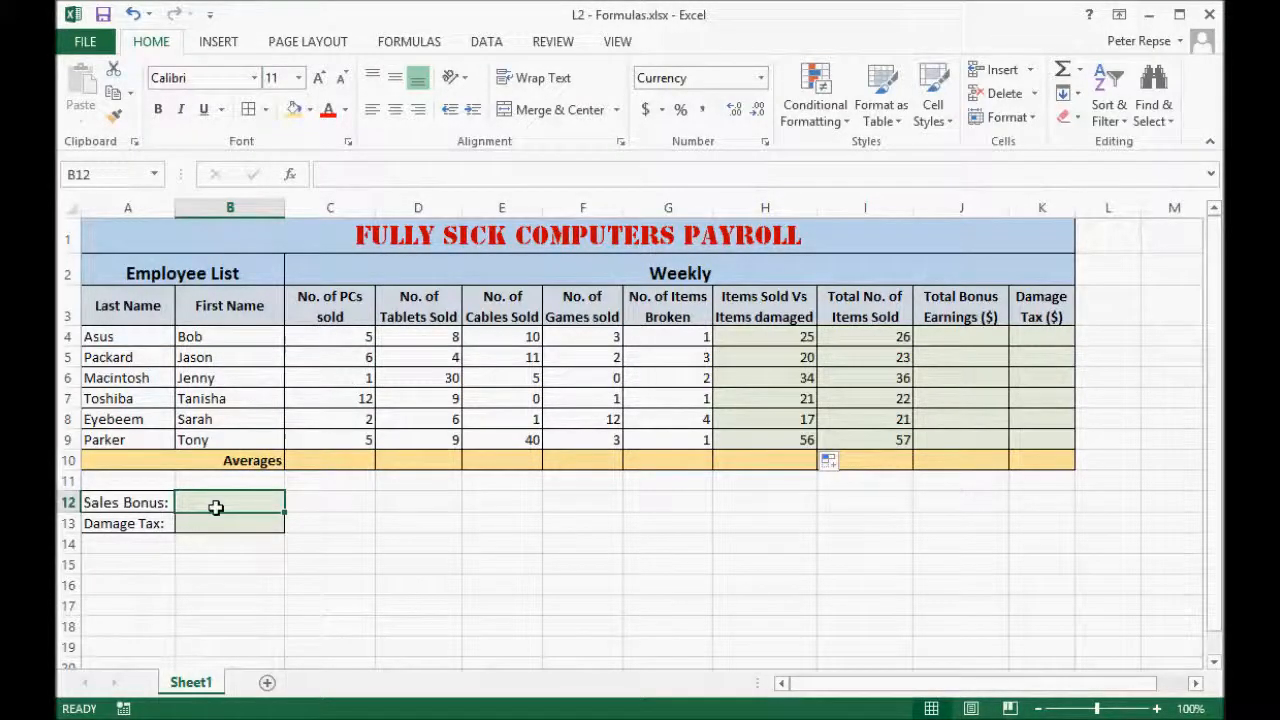
type("$5")
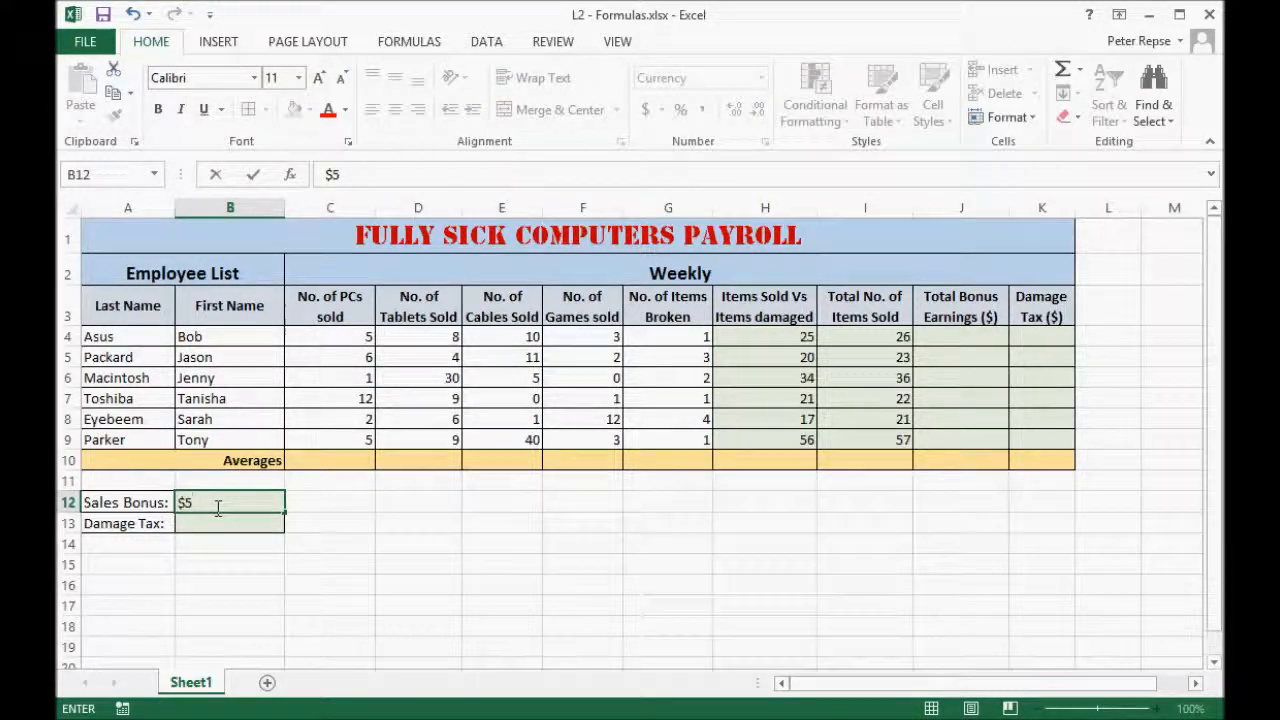
key("Return")
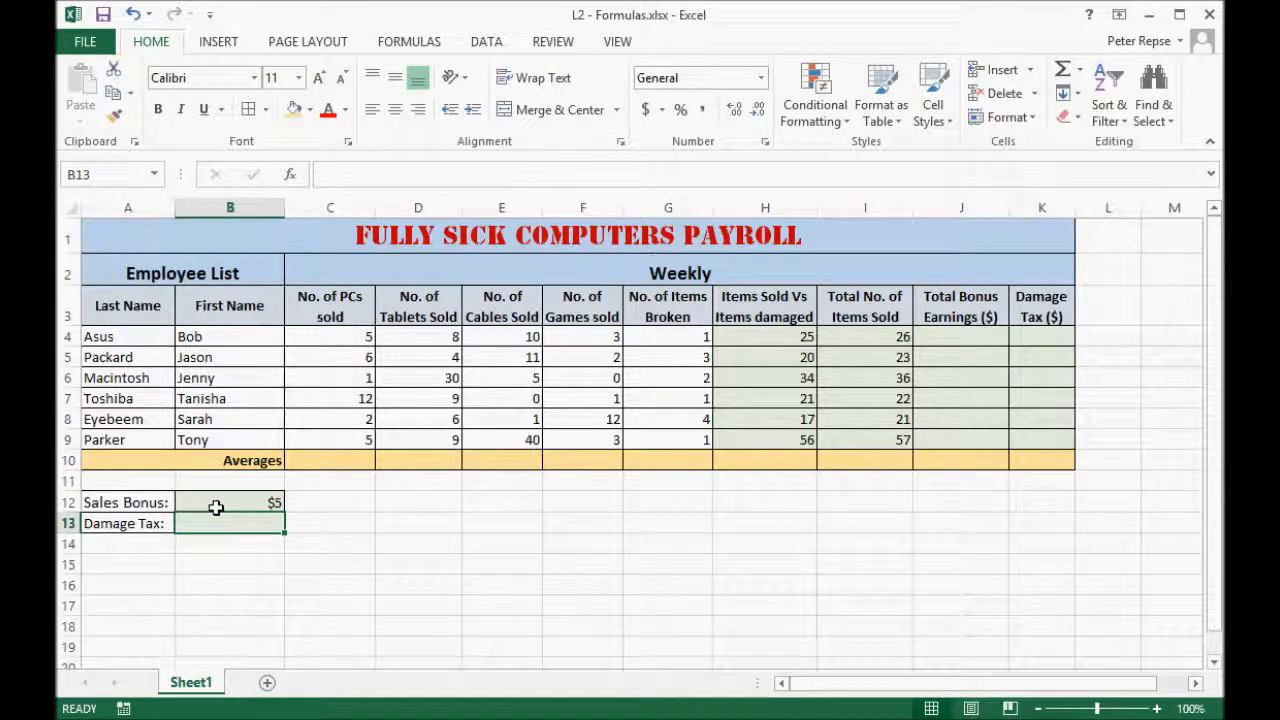
left_click(216, 501)
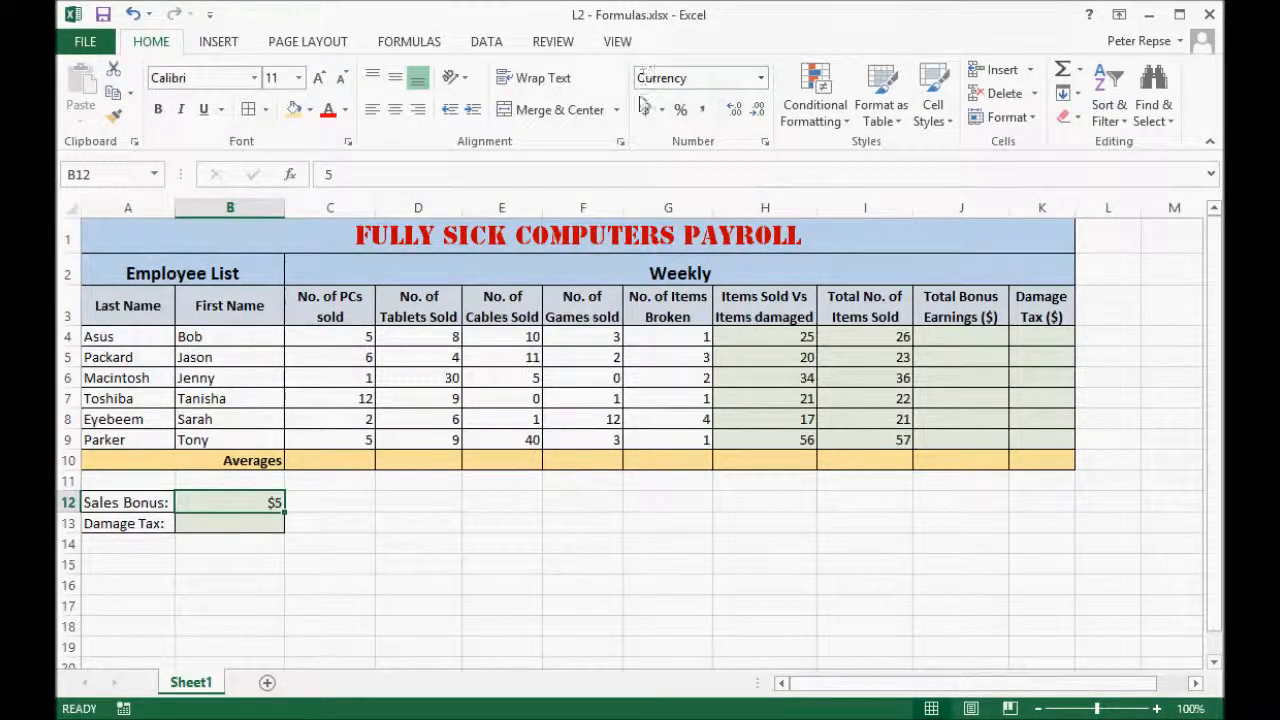
left_click(253, 518)
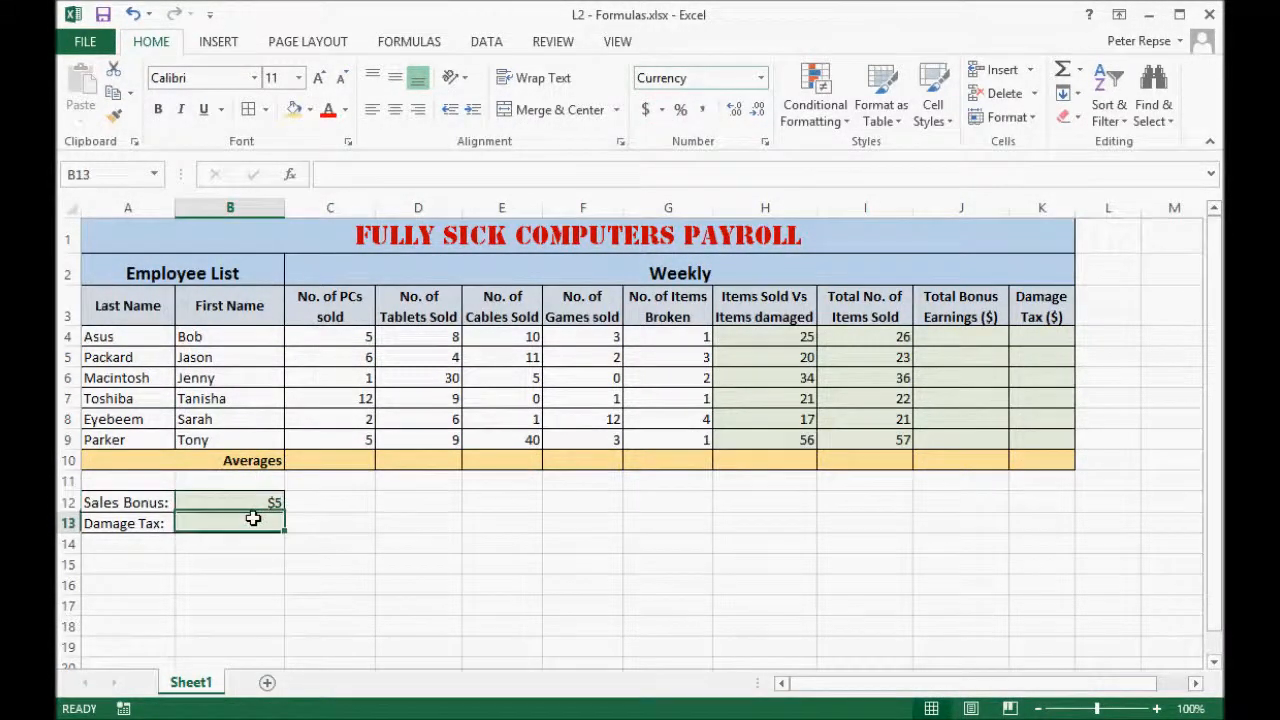
left_click(256, 500)
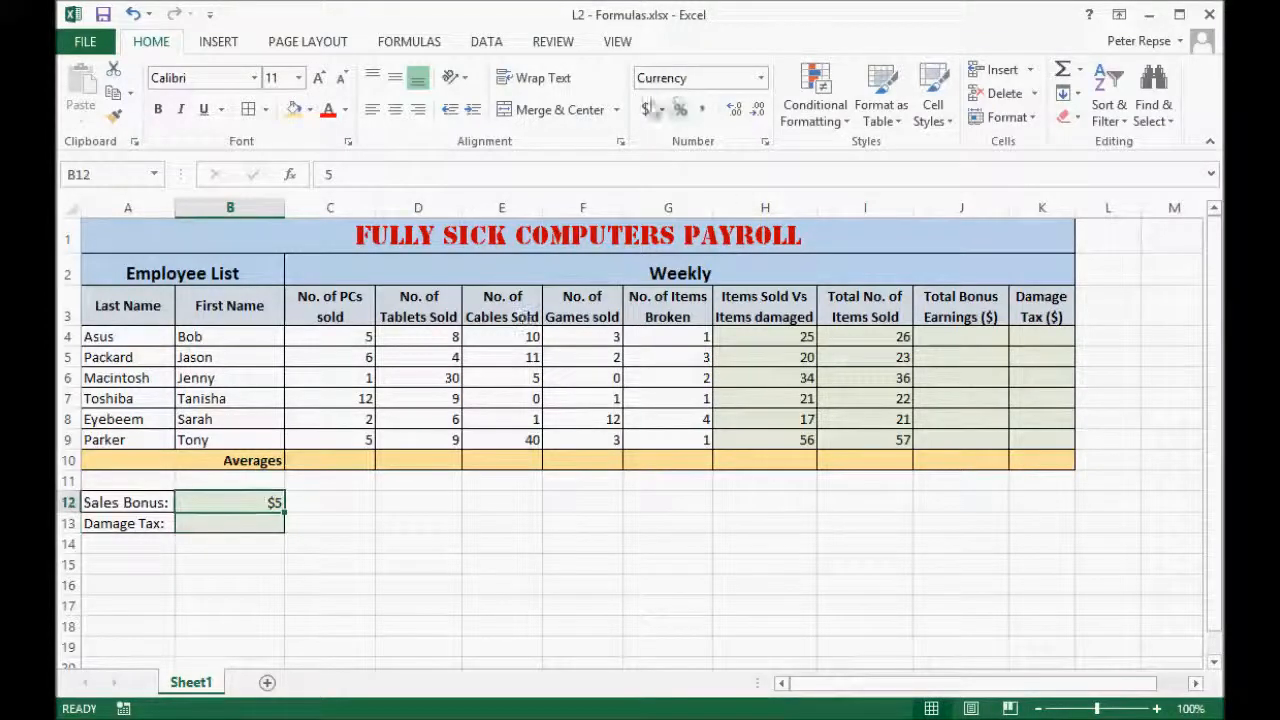
left_click(741, 120)
left_click(741, 120)
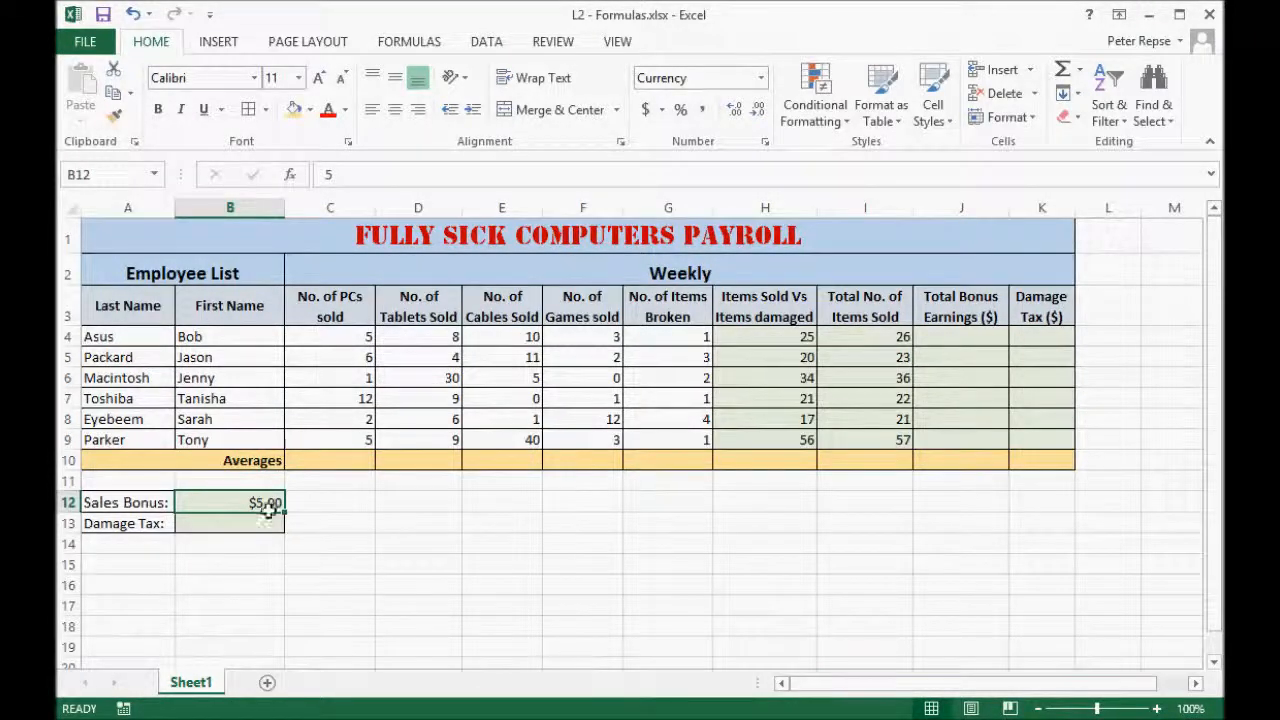
Step: Enter =SUM(C4:F4)*B12 in cell J4 to calculate the first employee's Total Bonus Earnings
left_click(937, 337)
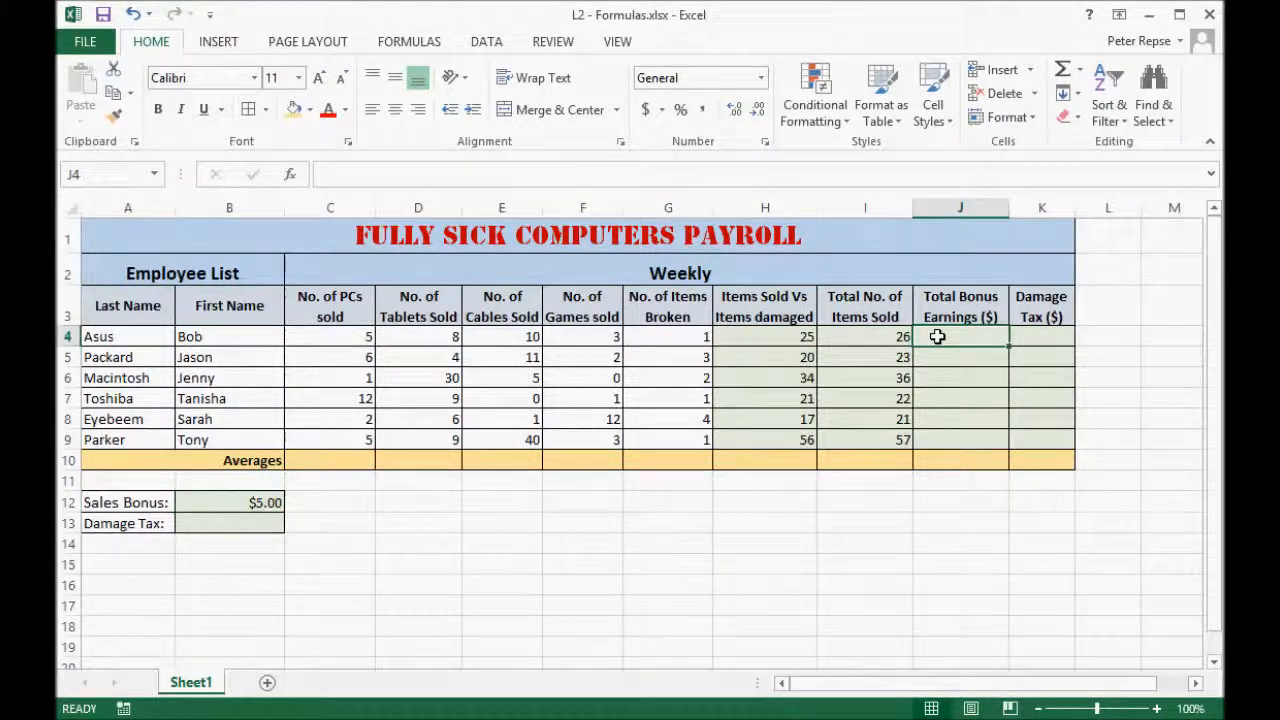
type("=")
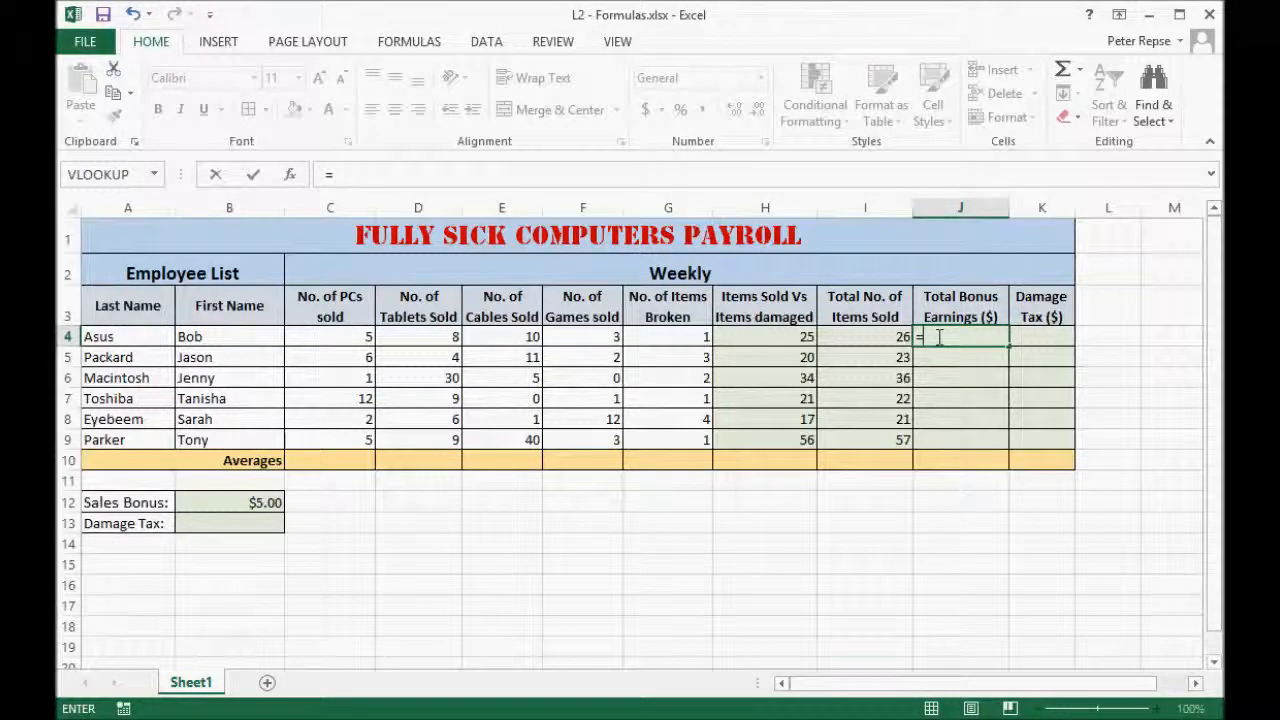
type("sum(")
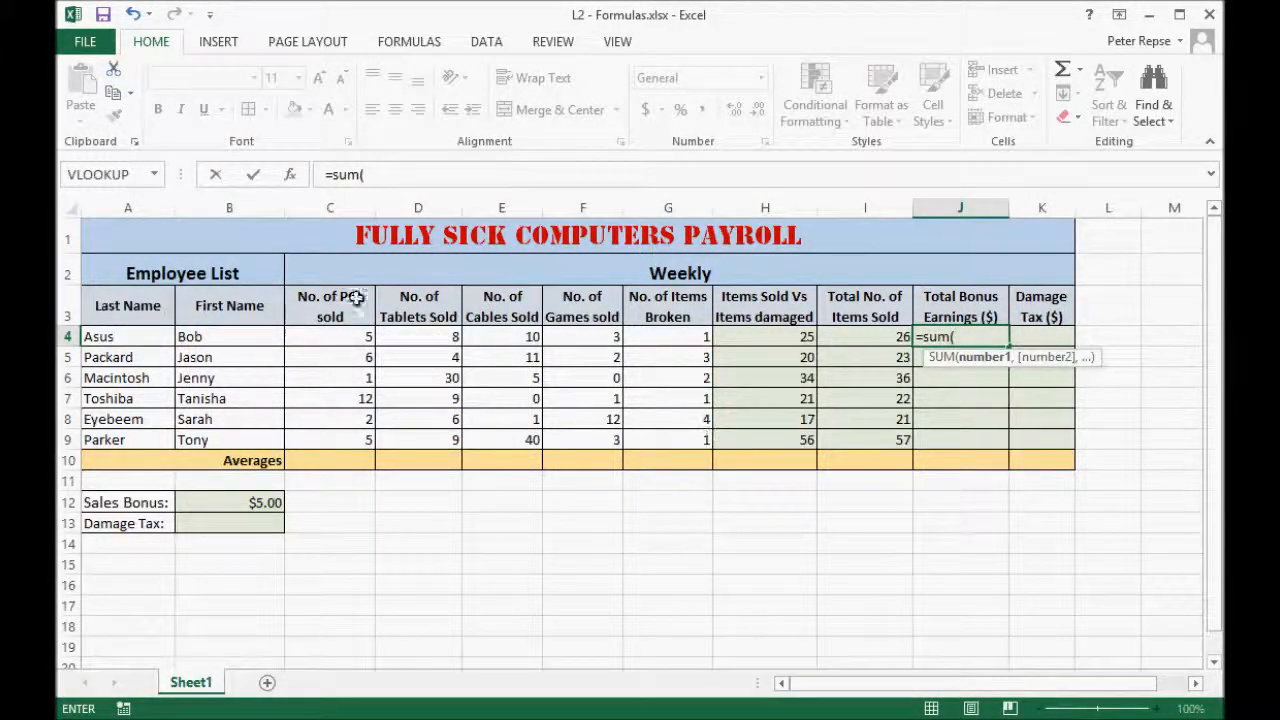
left_click_drag(340, 337, 586, 337)
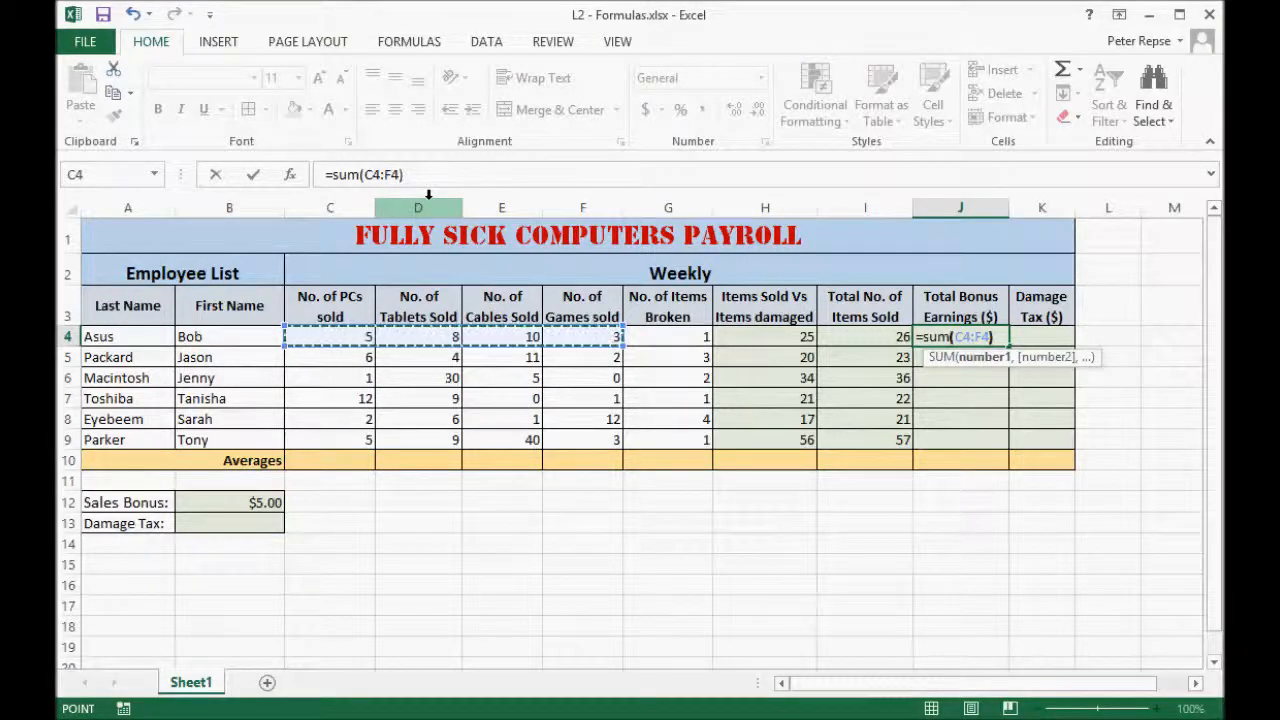
type(")")
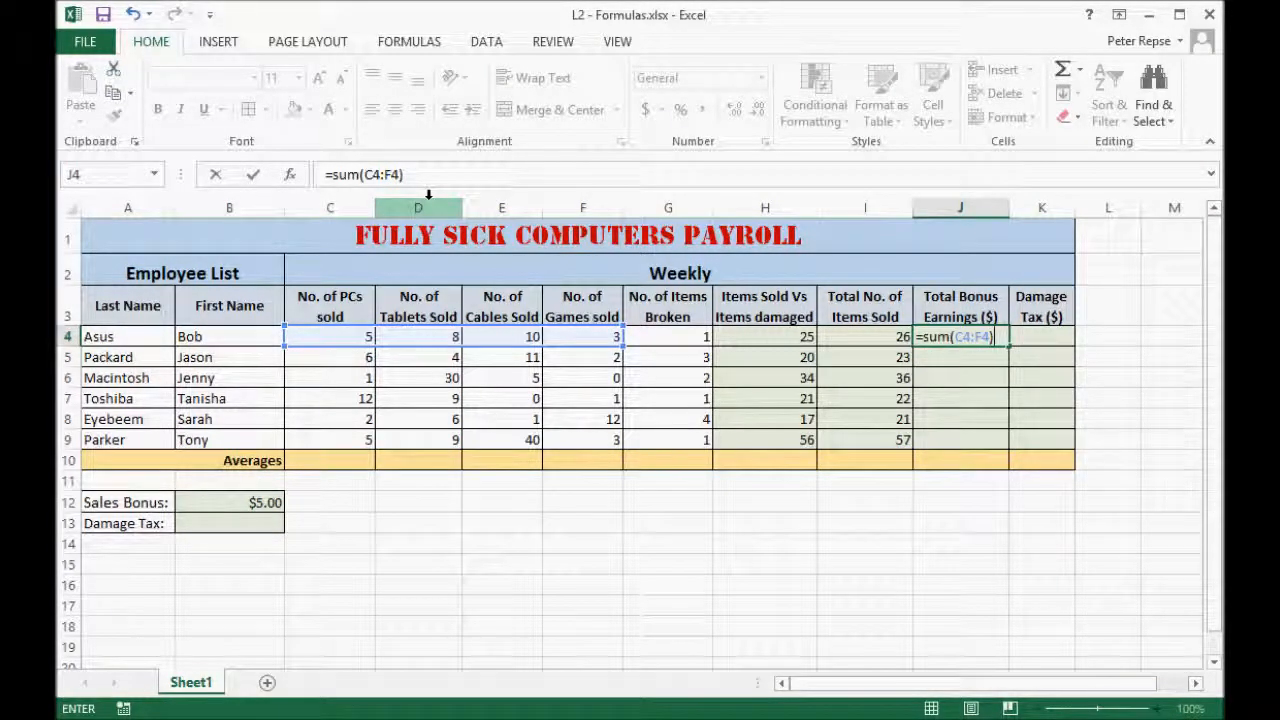
type("*")
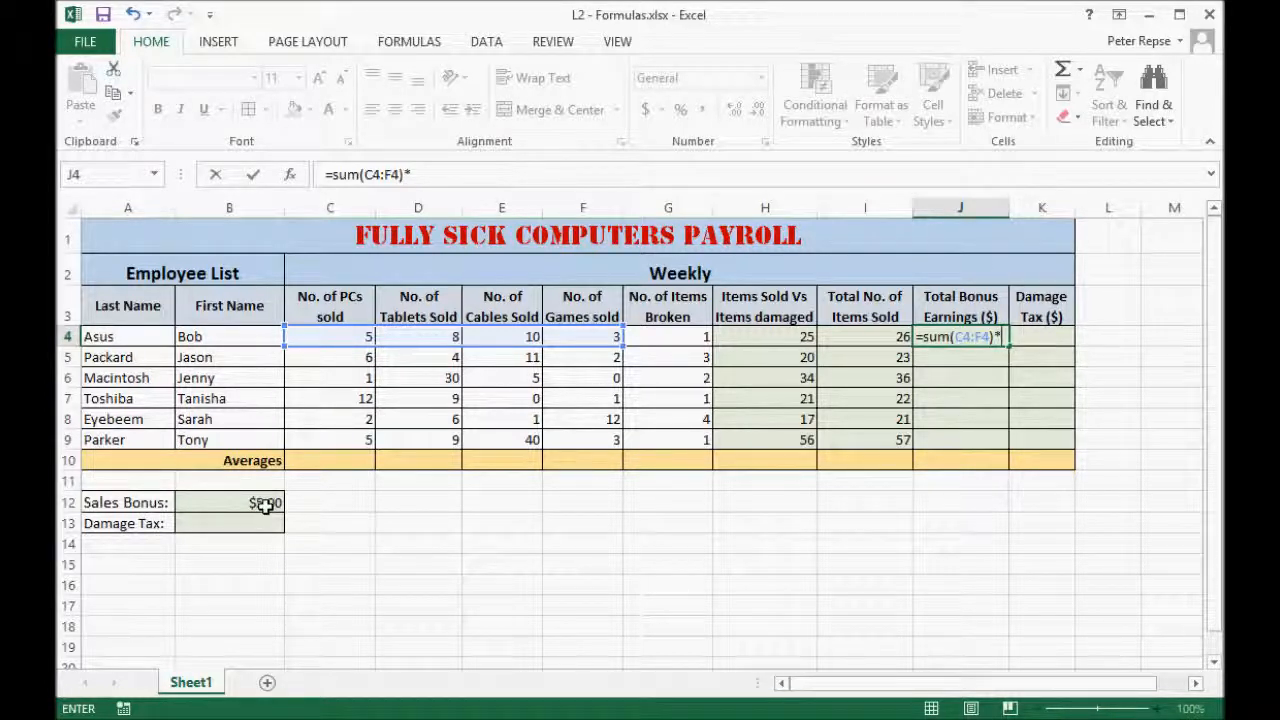
left_click(262, 505)
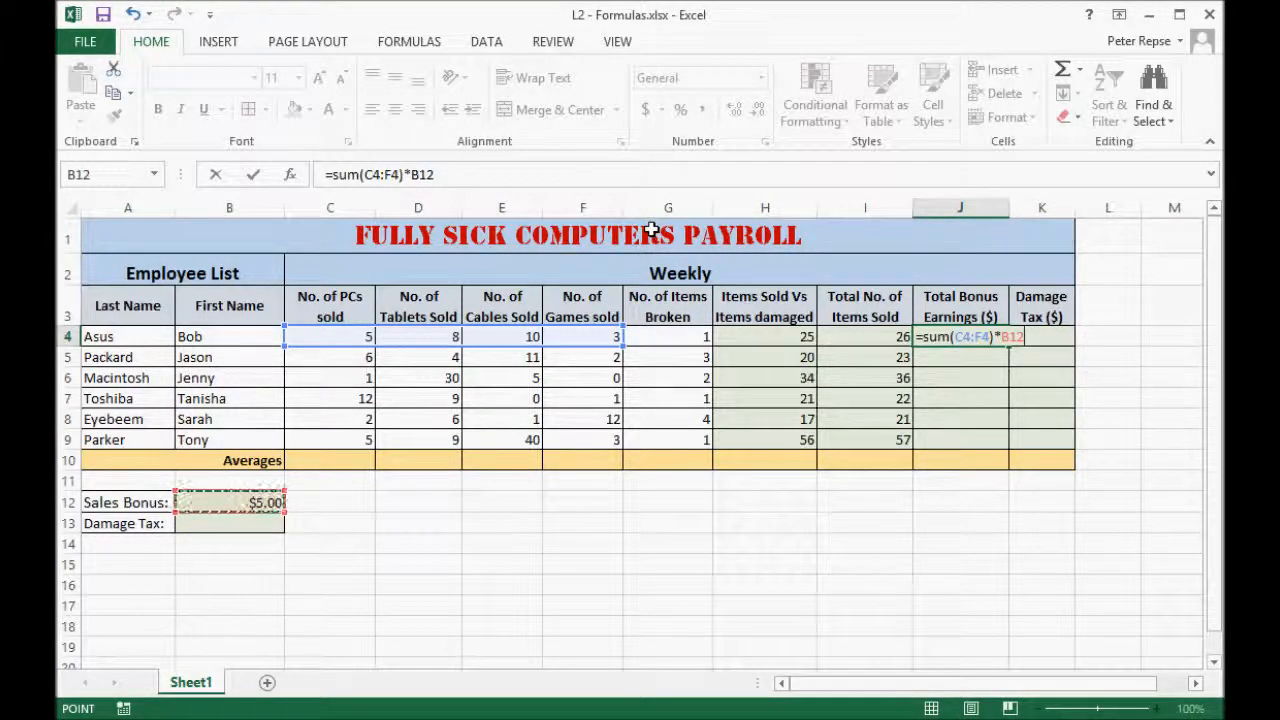
key("Return")
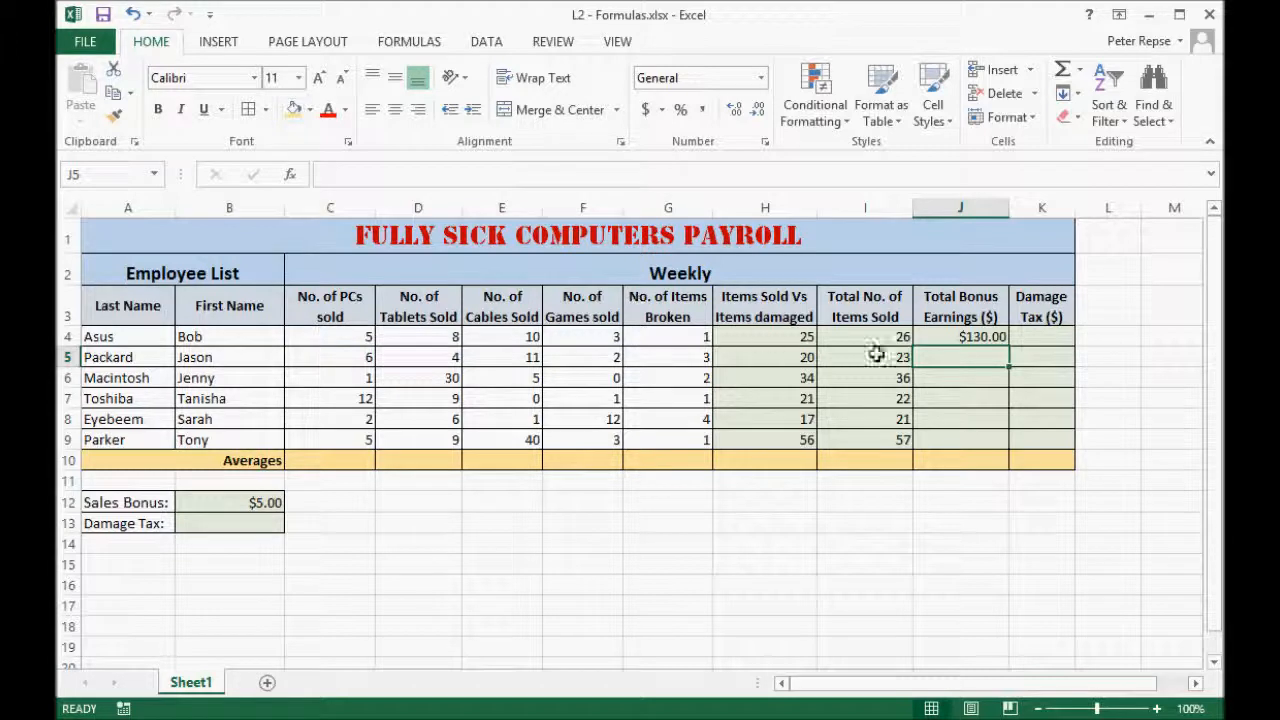
Step: Try to fill the Total Bonus Earnings formula from J4 down to J7
left_click(986, 338)
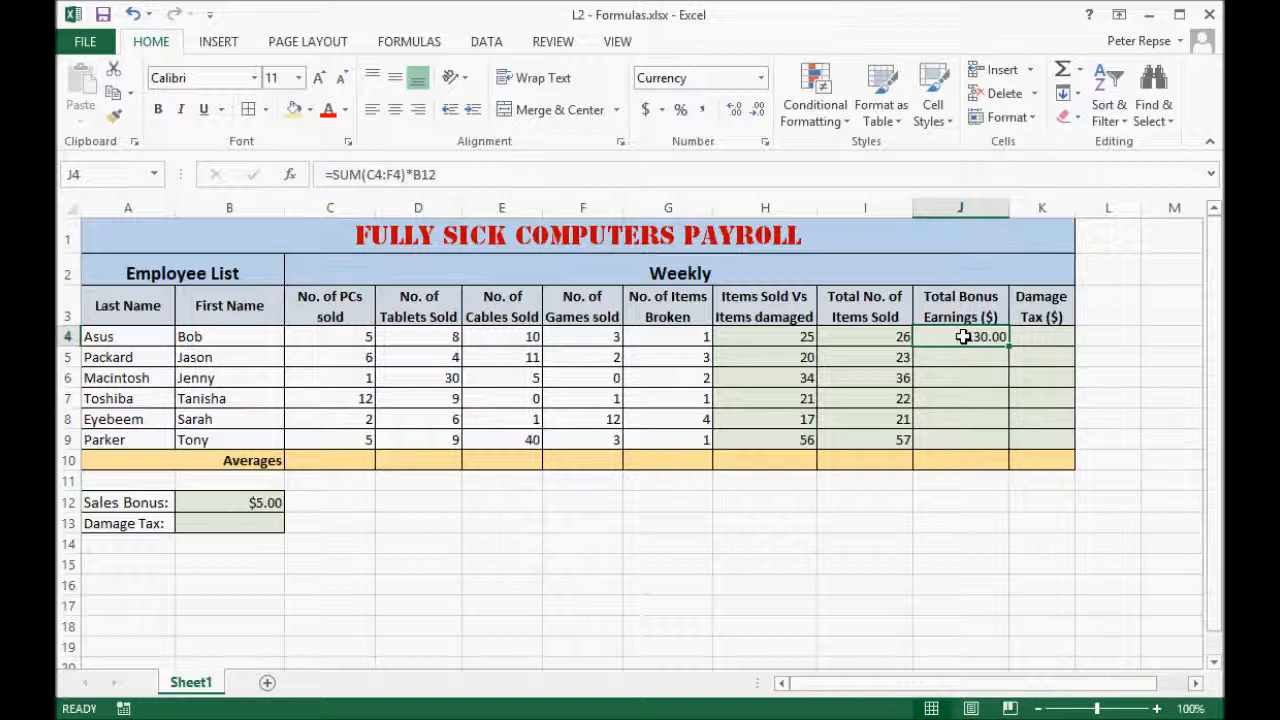
left_click_drag(1010, 349, 1000, 416)
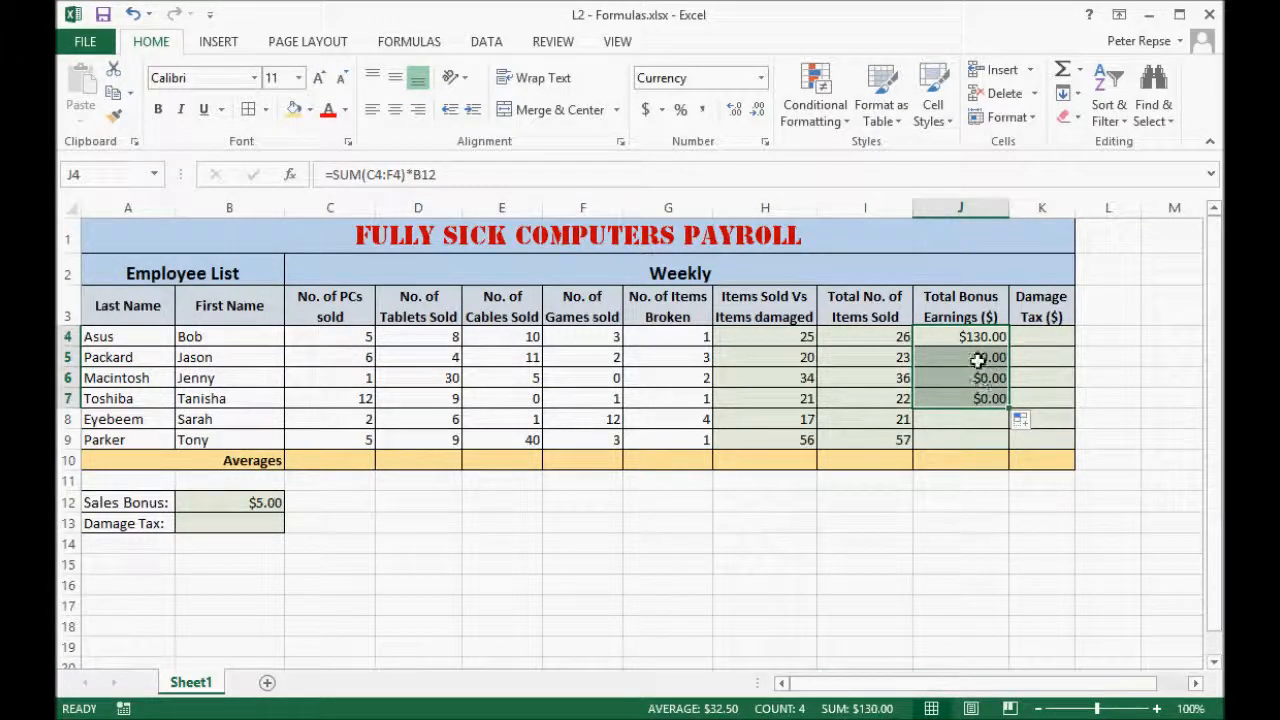
left_click(1000, 337)
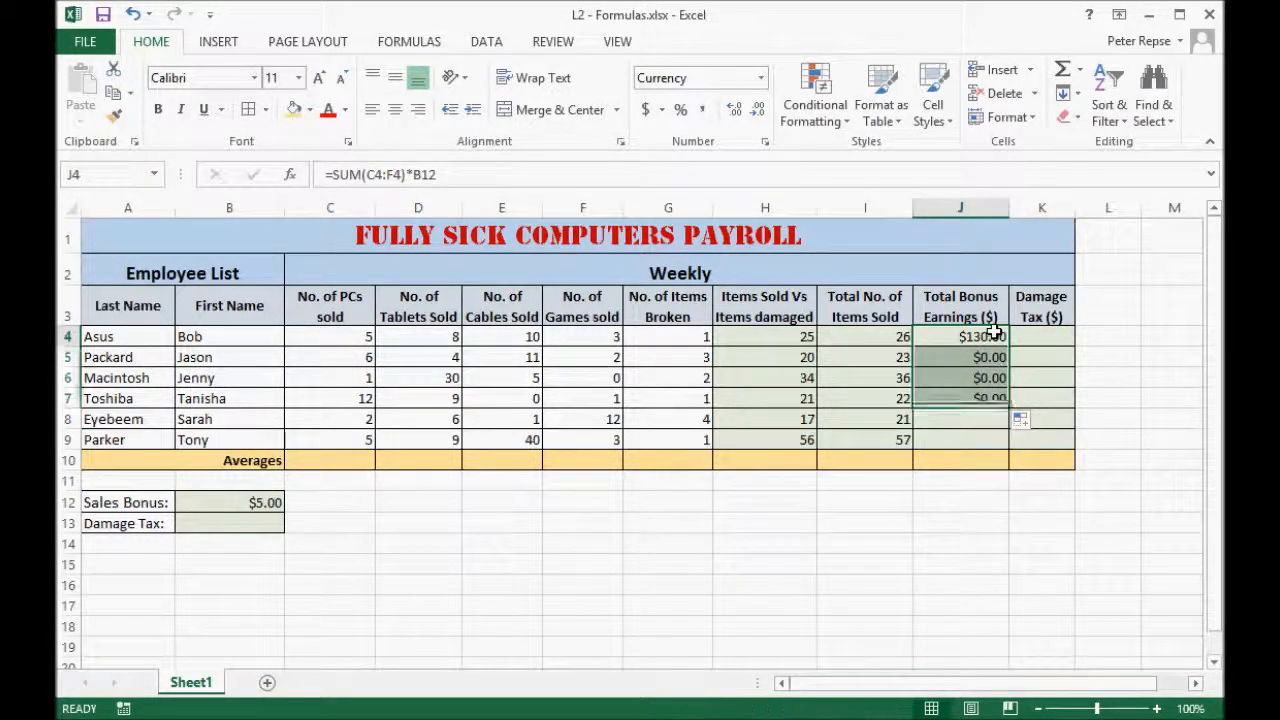
left_click_drag(1010, 344, 979, 370)
Step: Check which cells the copied formulas in J5 and J6 reference, and clear the formulas from J5:J7
left_click(980, 358)
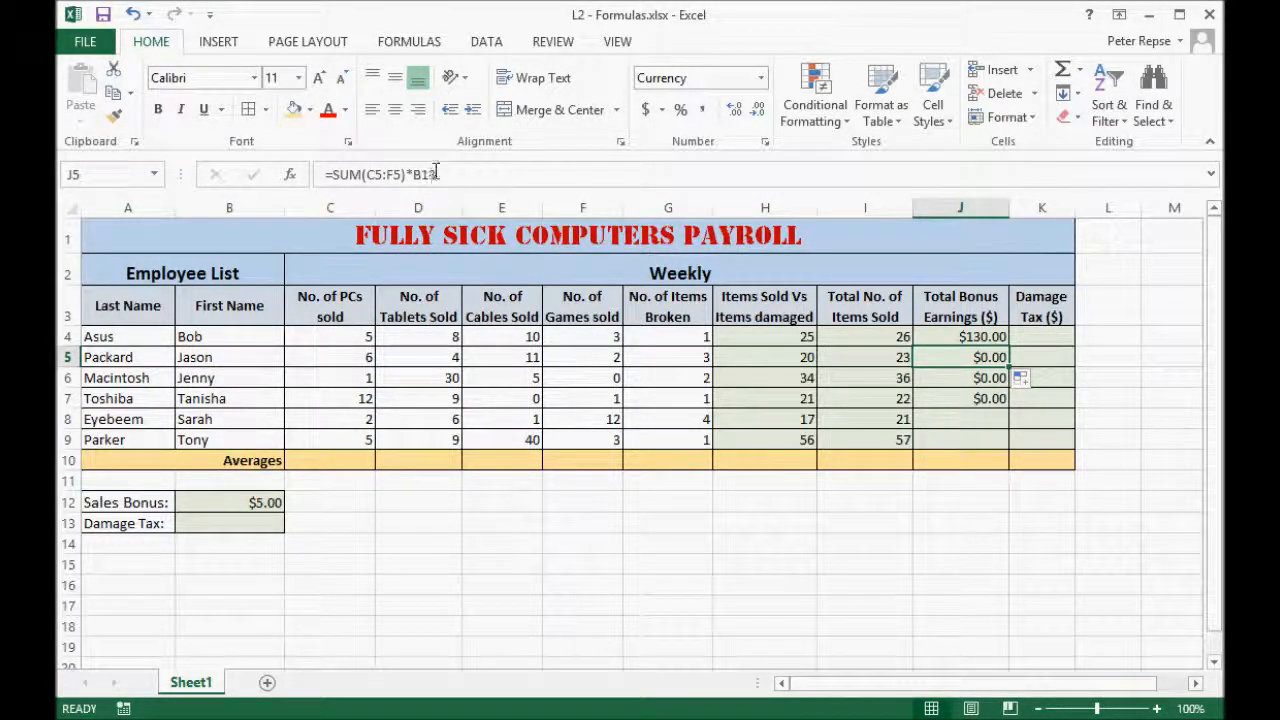
left_click(465, 182)
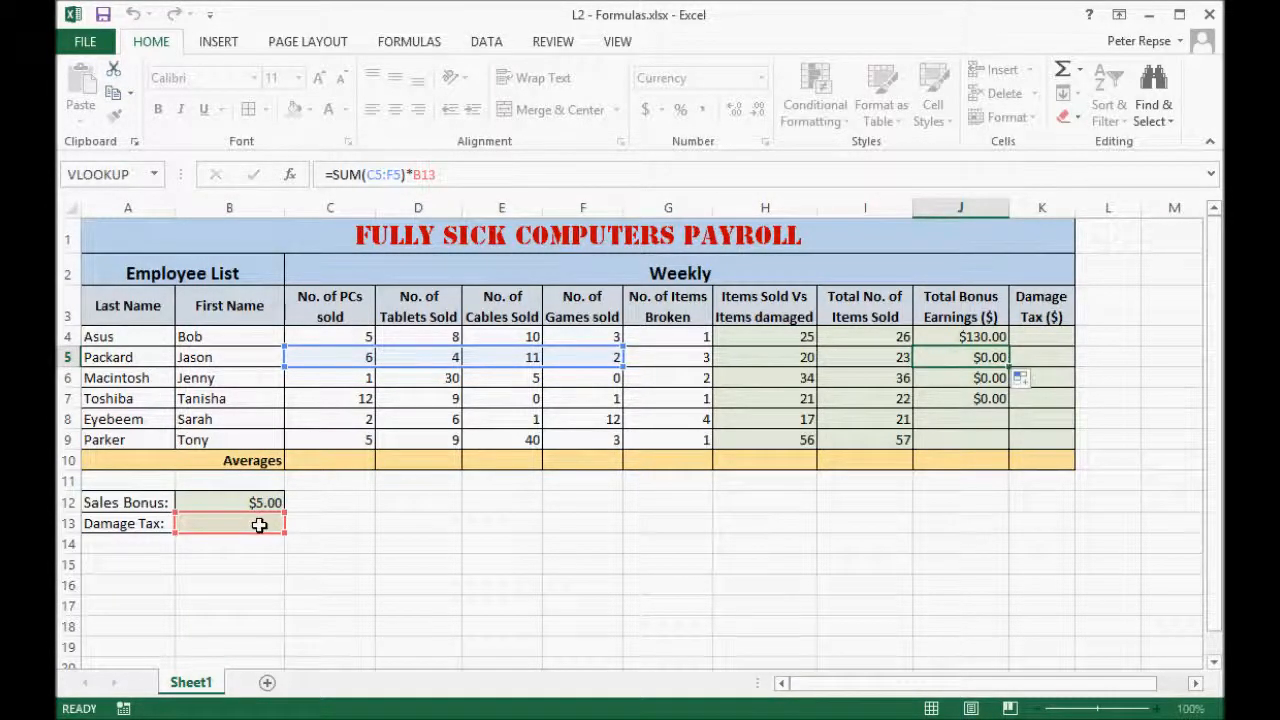
key("Return")
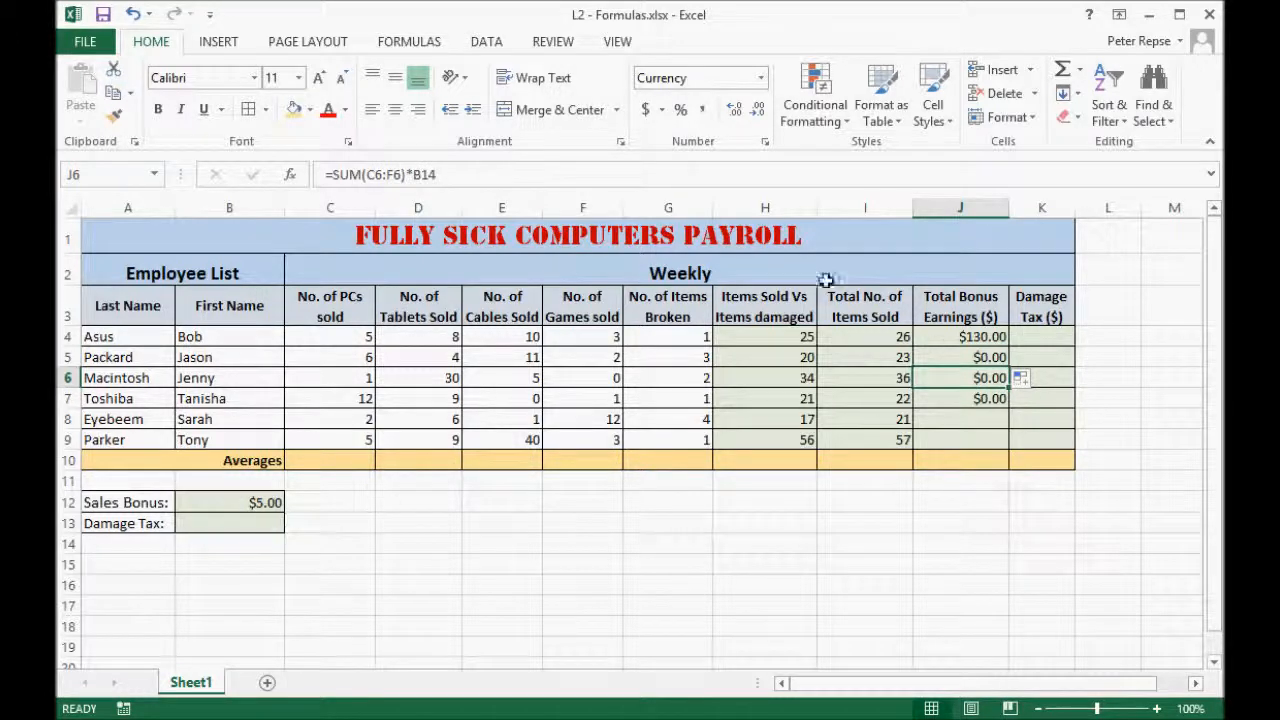
left_click(520, 178)
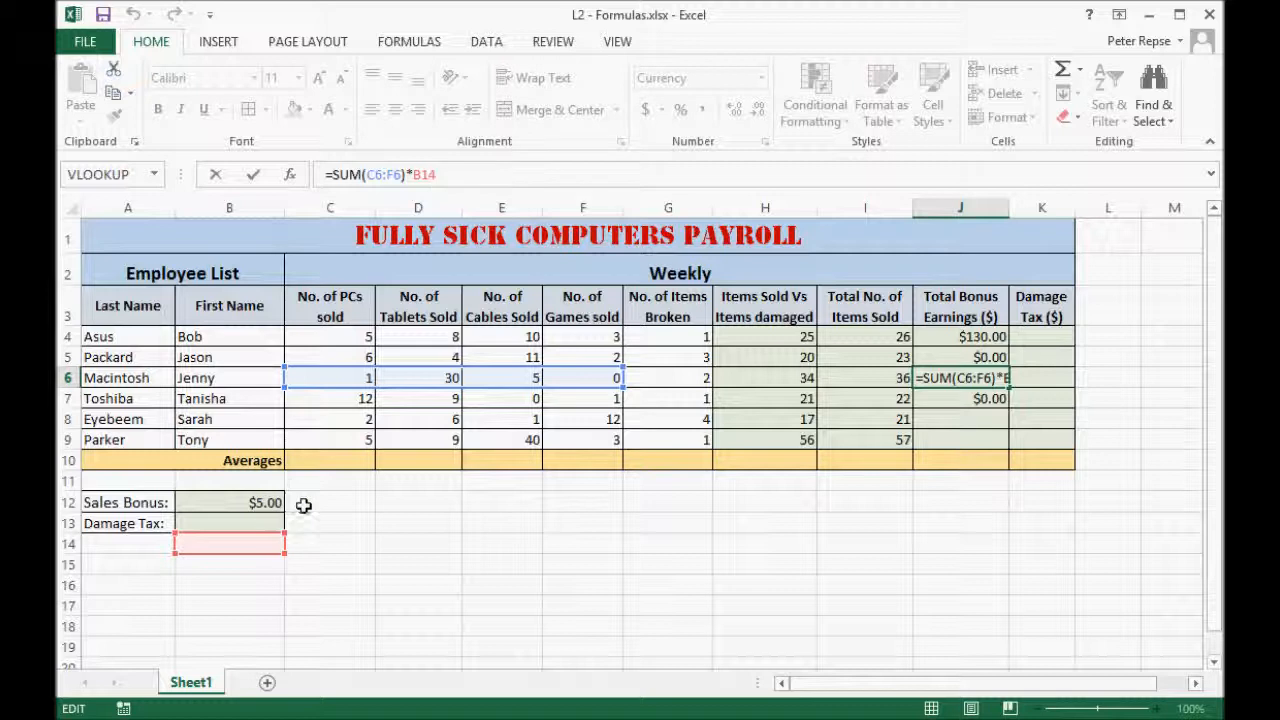
key("ctrl+Return")
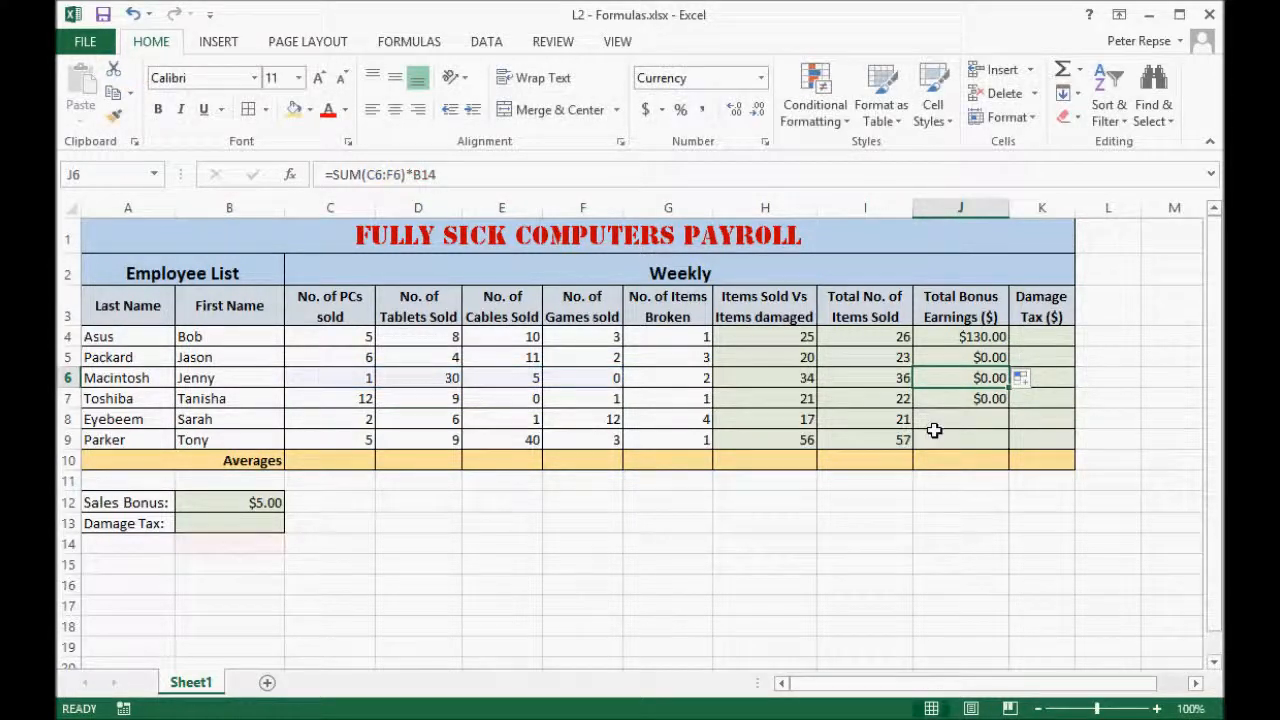
left_click_drag(970, 401, 987, 361)
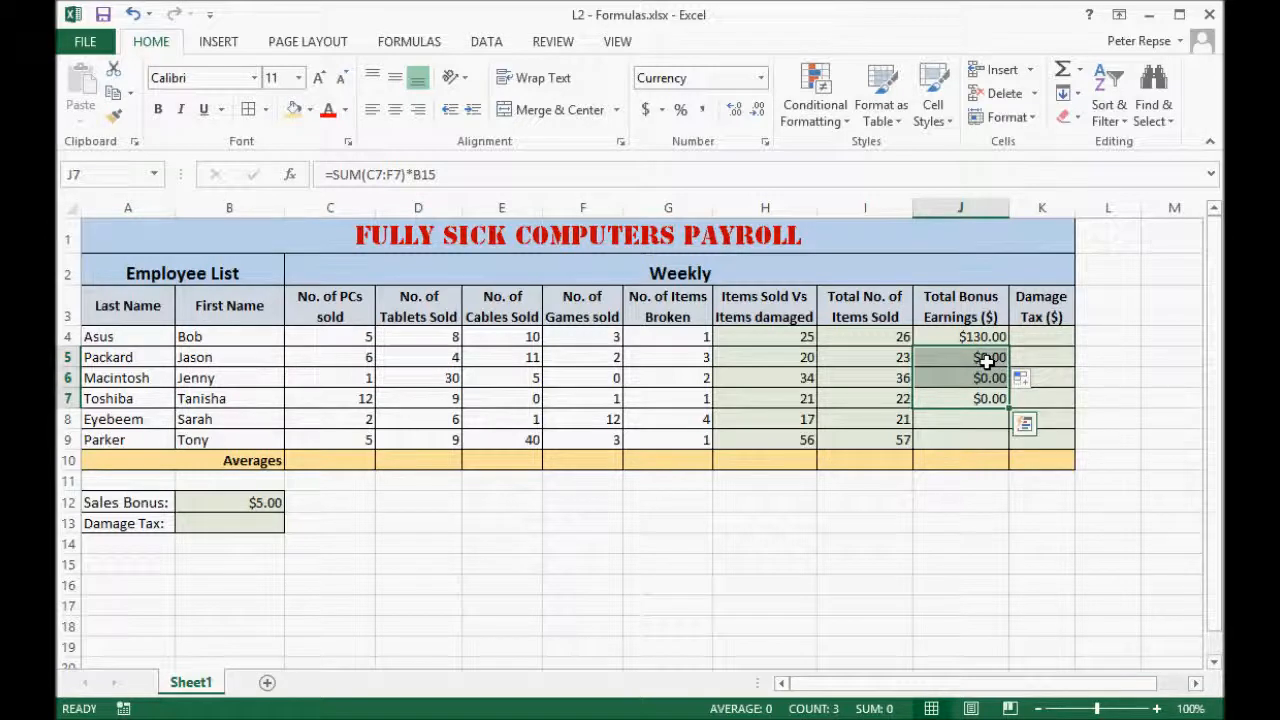
key("Delete")
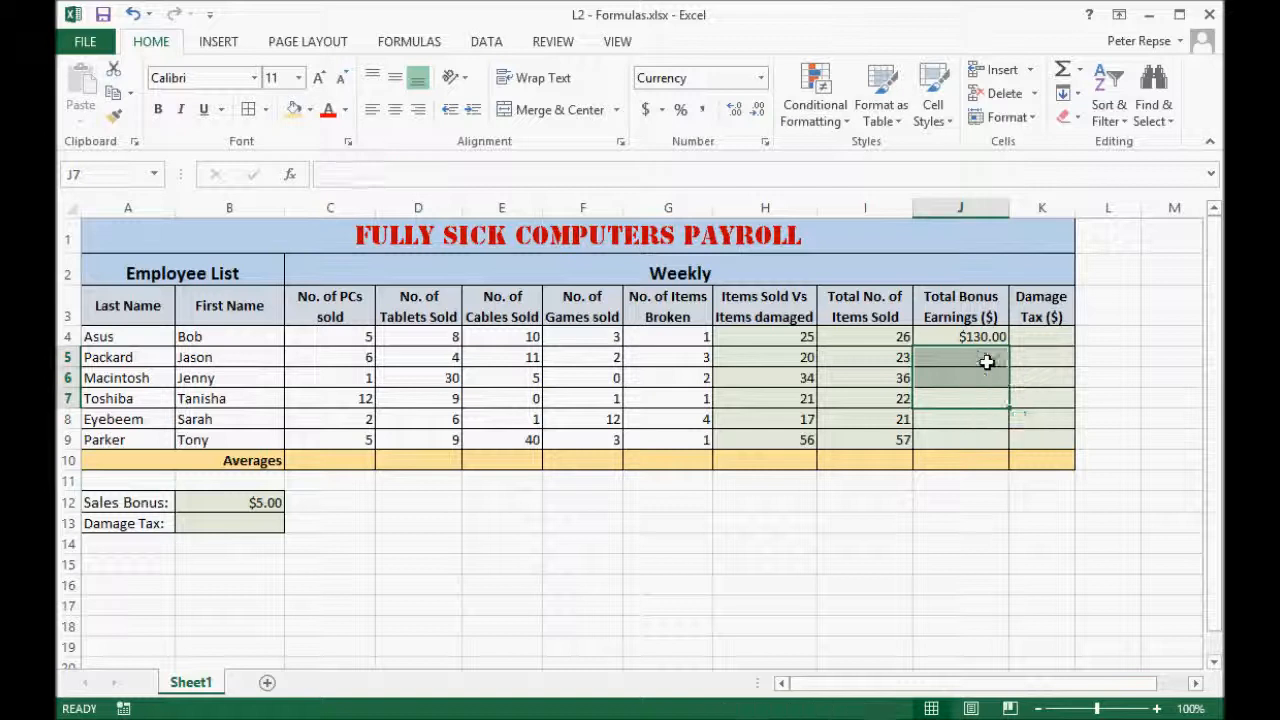
Step: Make the bonus reference absolute in J4, giving =SUM(C4:F4)*$B$12, and fill the formula down to J9
left_click(982, 337)
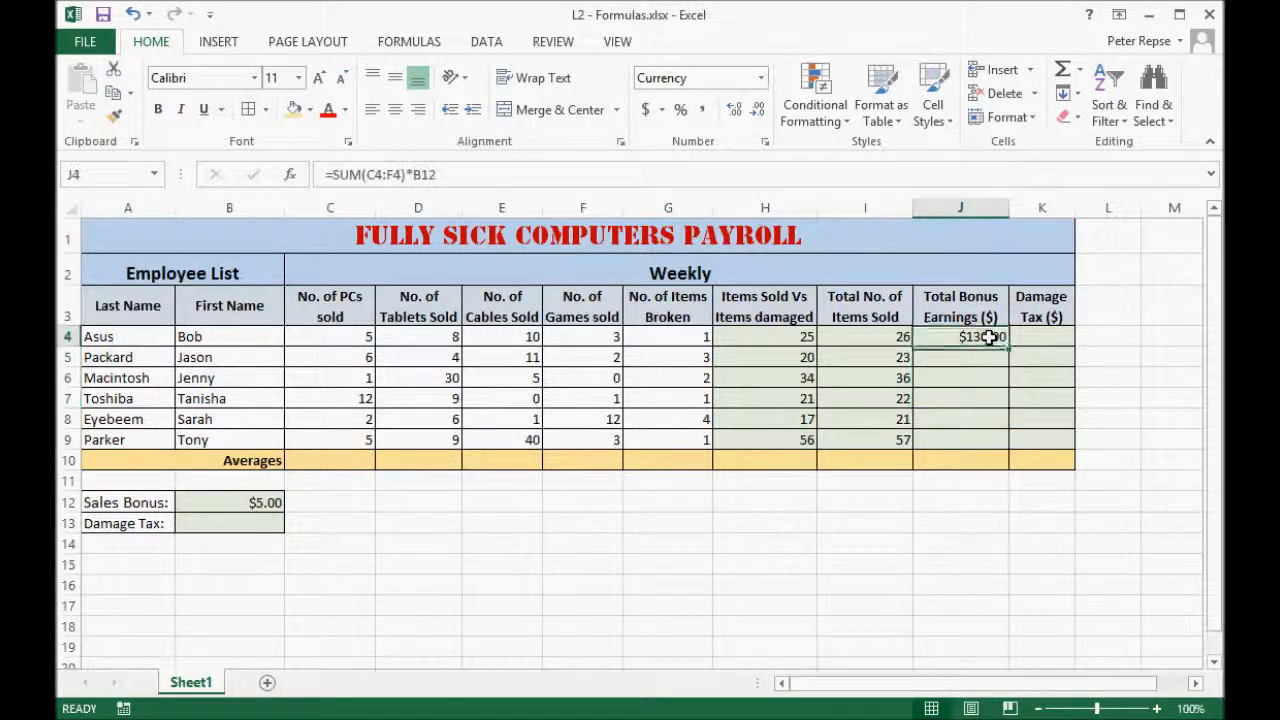
left_click(416, 175)
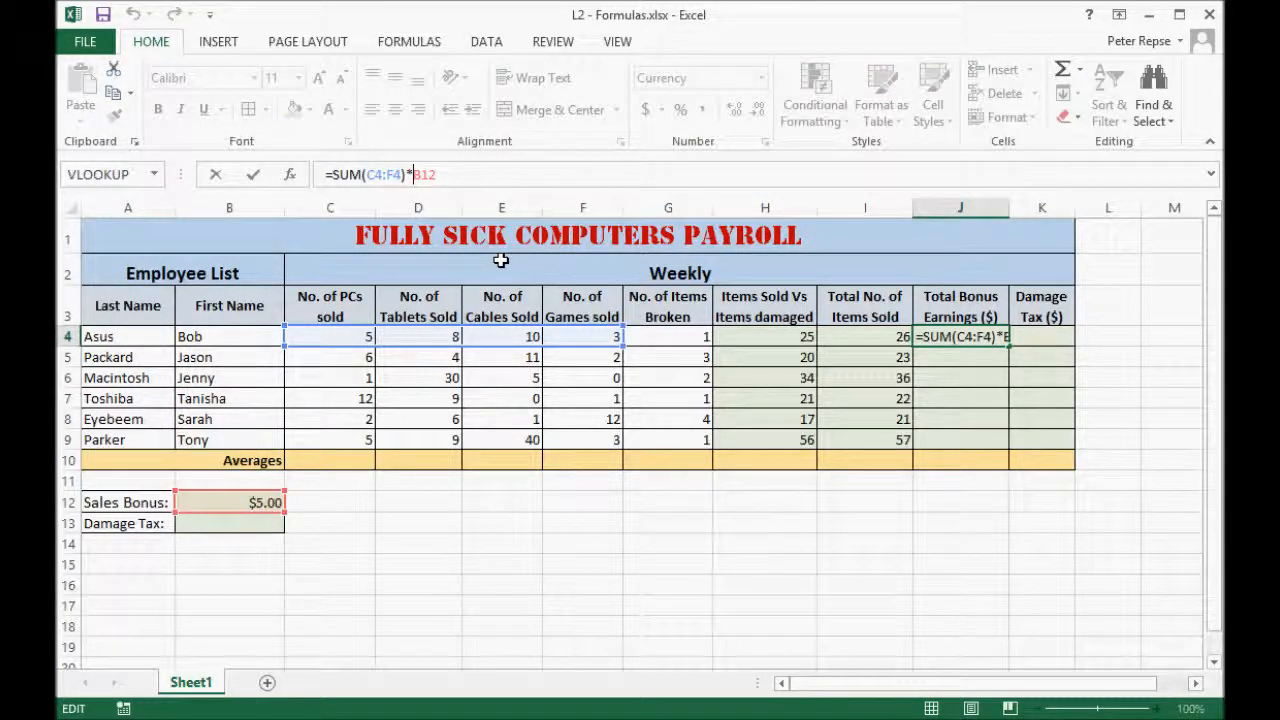
type("$B")
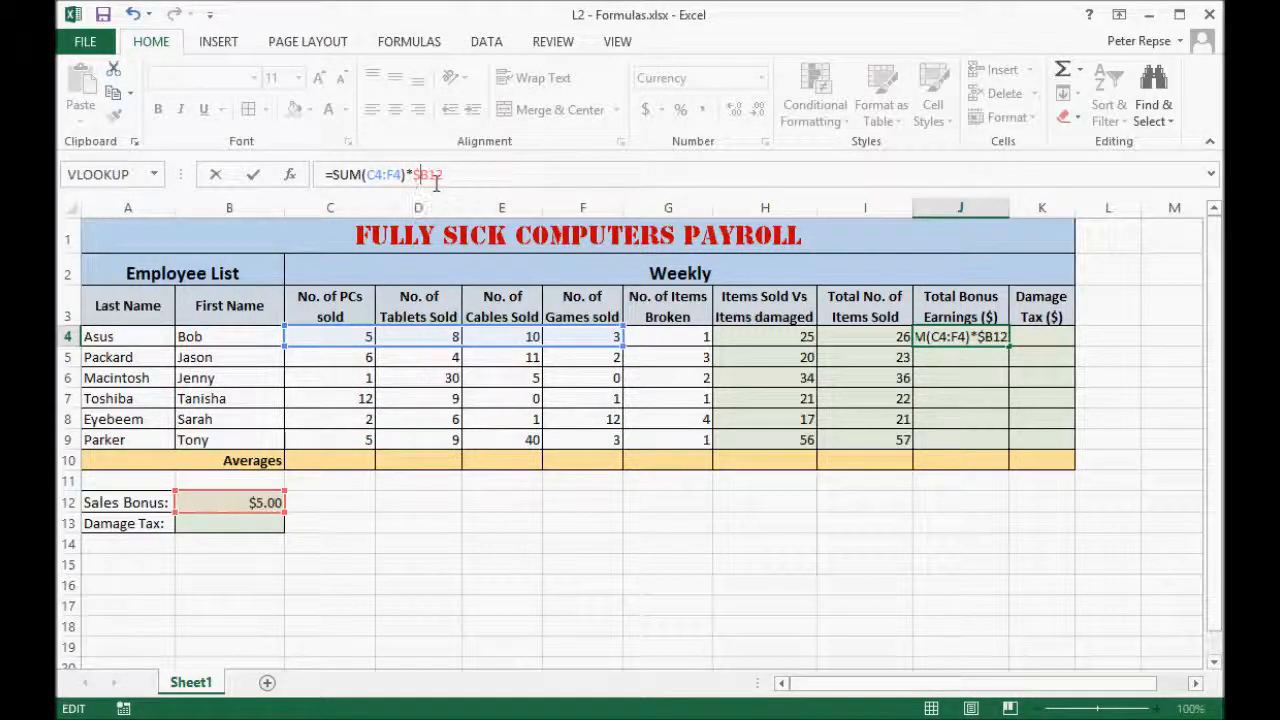
type("$")
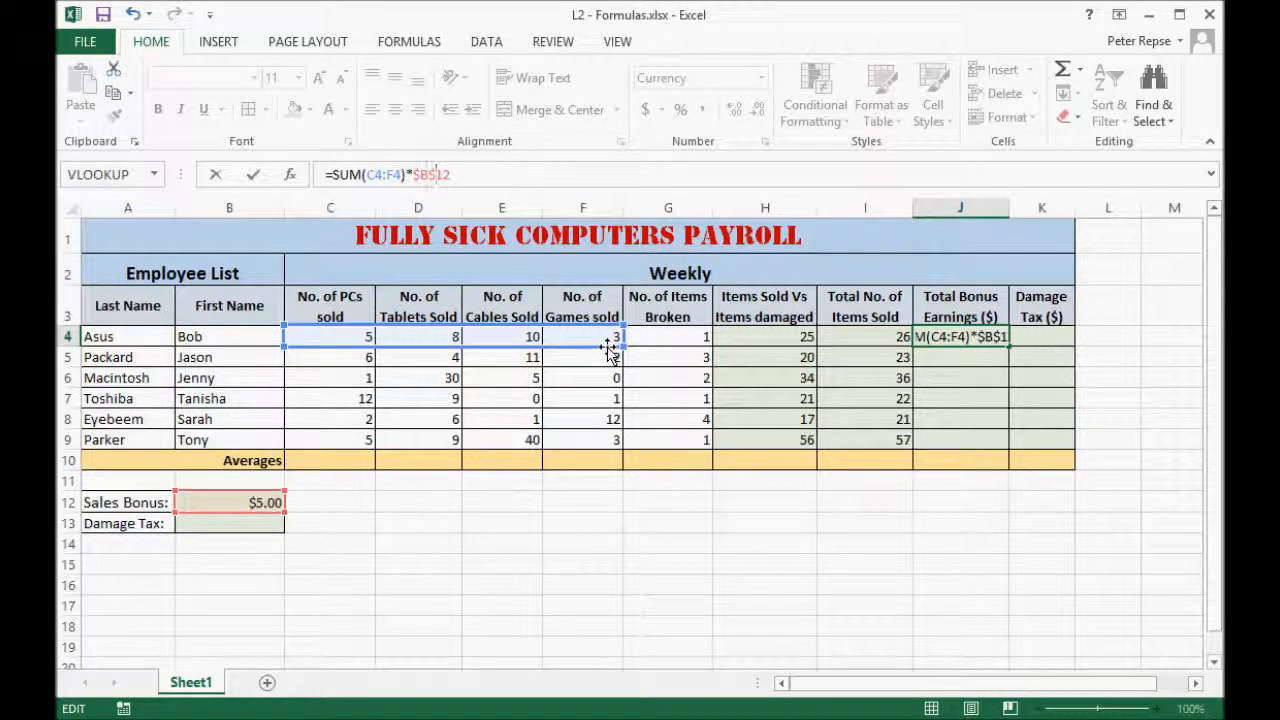
key("Return")
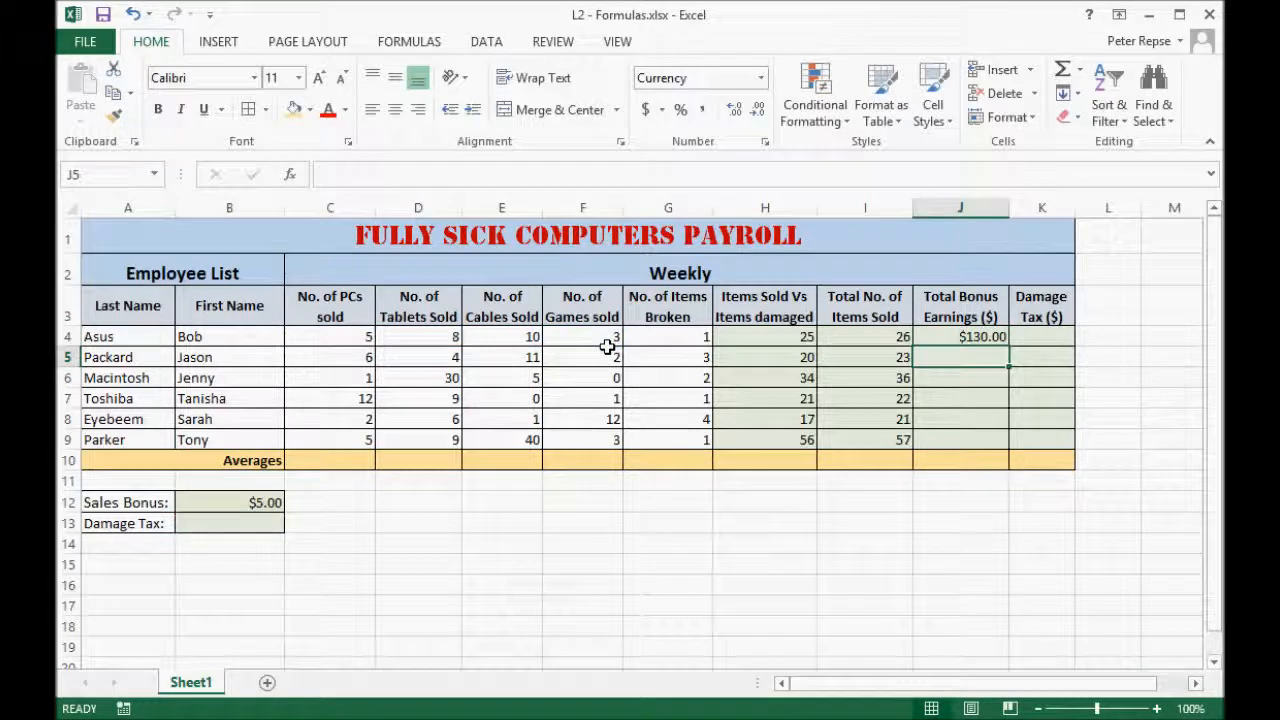
left_click(988, 338)
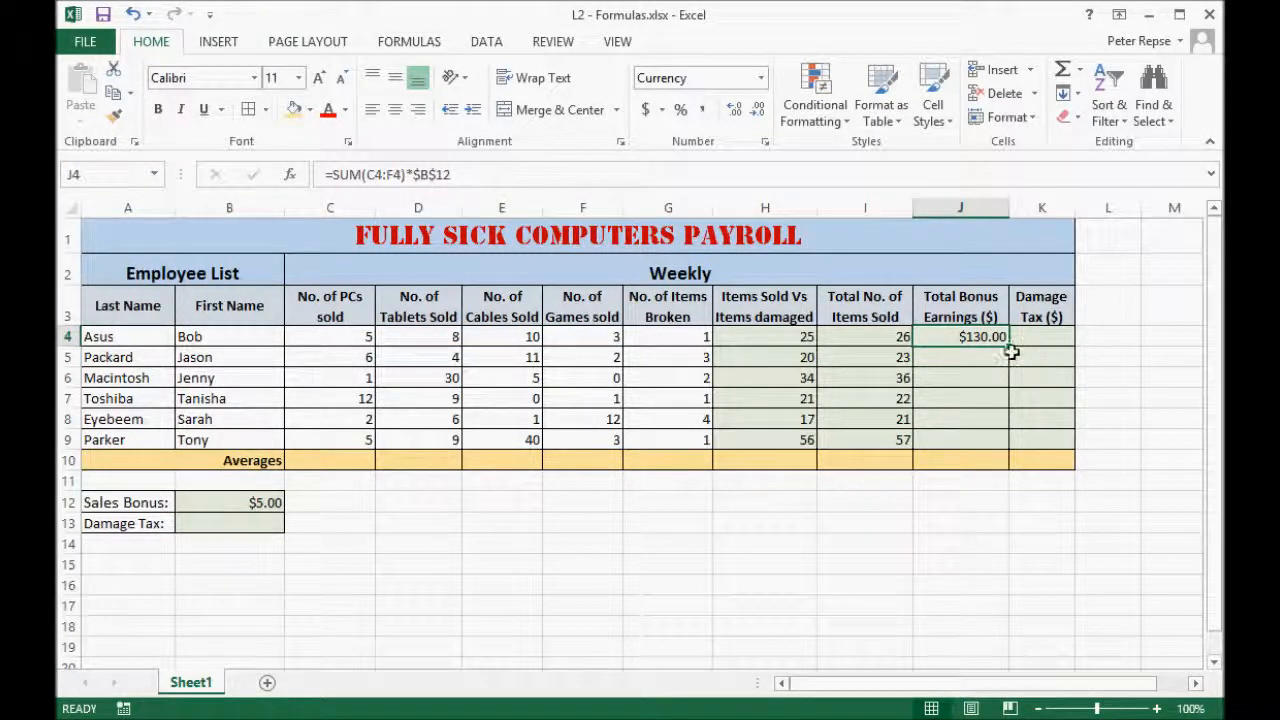
left_click_drag(1012, 347, 1010, 445)
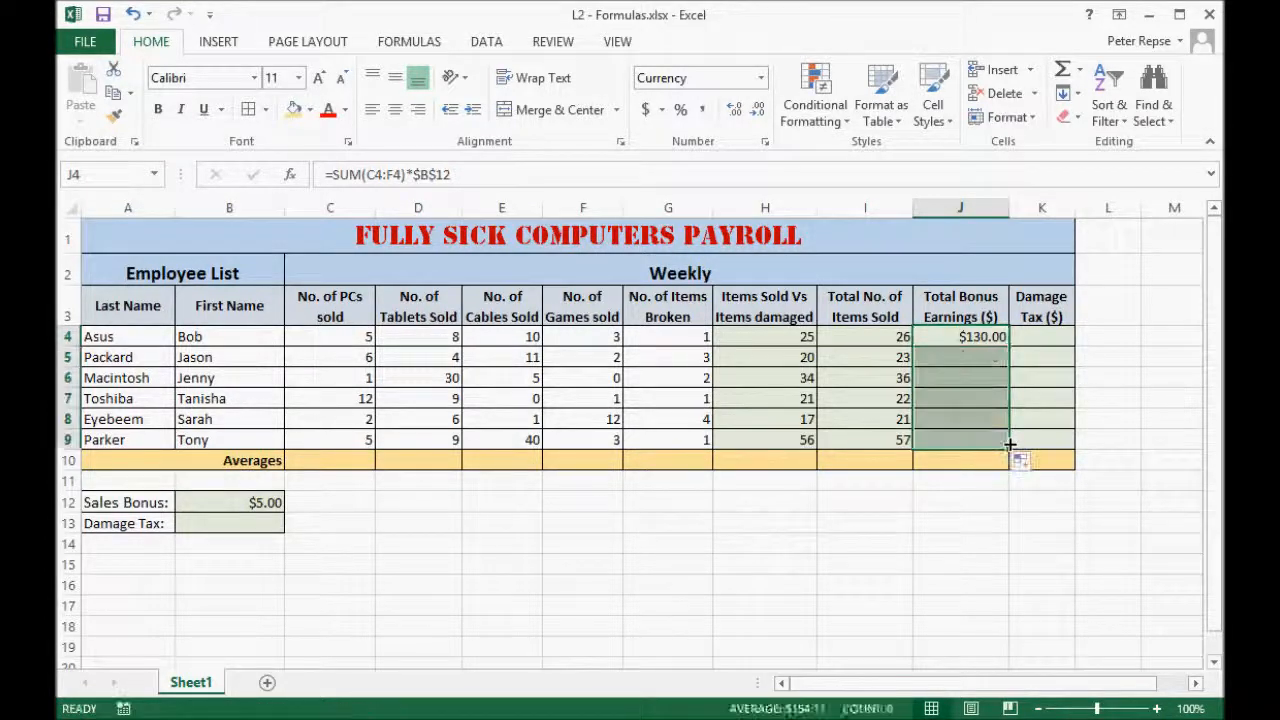
Step: Check the copied Total Bonus Earnings formulas in J5 to J9 for their row ranges and the fixed $B$12 reference
left_click(983, 357)
left_click(981, 378)
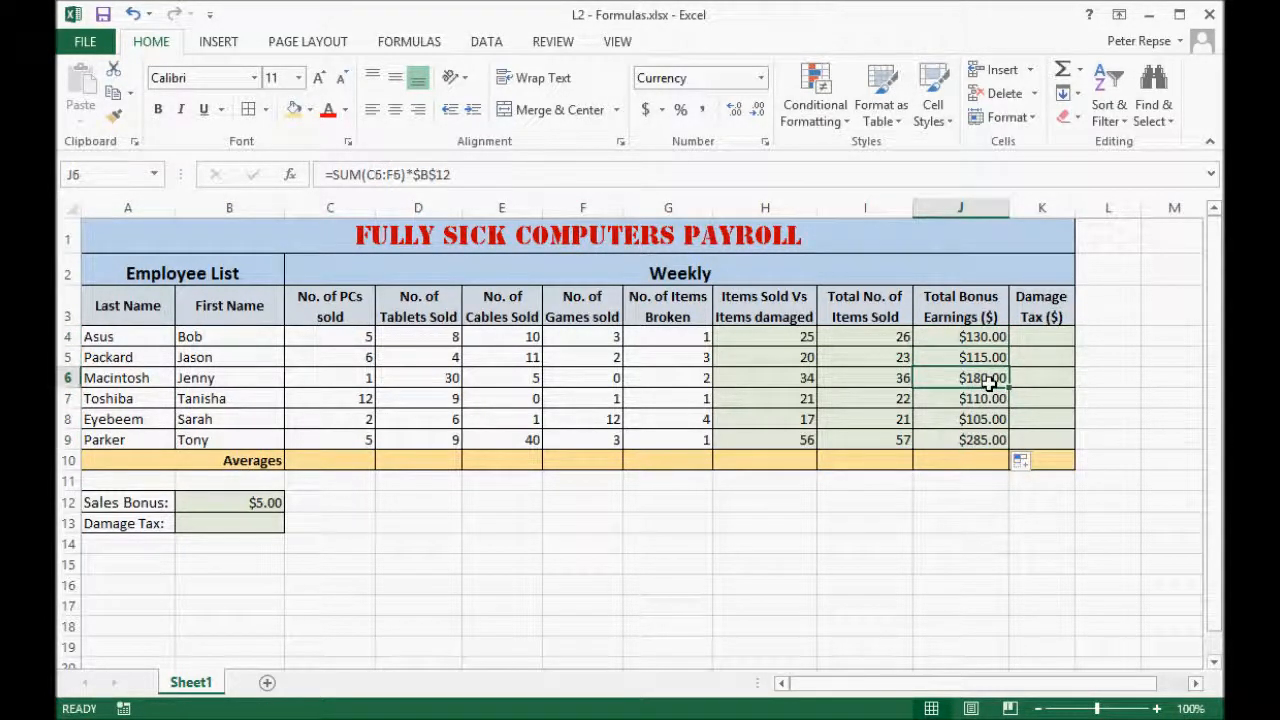
left_click(983, 398)
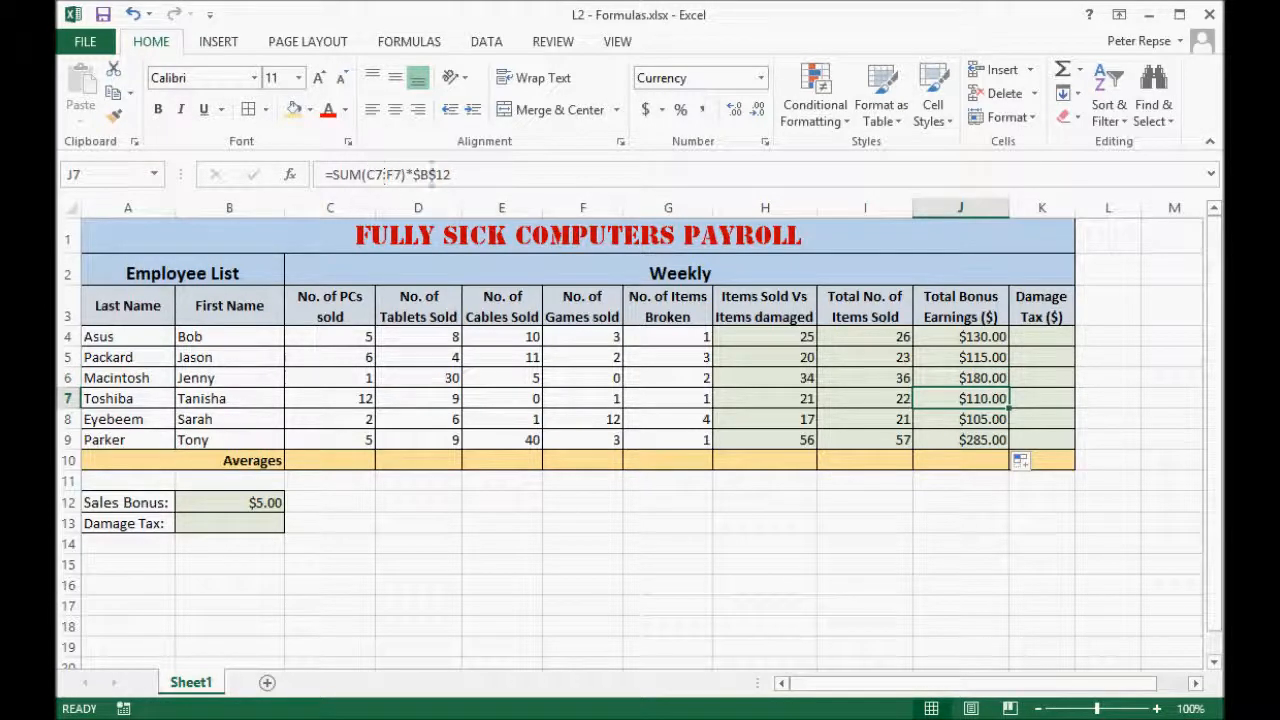
left_click(968, 419)
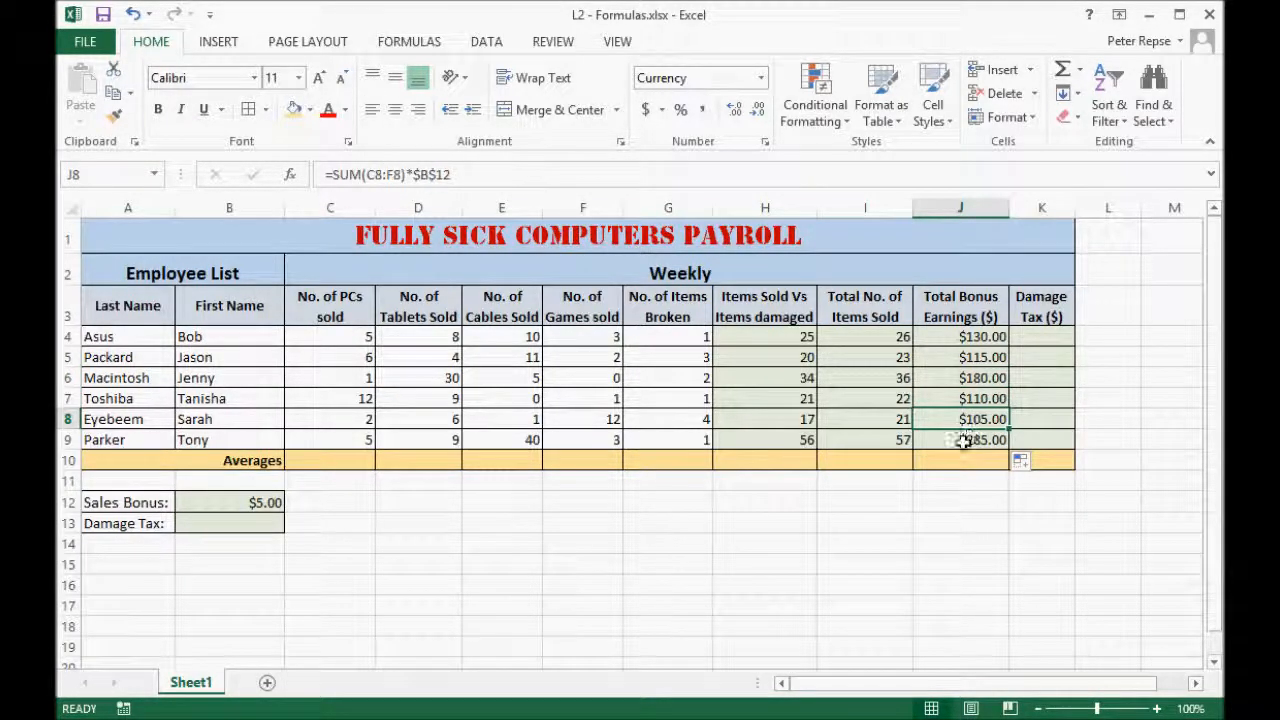
left_click(966, 440)
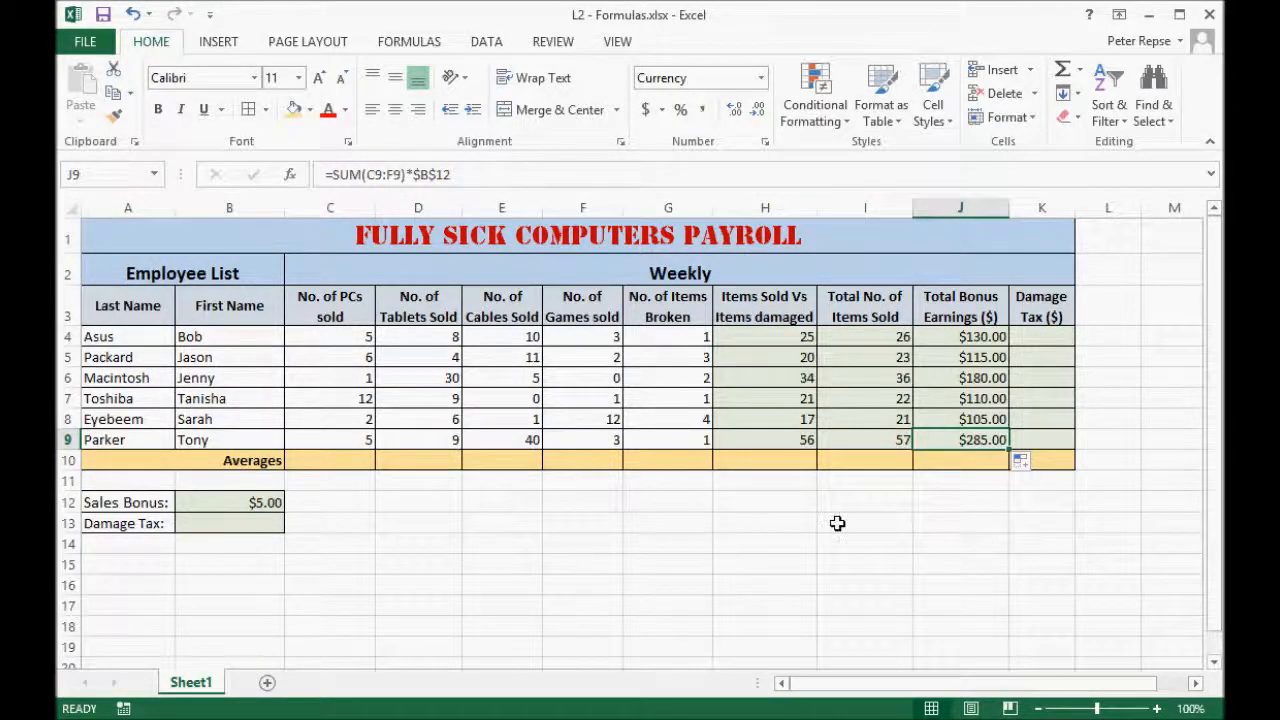
left_click(840, 582)
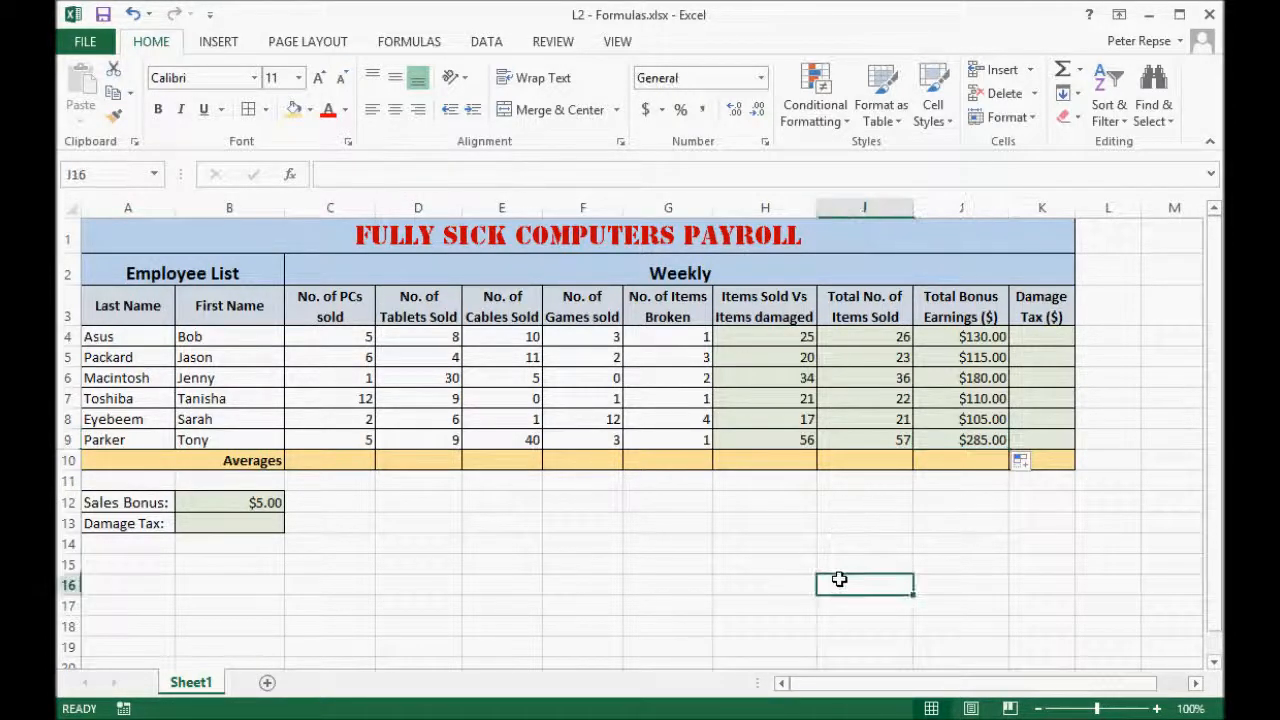
left_click(975, 336)
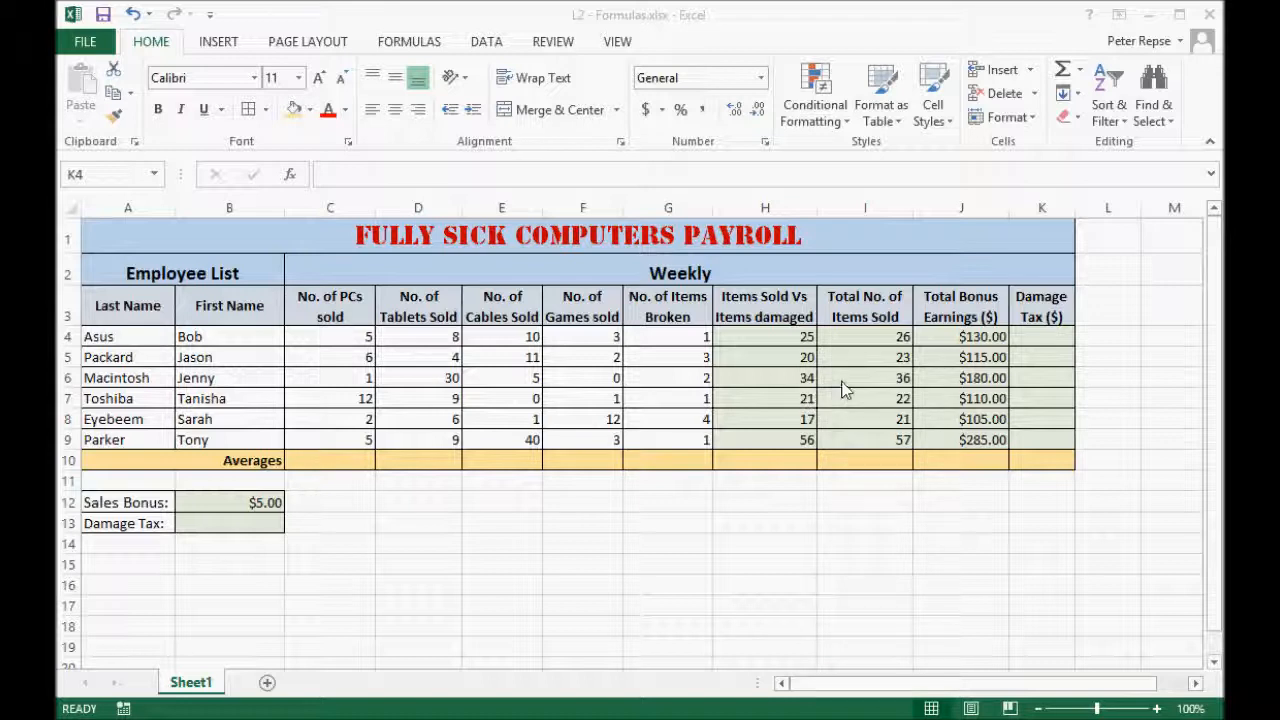
Step: Enter $5 as the Damage Tax in B13 and format it to two decimal places
left_click(257, 526)
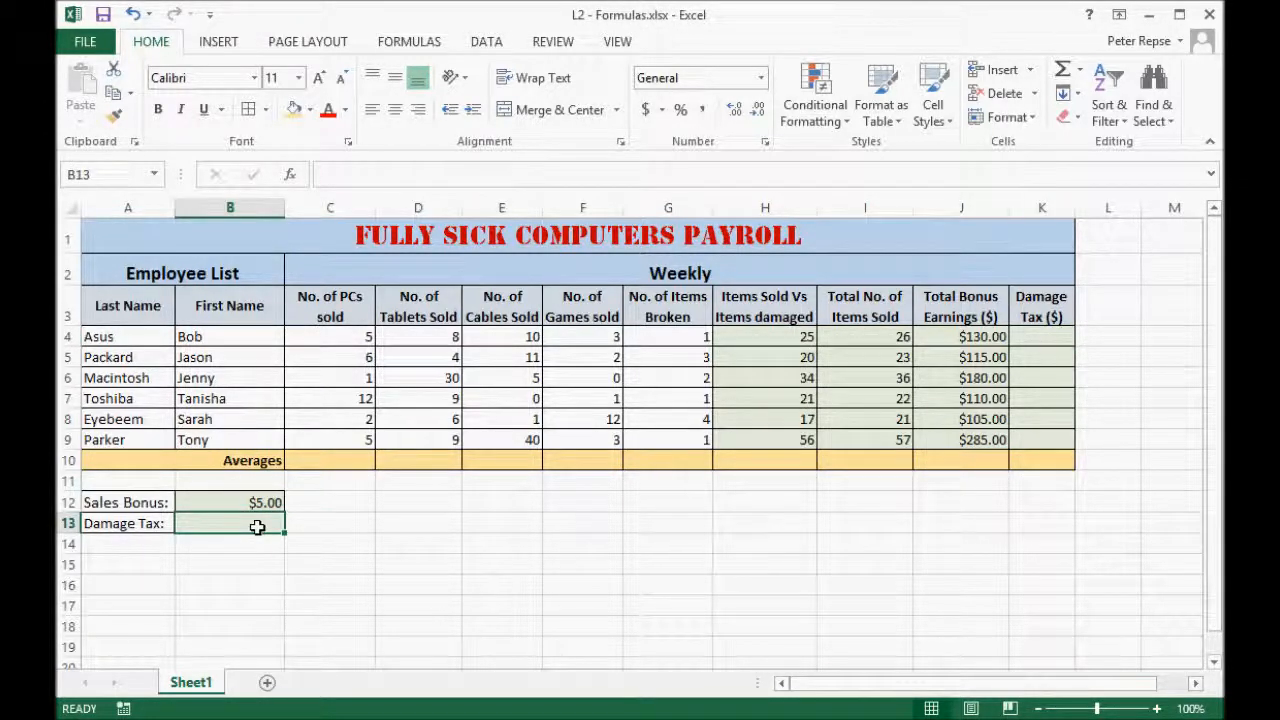
type("$5")
key("Return")
left_click(257, 526)
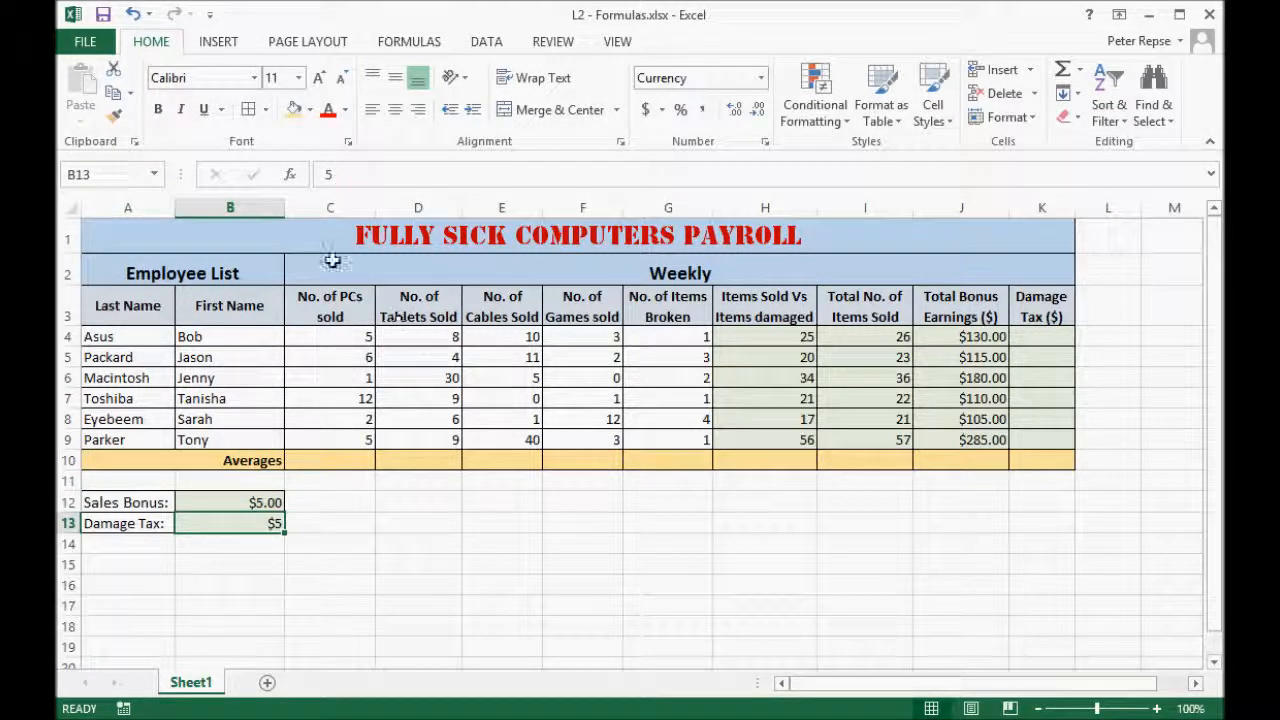
left_click(734, 110)
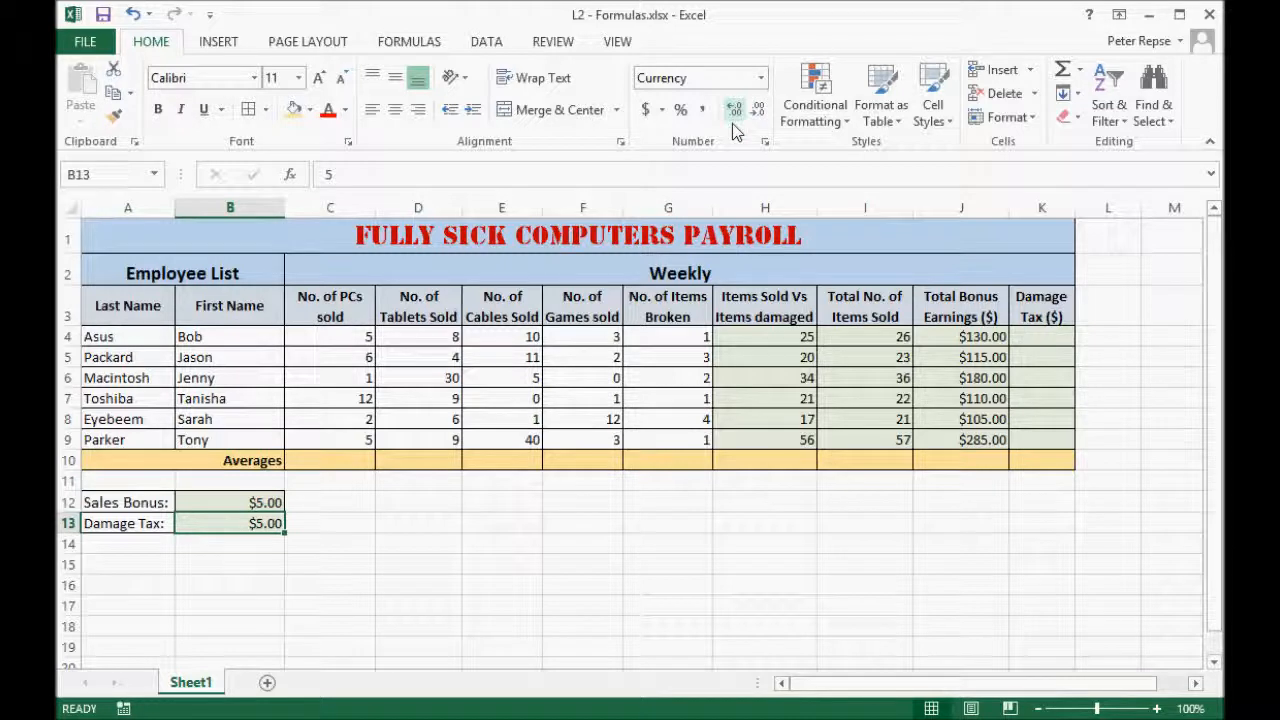
left_click(545, 585)
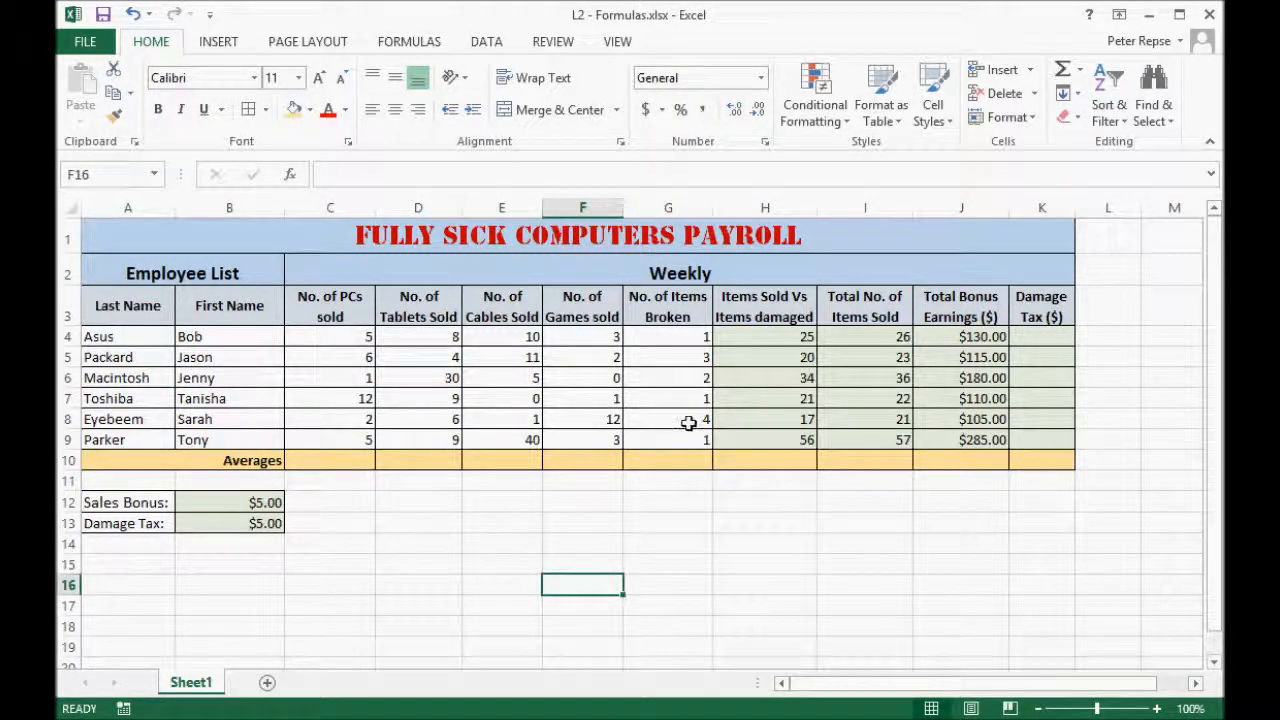
Step: Enter =H4/I4 in K4 to divide the first employee's Items Sold Vs Items damaged by Total No. of Items Sold
left_click(1039, 336)
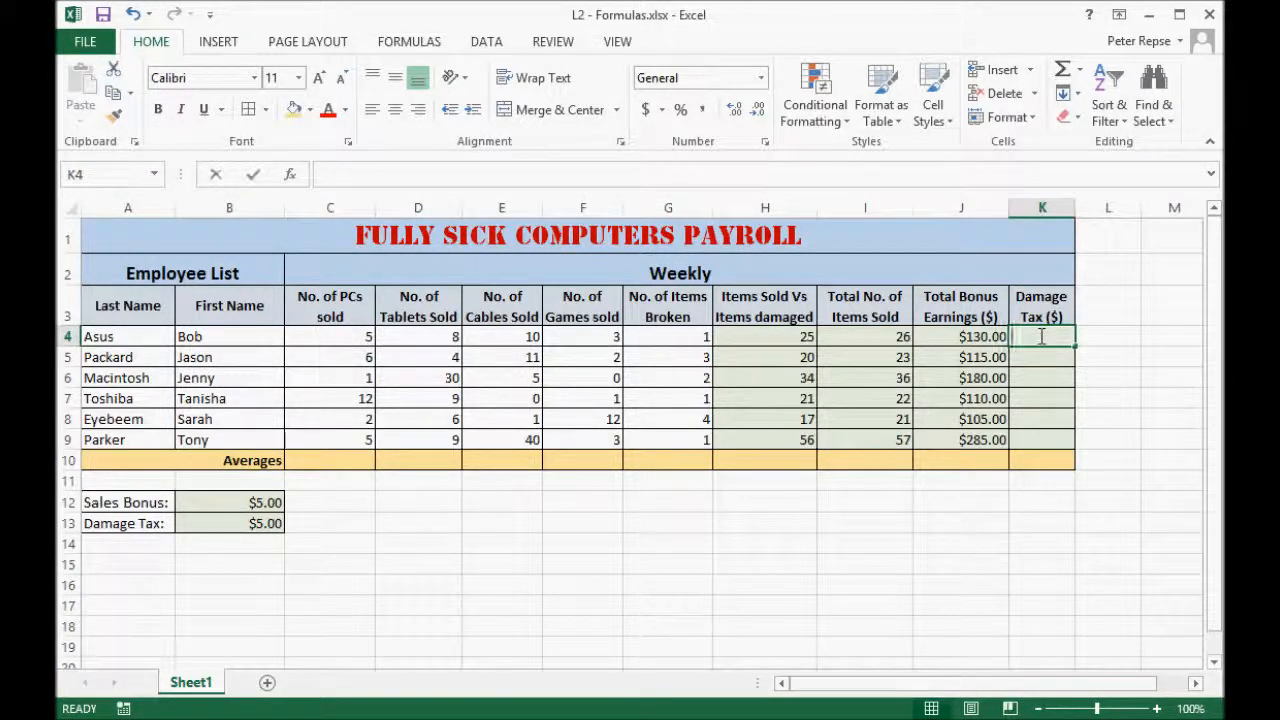
type("=")
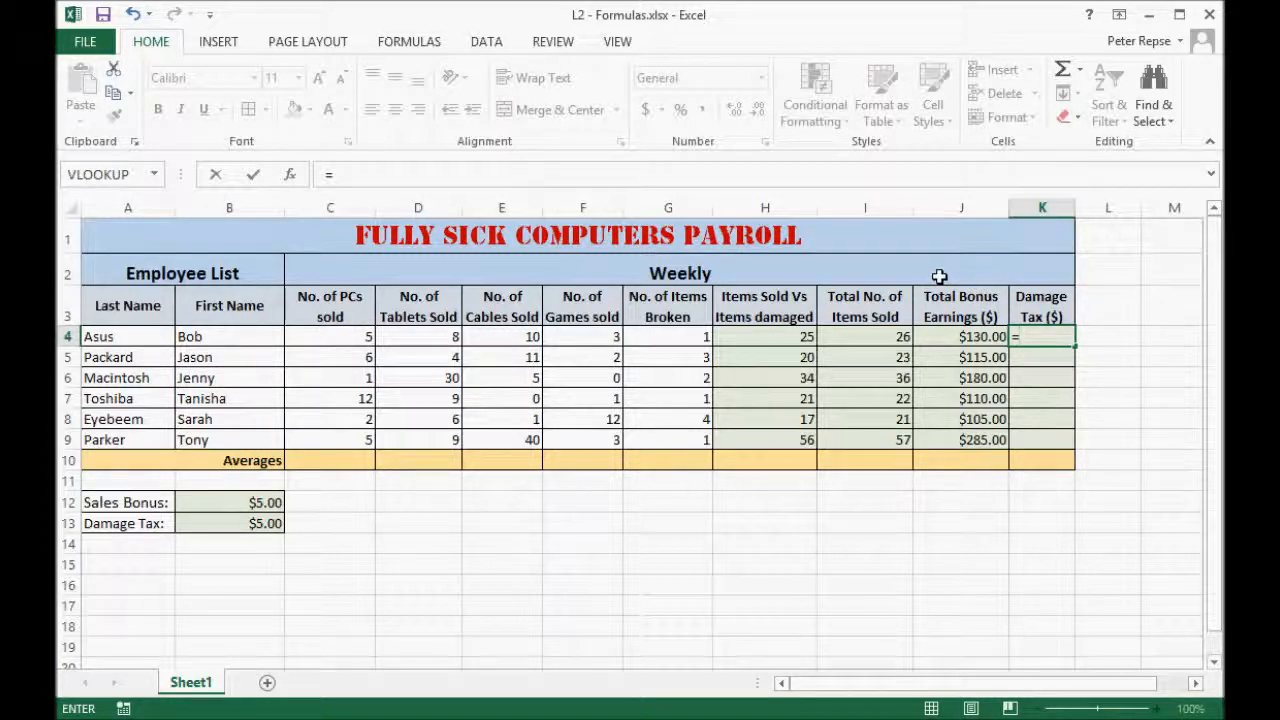
left_click(780, 339)
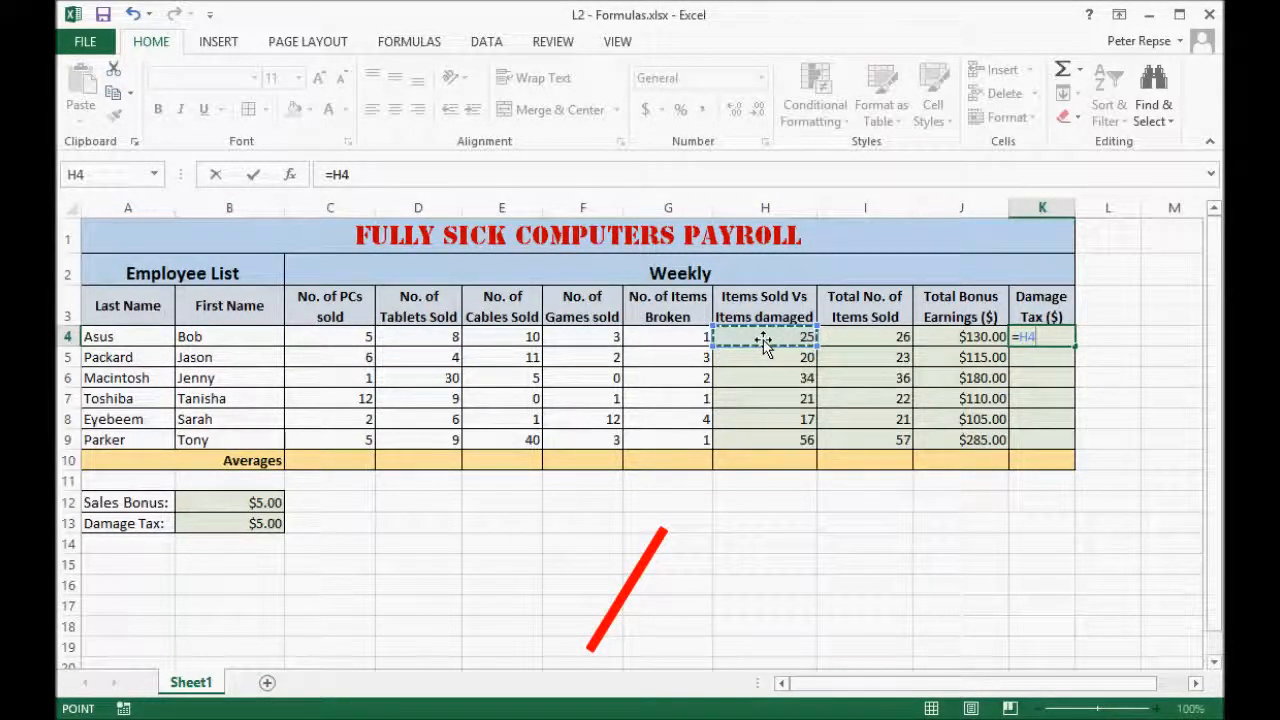
type("/")
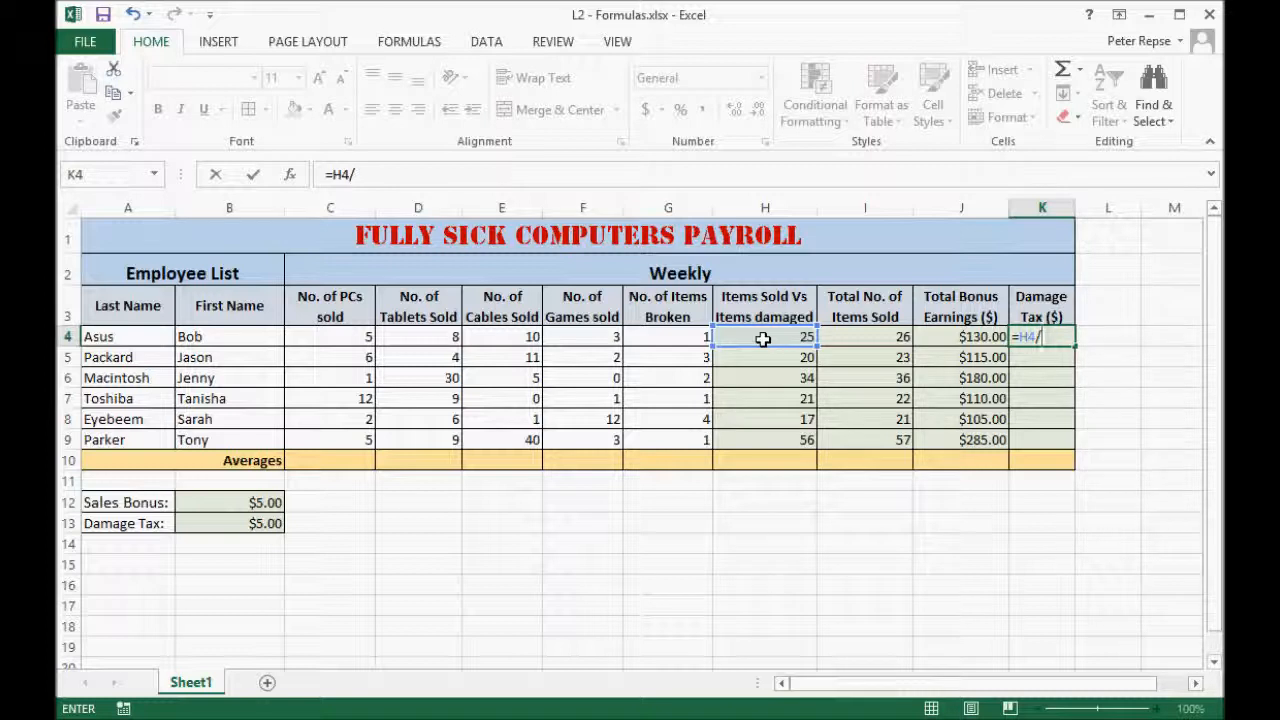
left_click(872, 337)
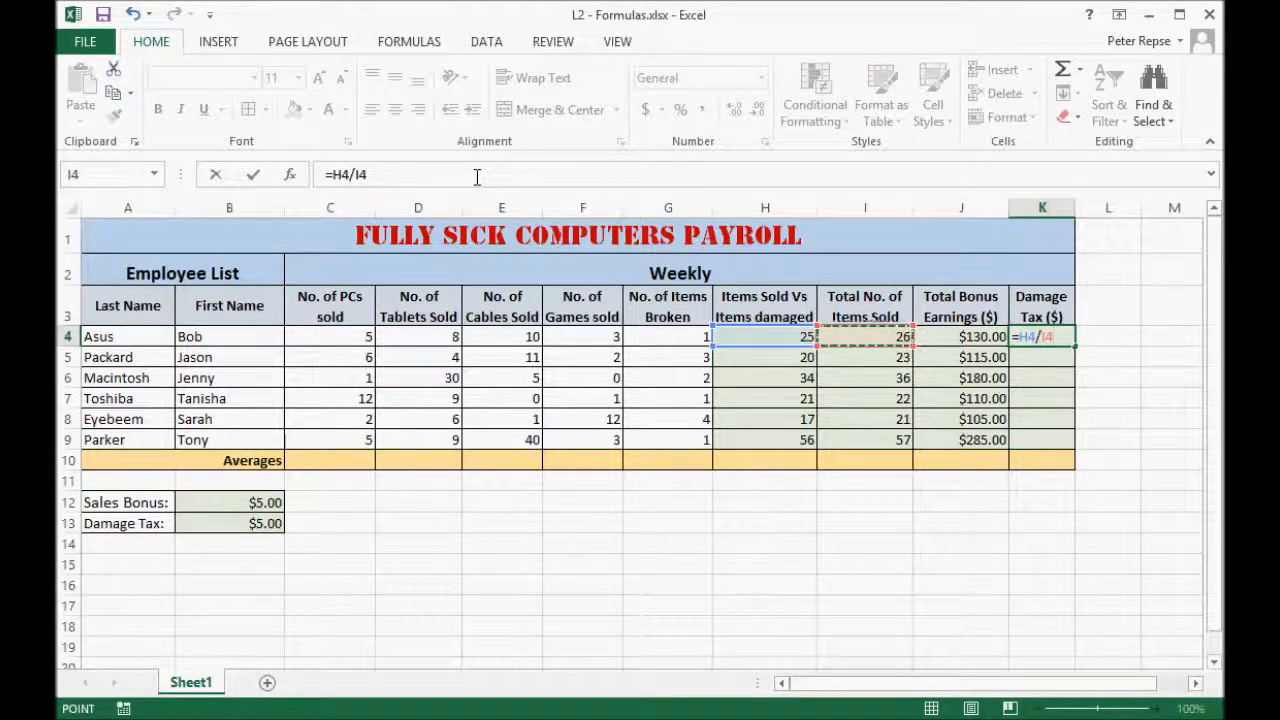
key("Return")
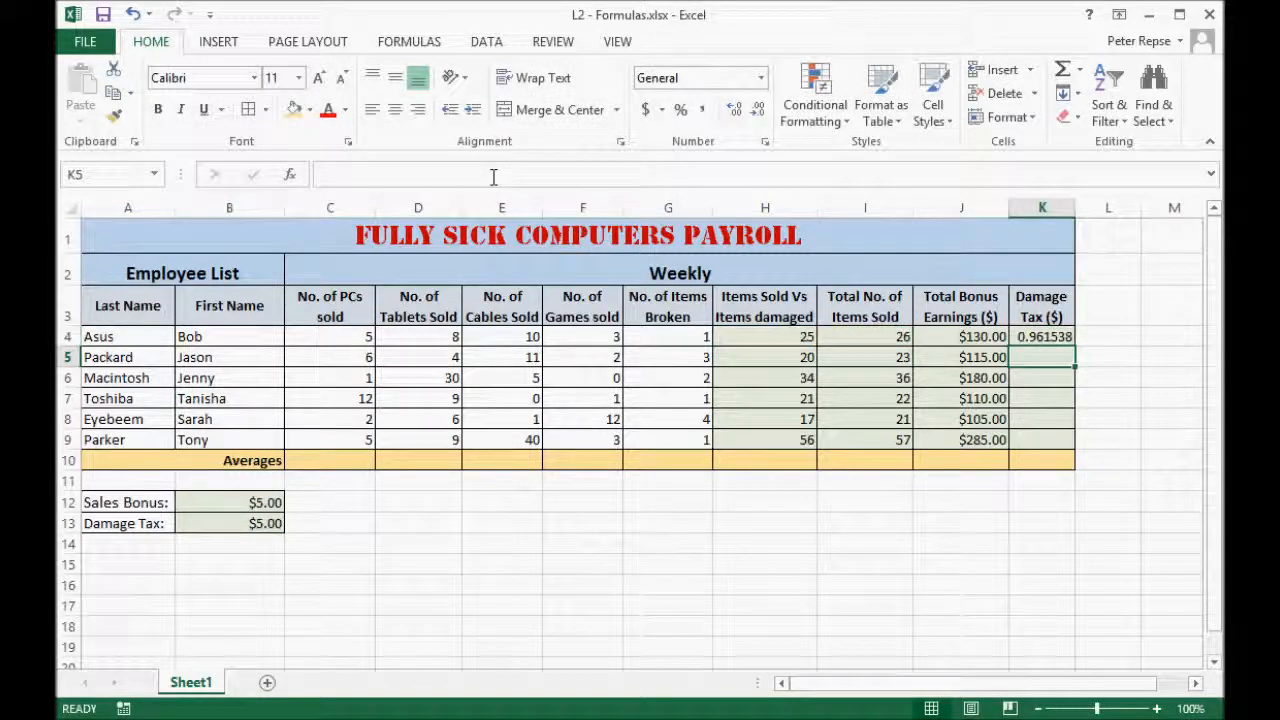
Step: Reduce the Damage Tax value in K4 to two decimal places
left_click(1042, 340)
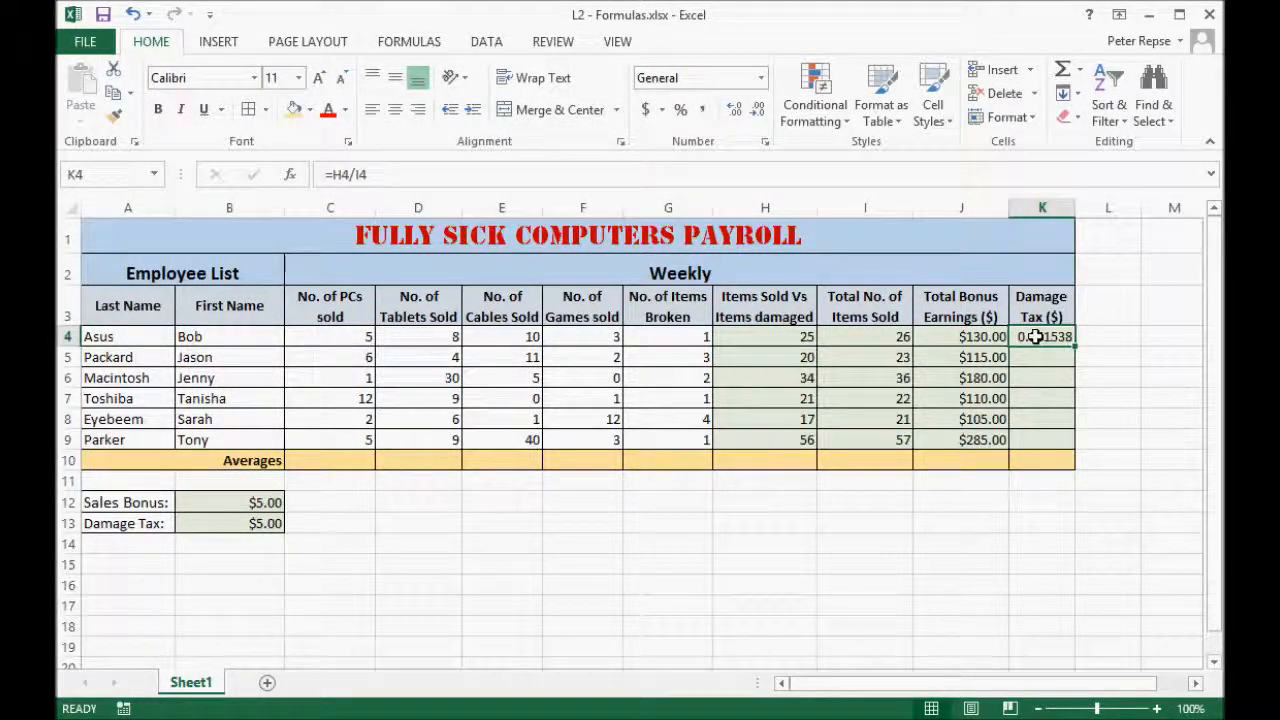
left_click(756, 114)
left_click(756, 114)
left_click(756, 114)
left_click(756, 114)
left_click(756, 114)
left_click(734, 108)
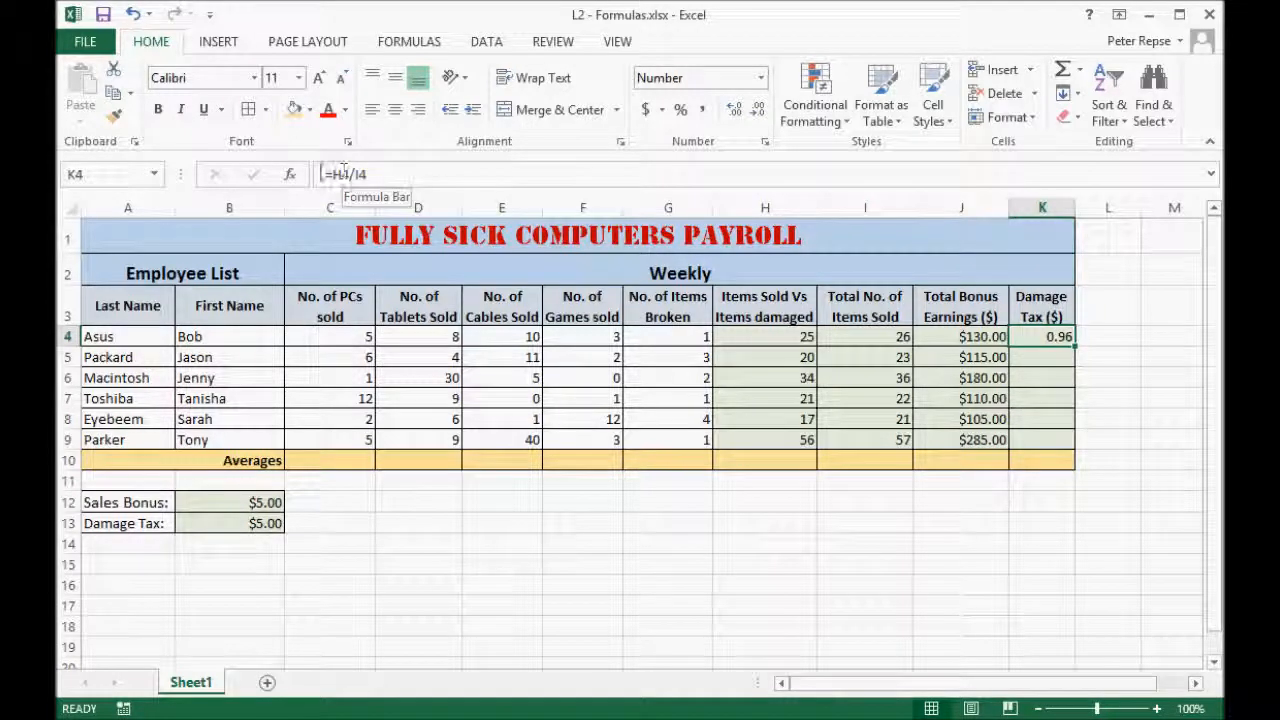
Step: Extend the K4 formula to multiply the bracketed division by the absolute Damage Tax cell, giving =(H4/I4)*$B$13
left_click(408, 174)
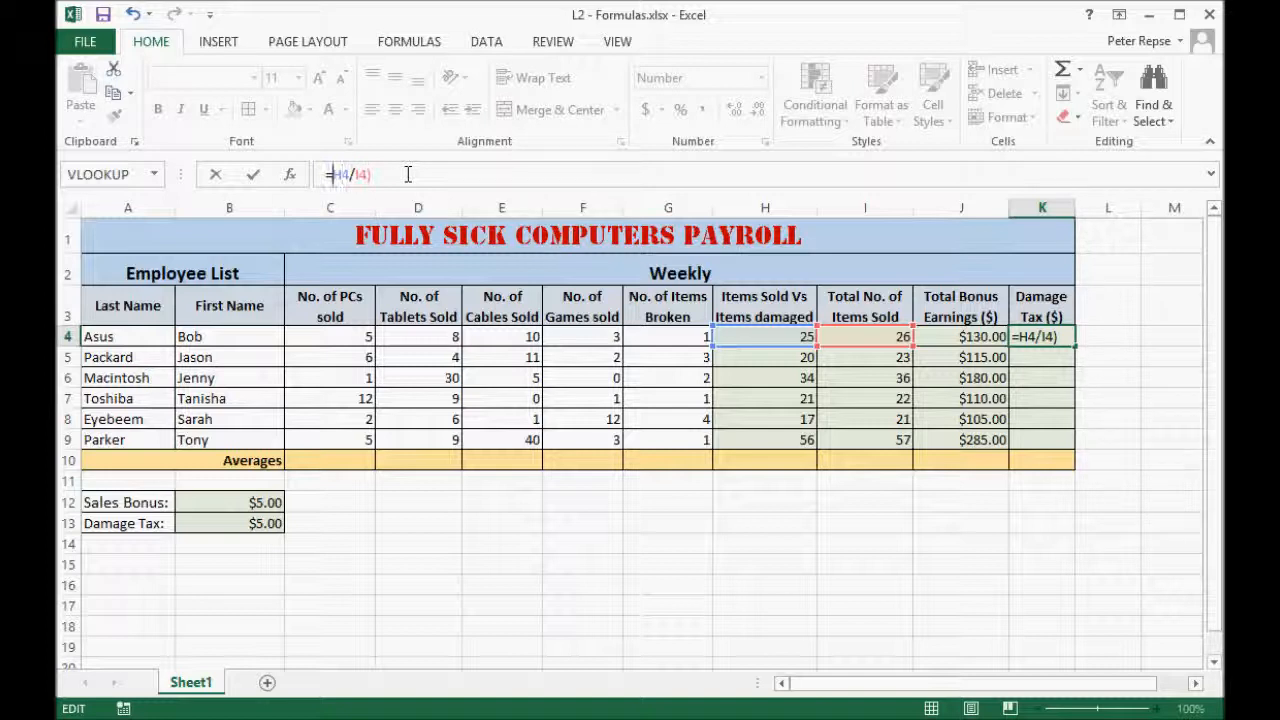
type("(")
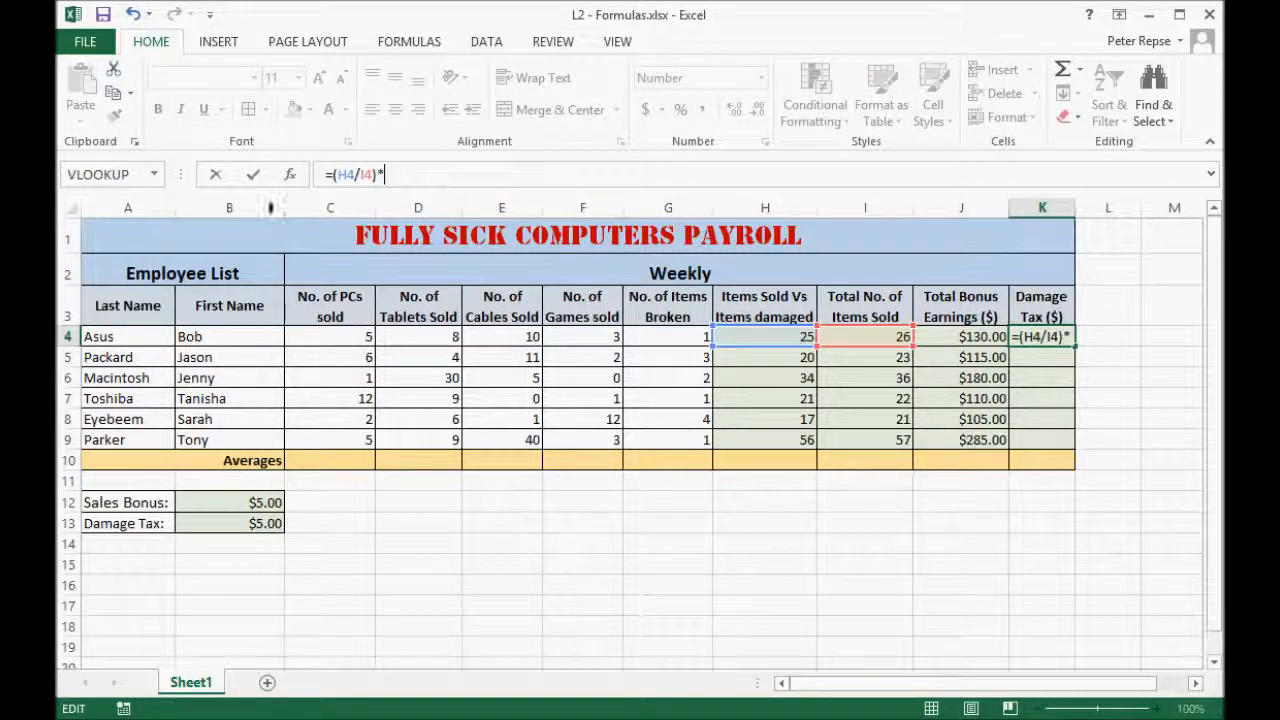
type("*")
left_click(239, 526)
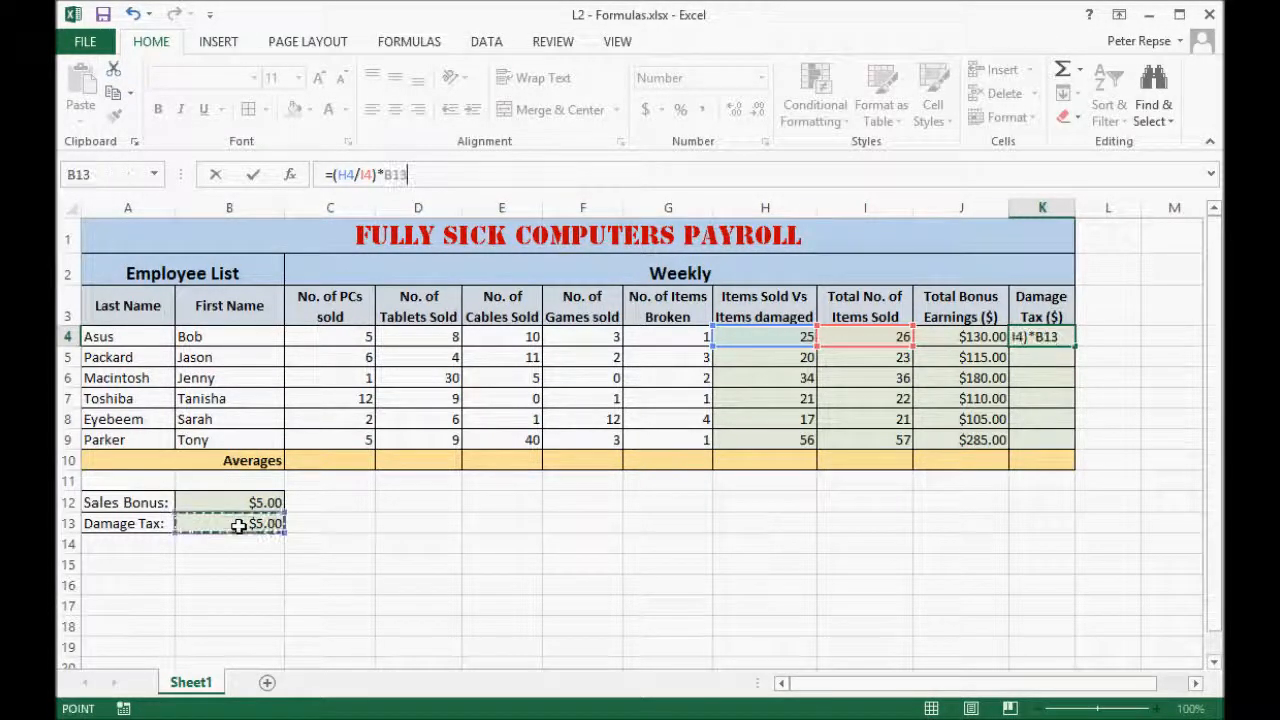
left_click(386, 174)
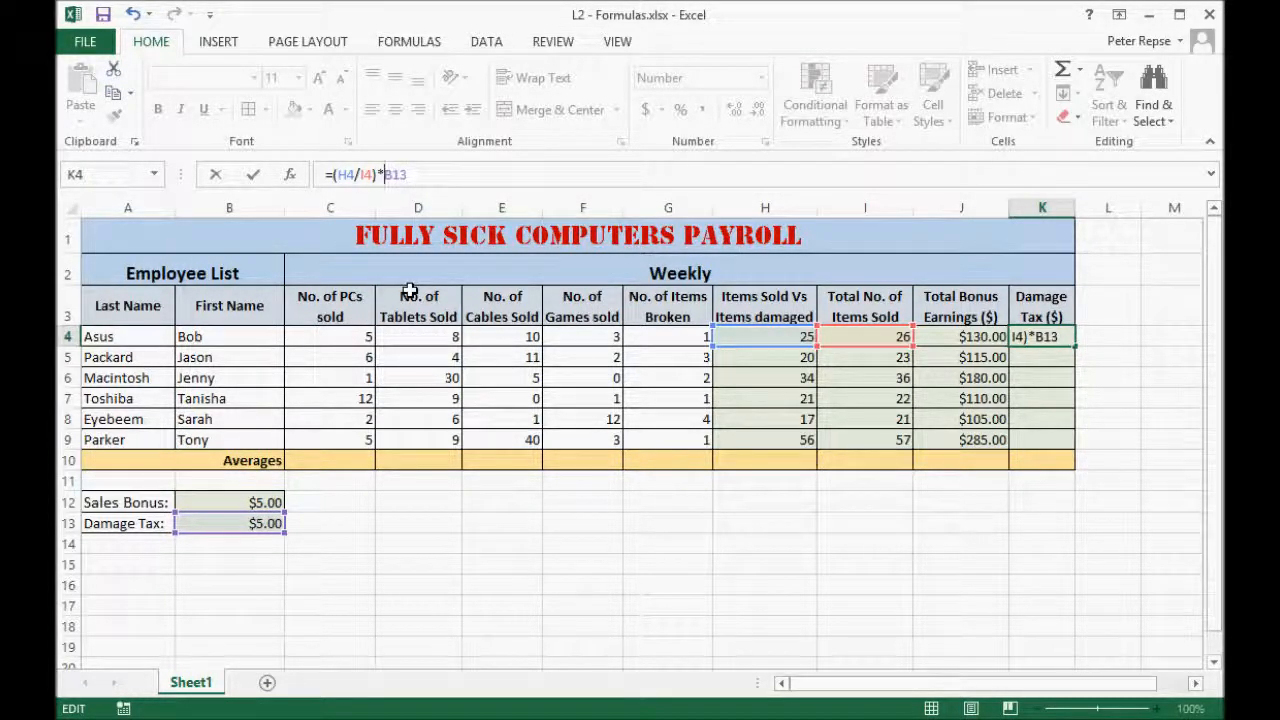
type("$")
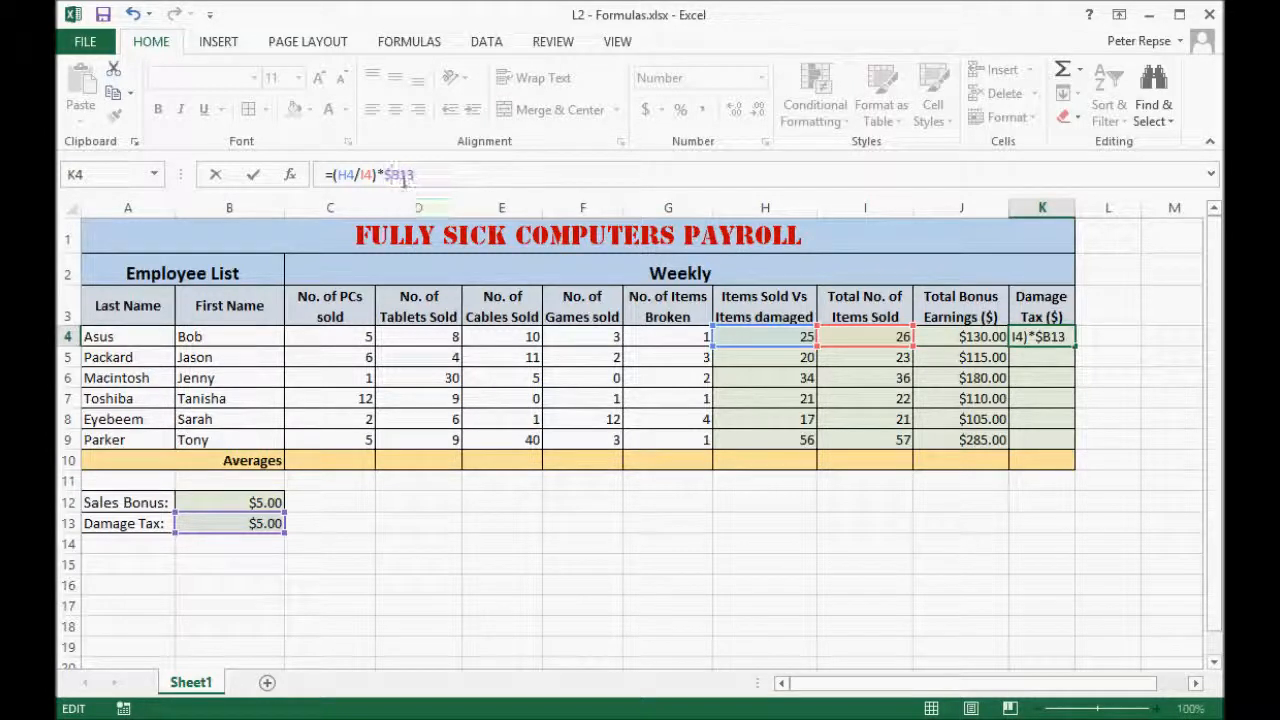
key("Right")
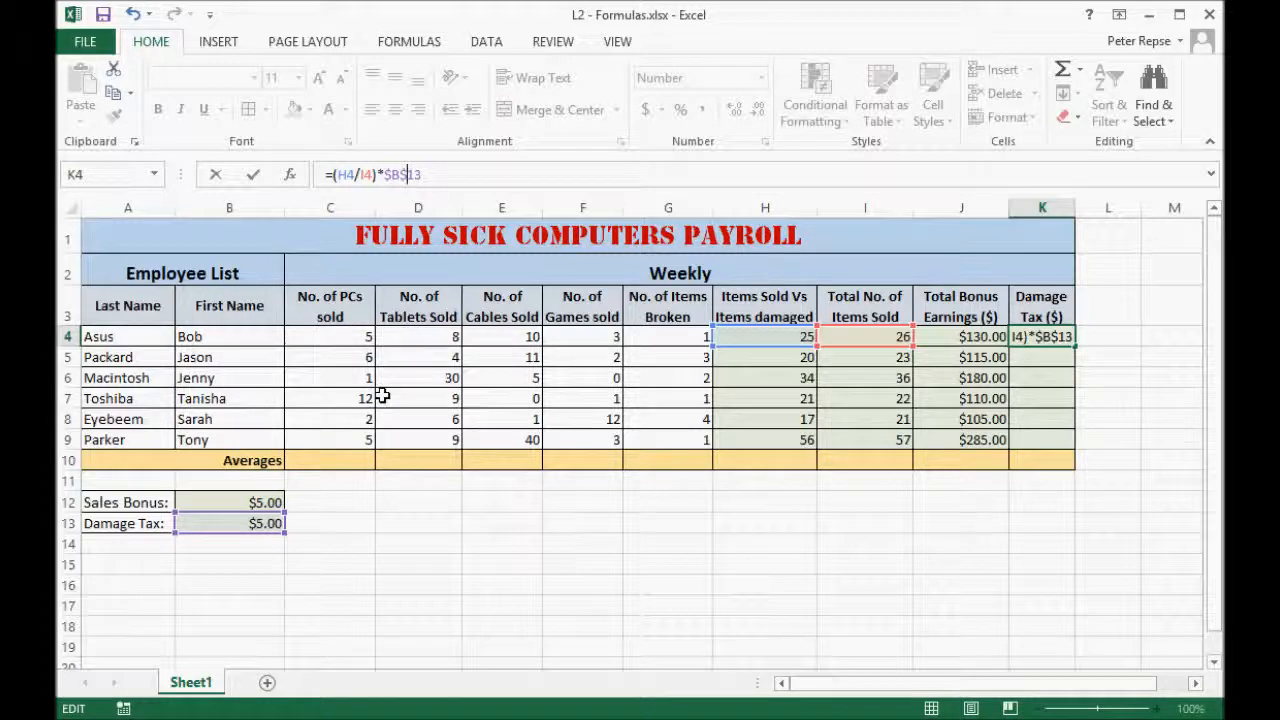
key("Return")
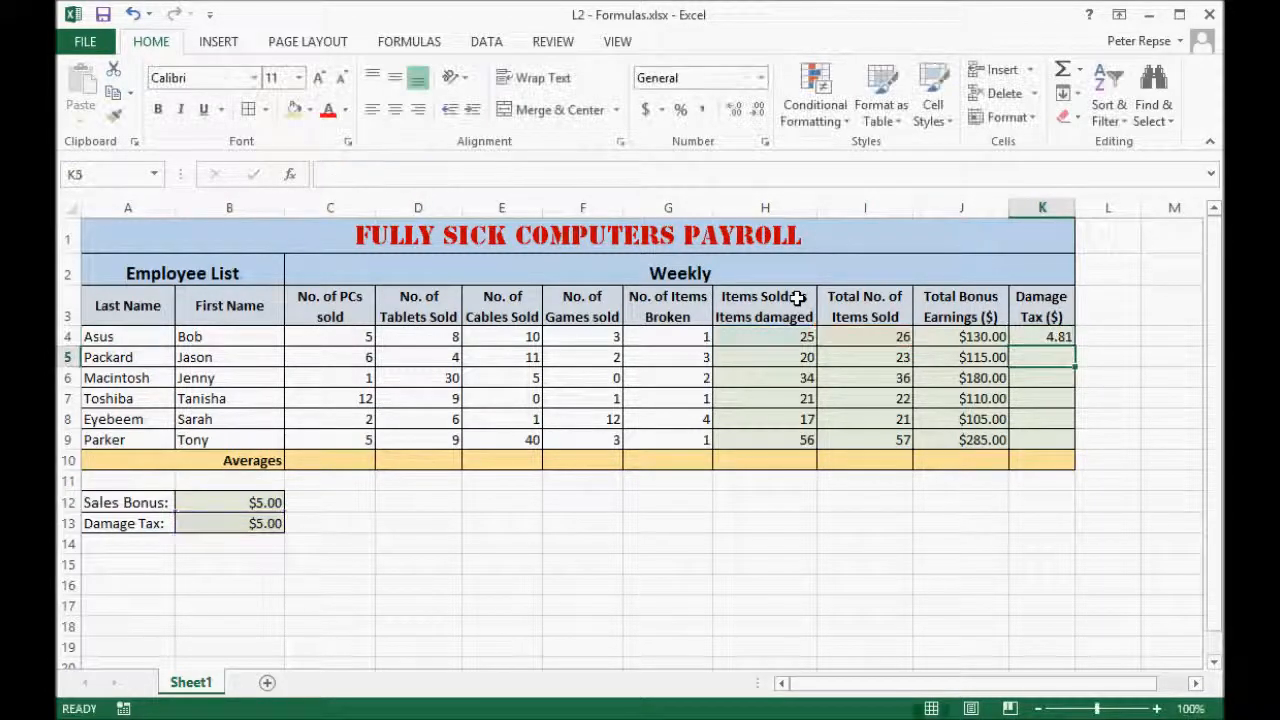
Step: Apply the Currency number format to the first employee's Damage Tax in K4
left_click(1066, 340)
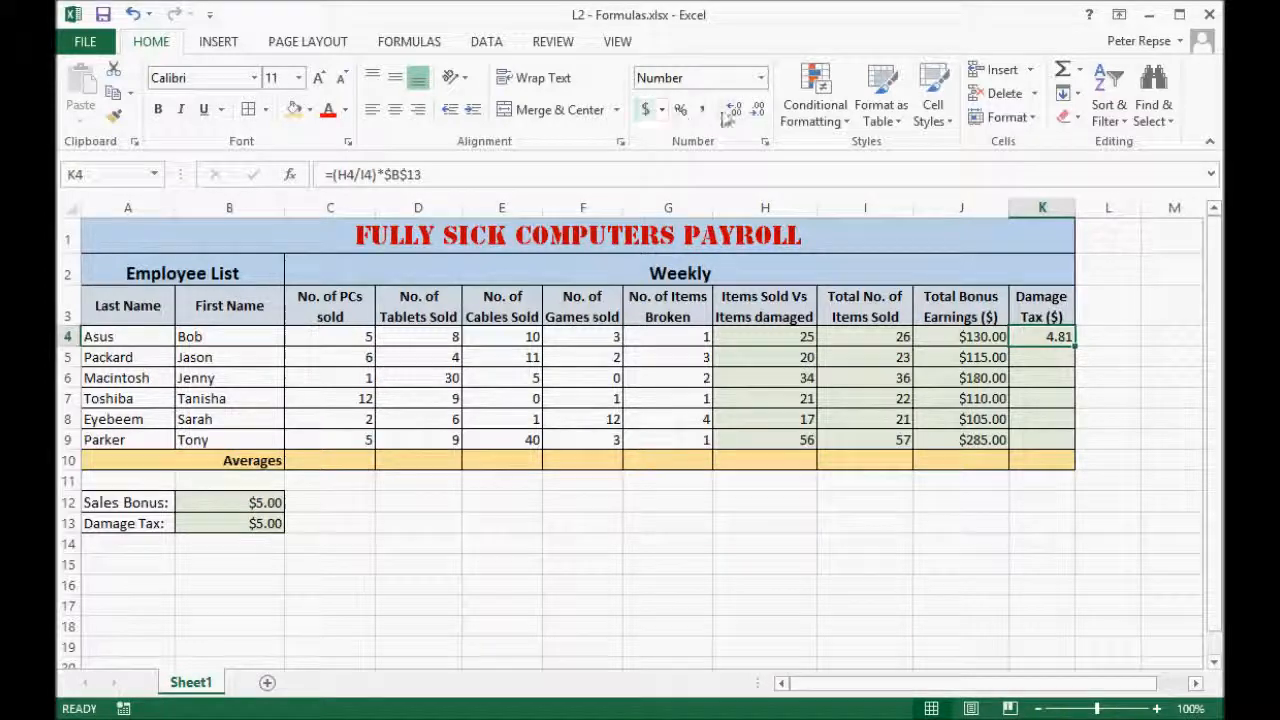
left_click(646, 111)
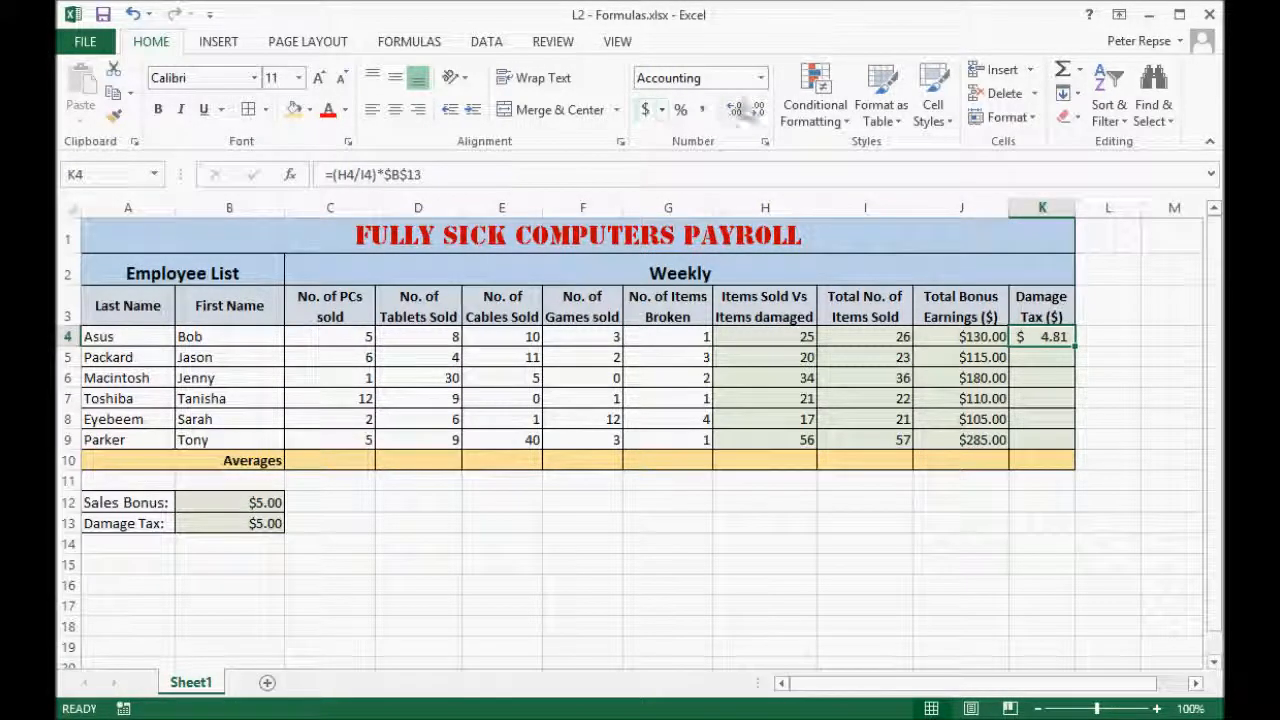
left_click(762, 79)
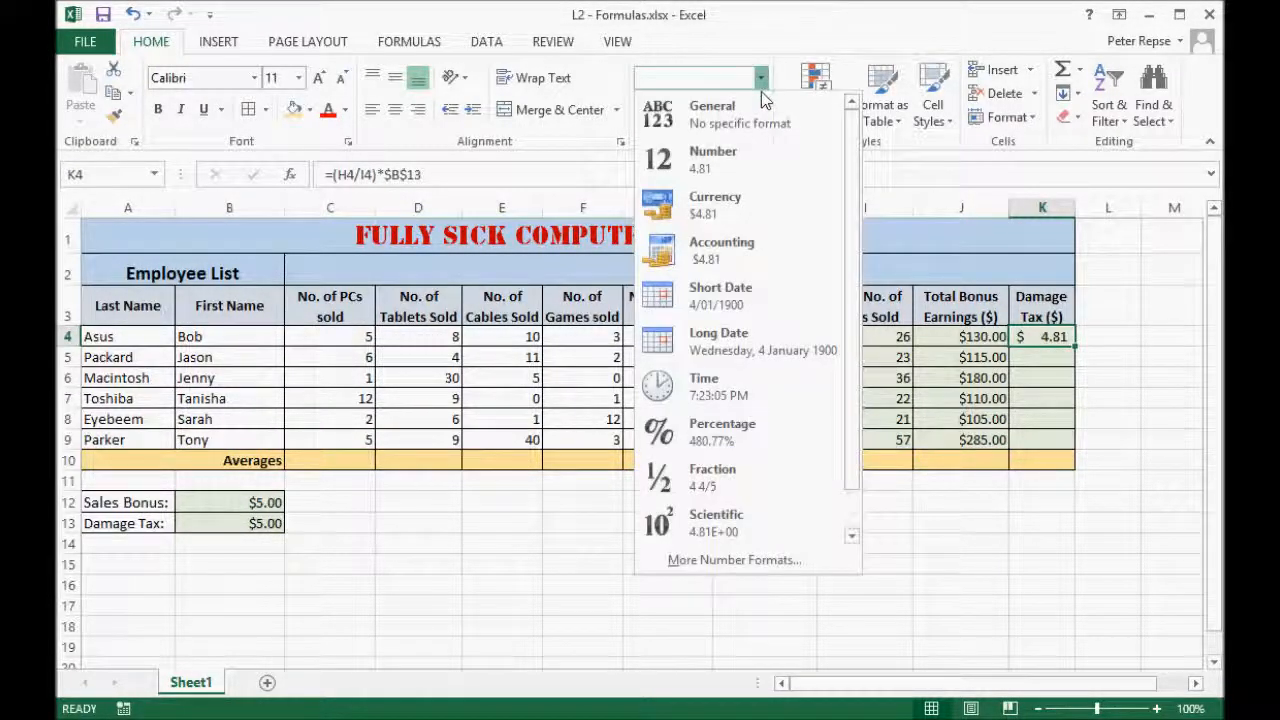
left_click(740, 204)
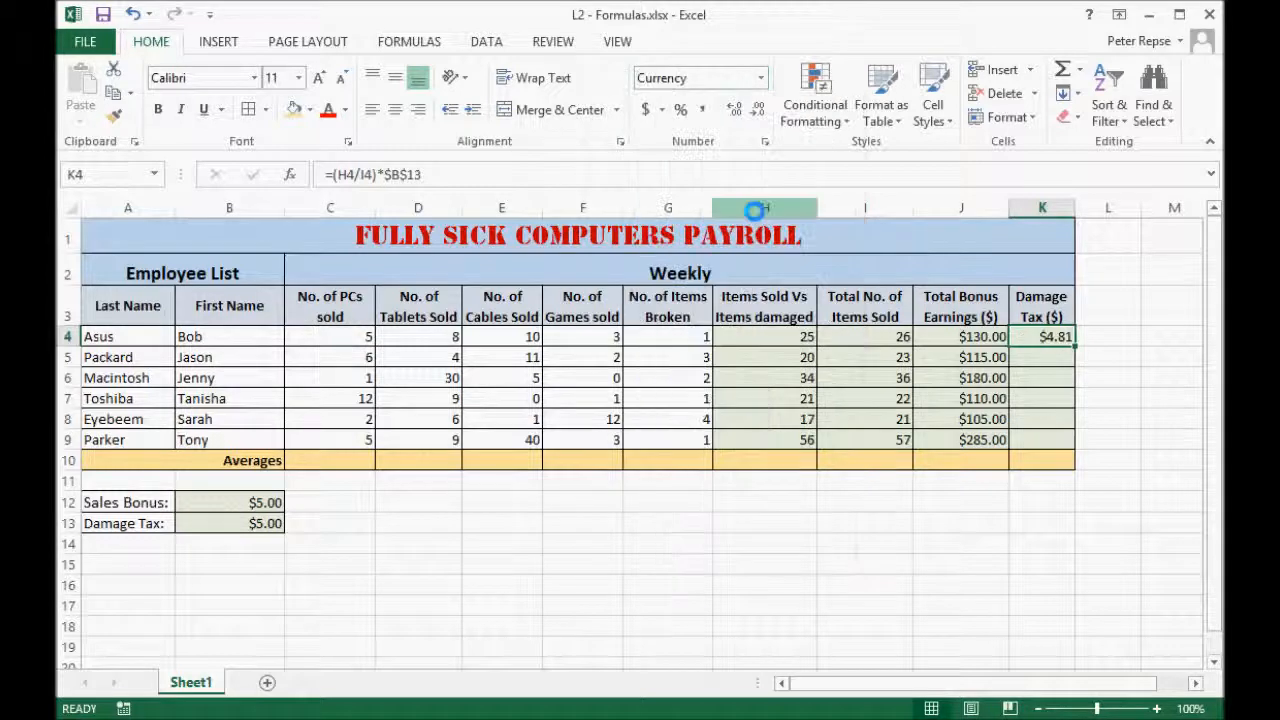
left_click(1082, 505)
Step: Fill the Damage Tax formula from K4 down to K9 and check the copied formula in K8
left_click(1050, 338)
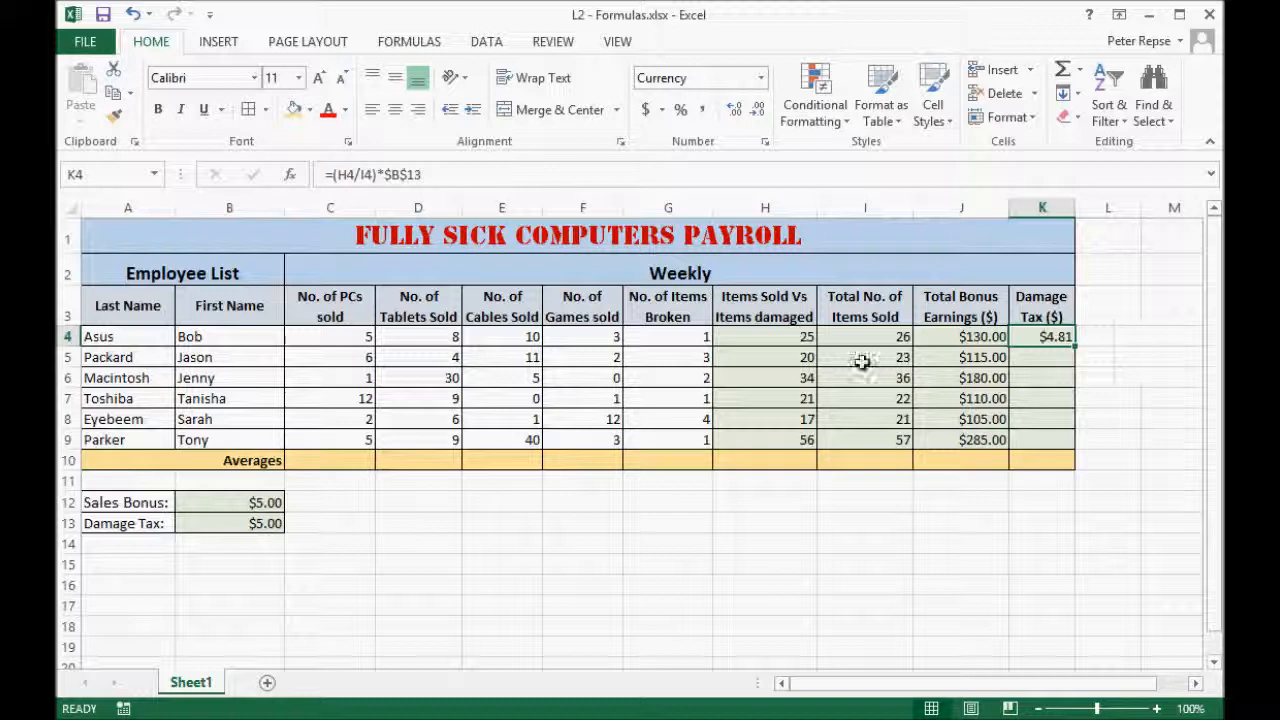
left_click(1108, 337)
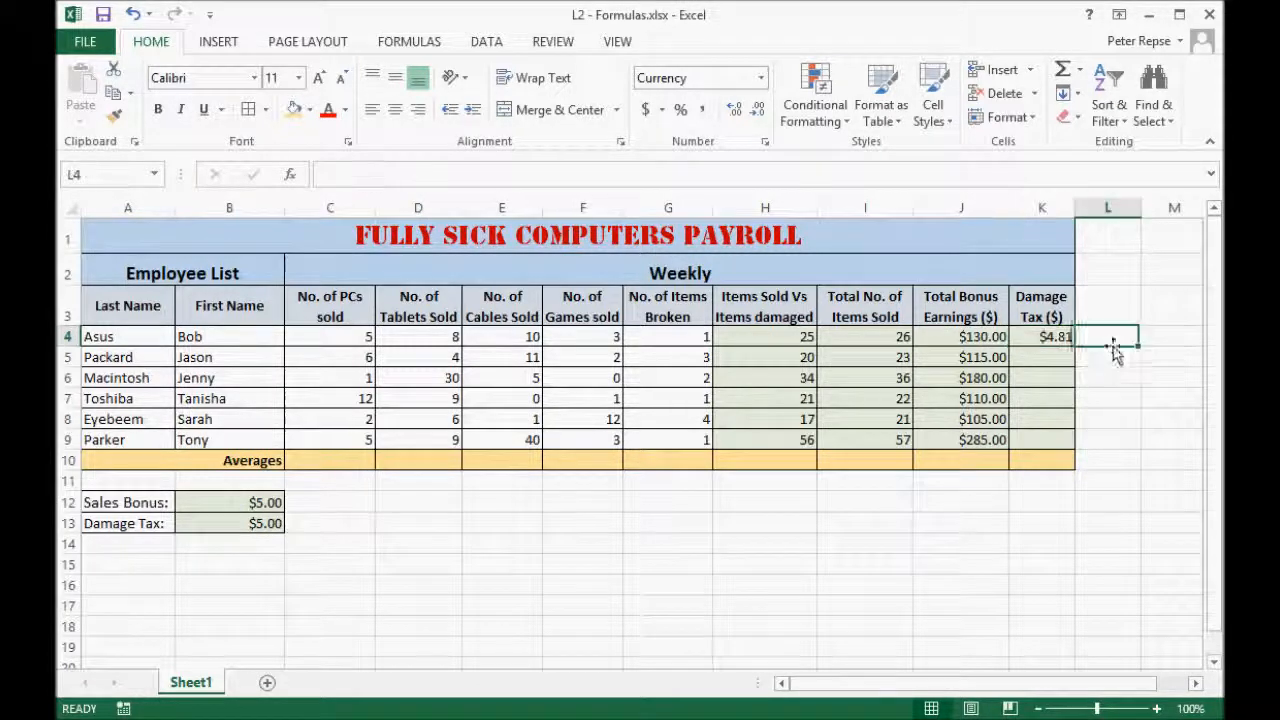
left_click(1058, 340)
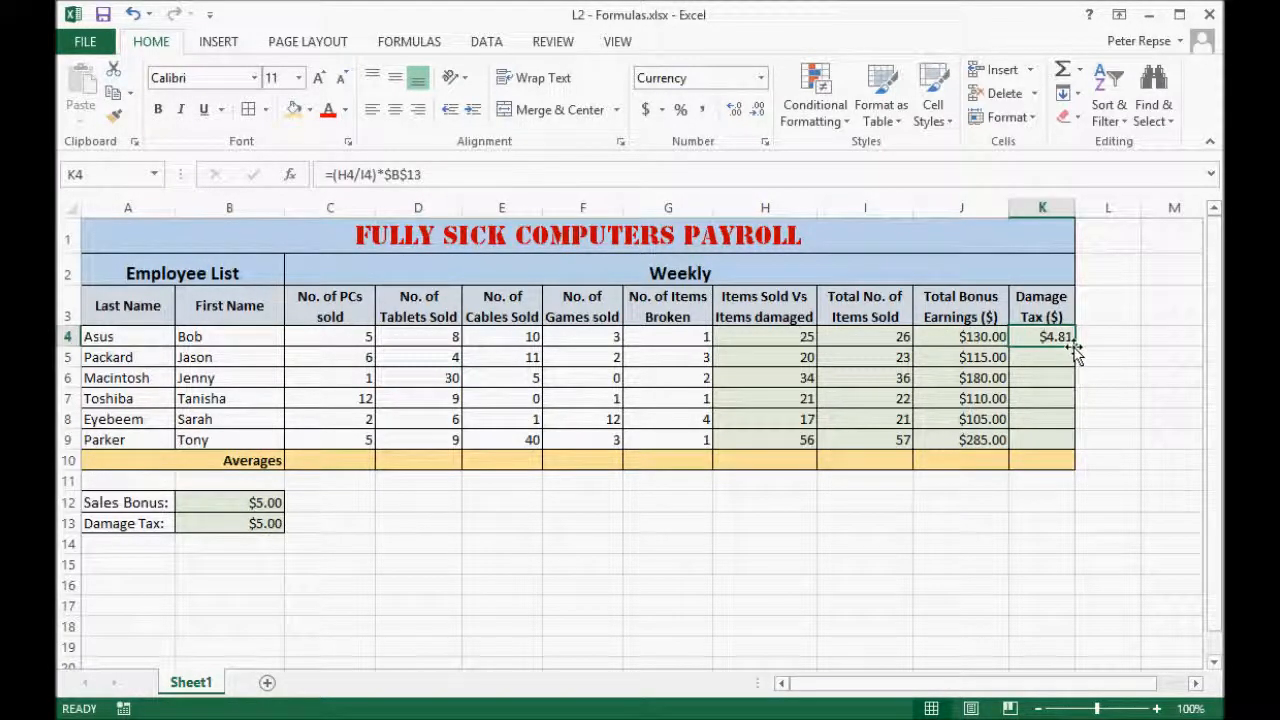
left_click_drag(1074, 347, 1061, 445)
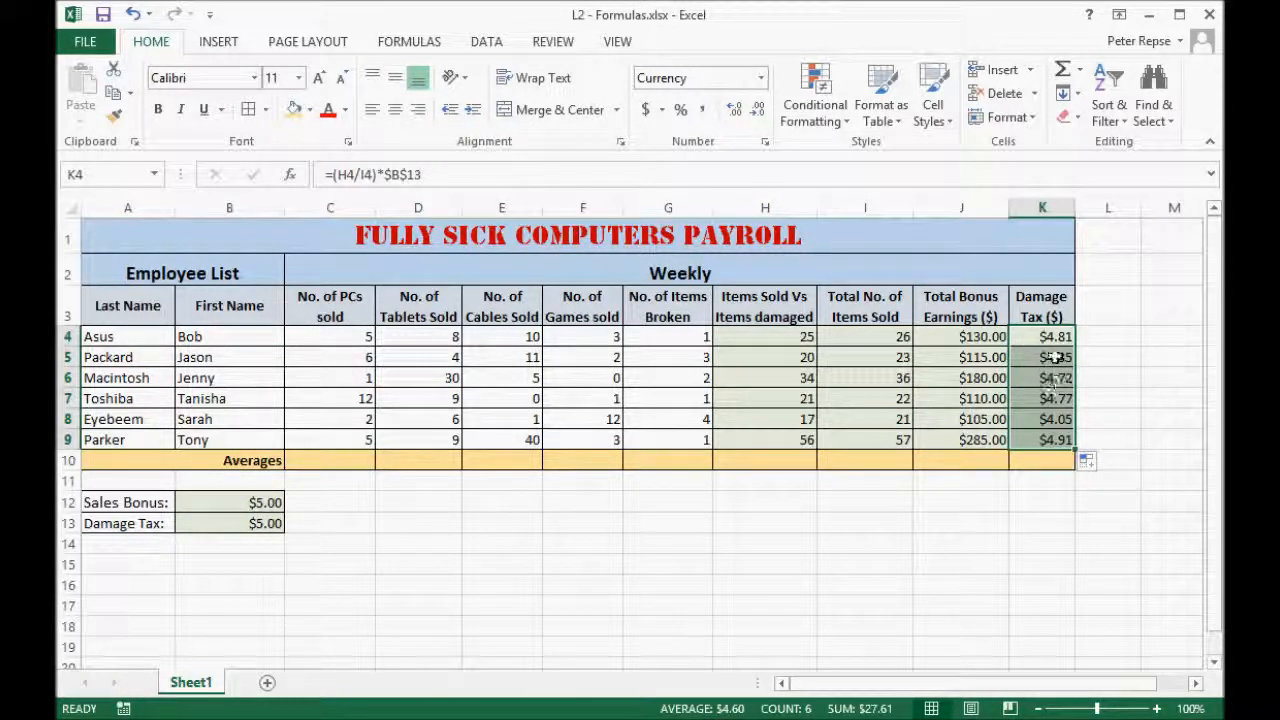
left_click(1044, 420)
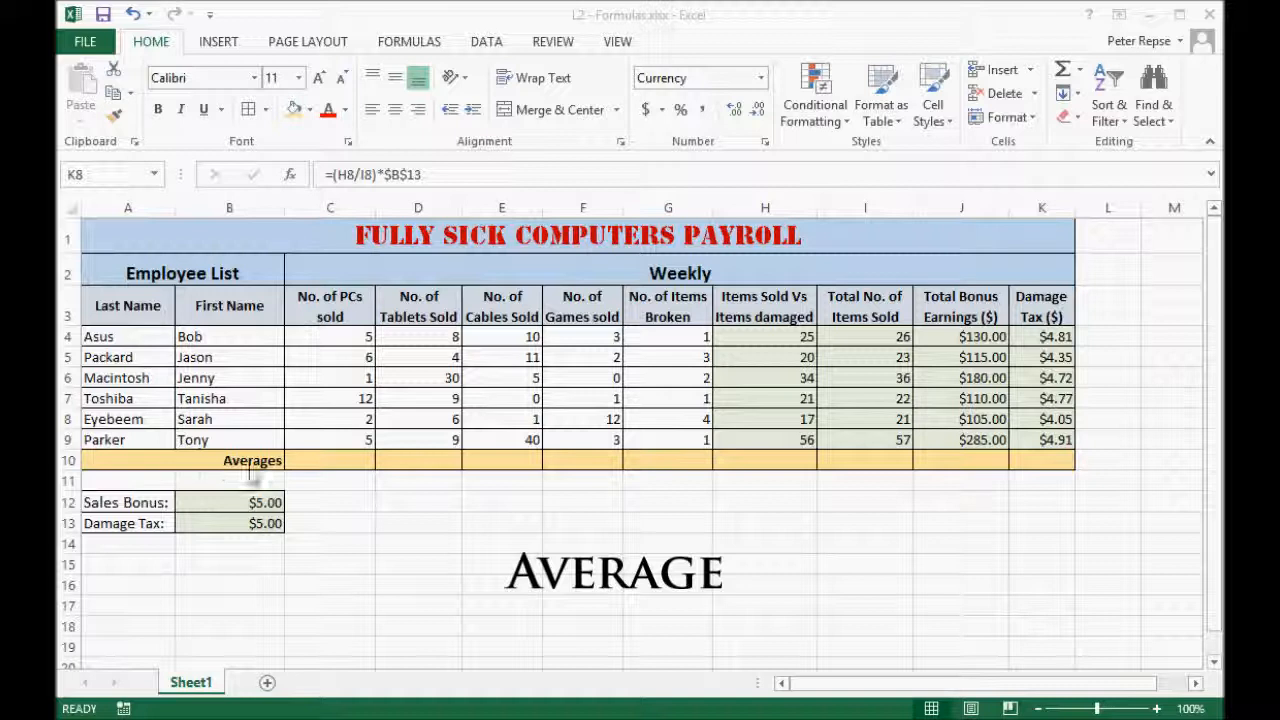
Step: Enter =AVERAGE(C4:C9) in C10 to average the number of PCs sold
left_click(357, 459)
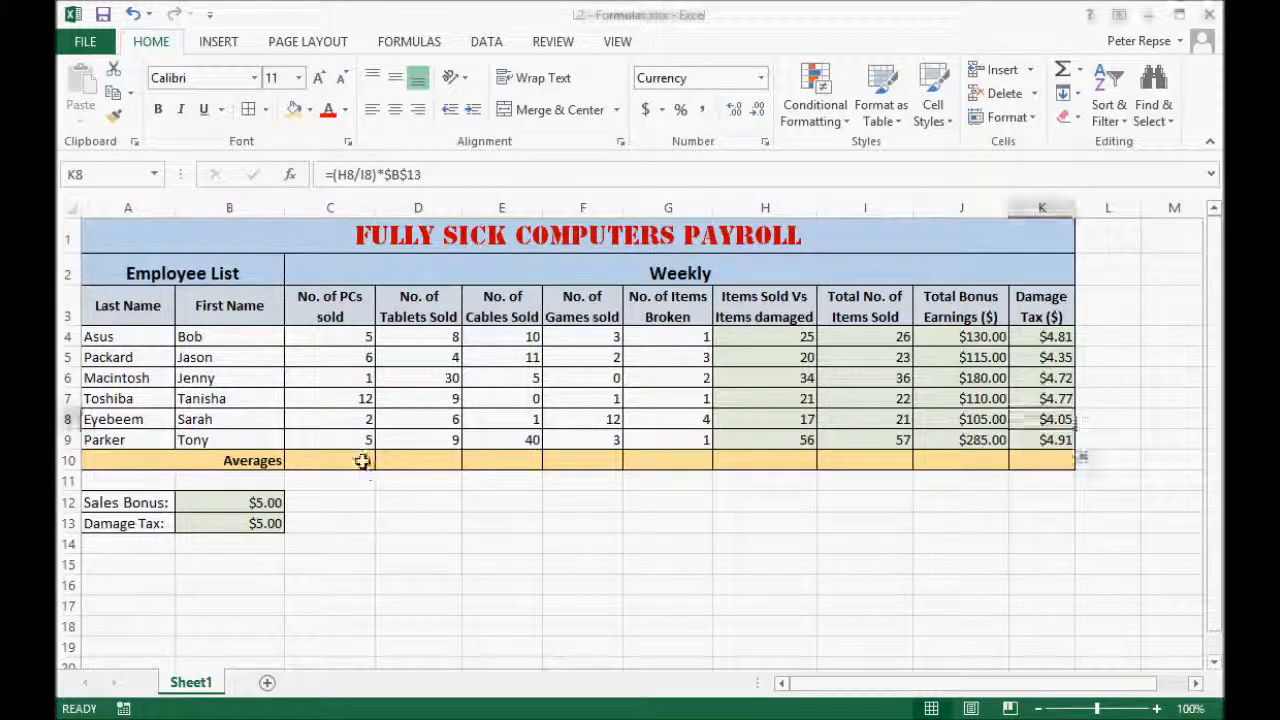
type("=")
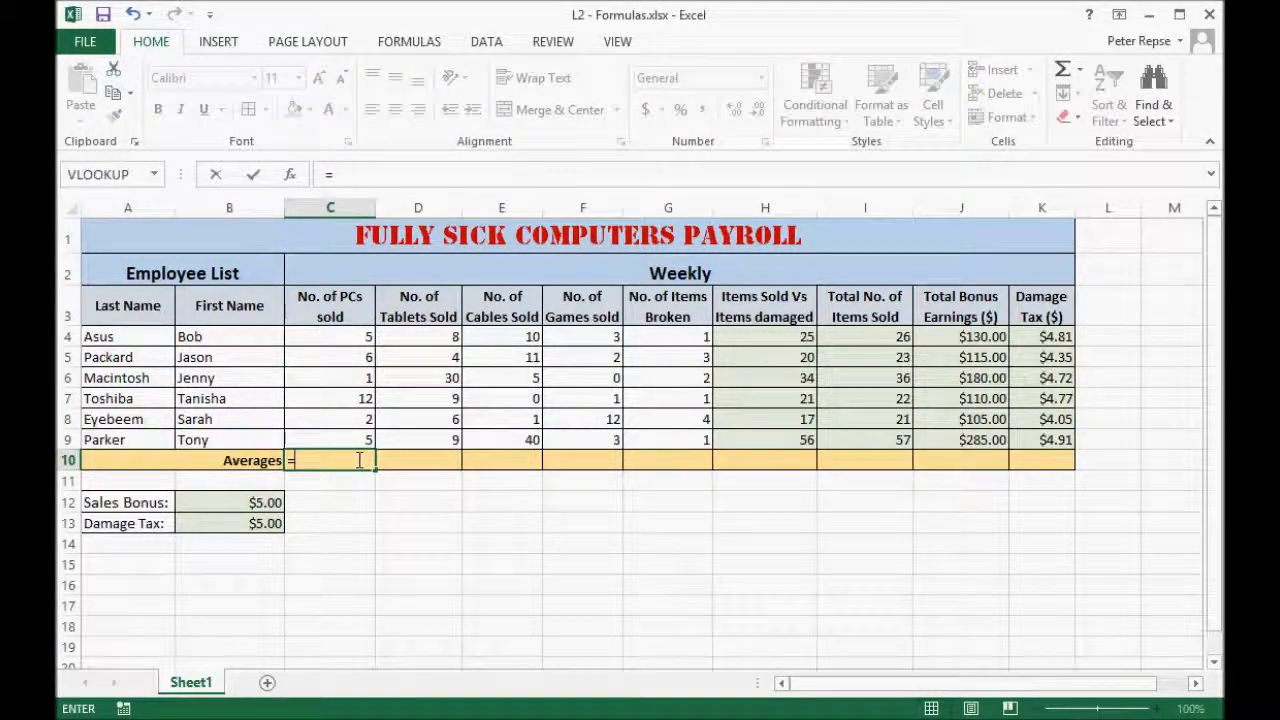
type("average")
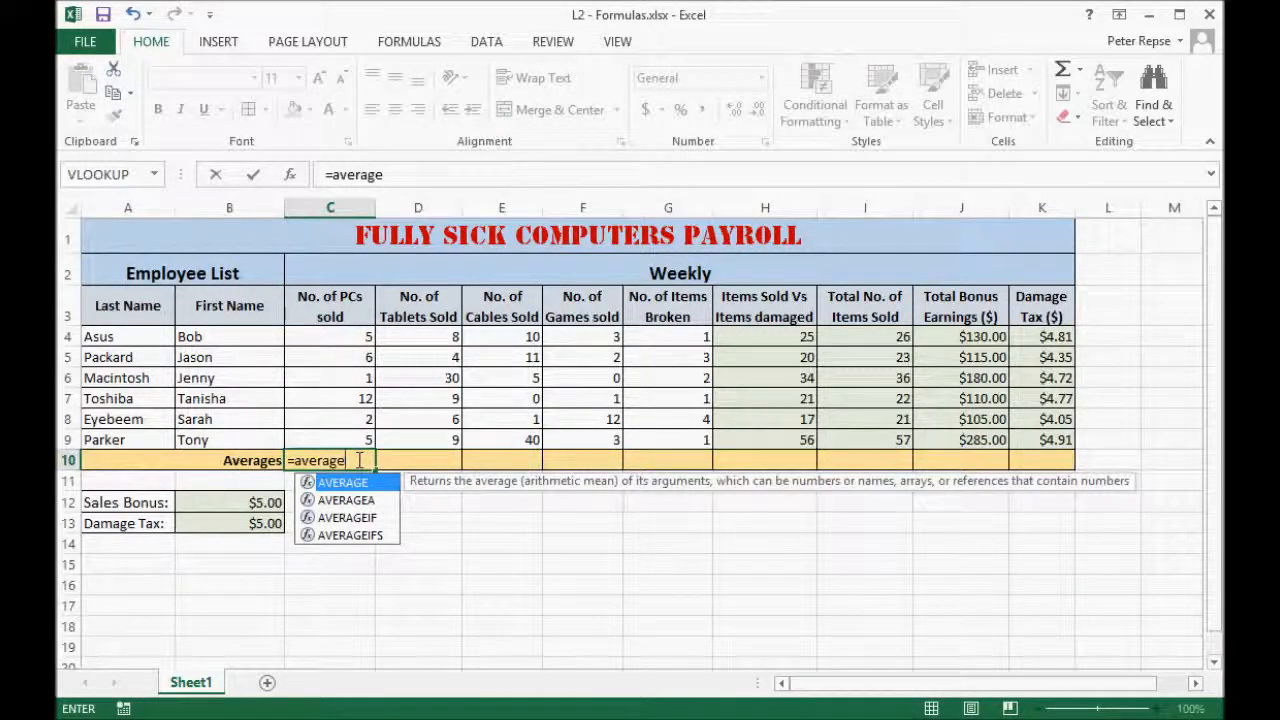
type("(")
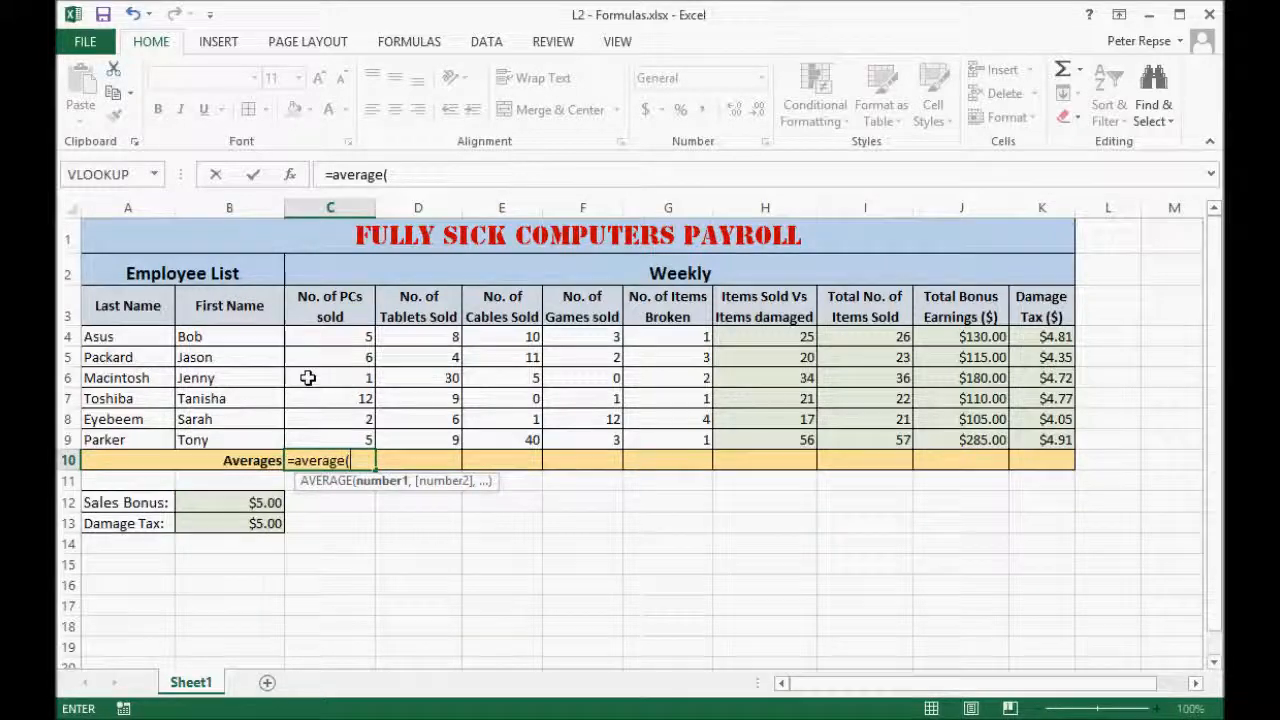
left_click_drag(354, 334, 350, 430)
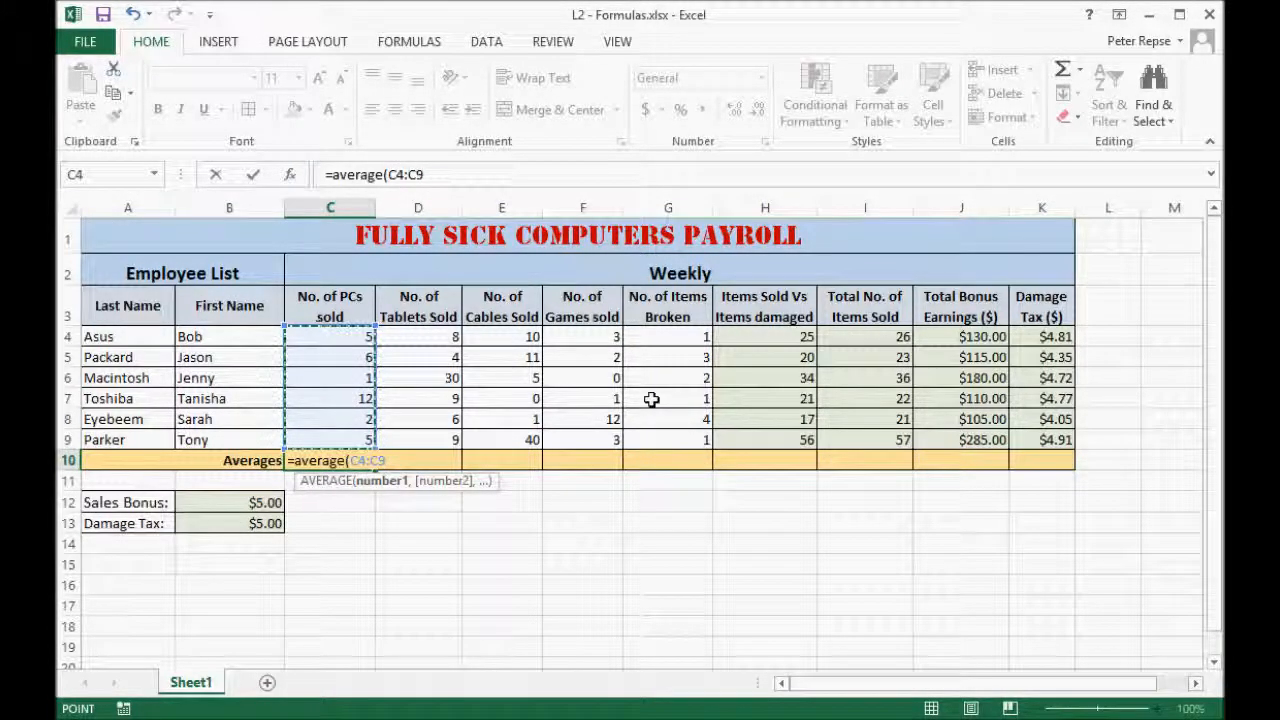
type(")")
key("Return")
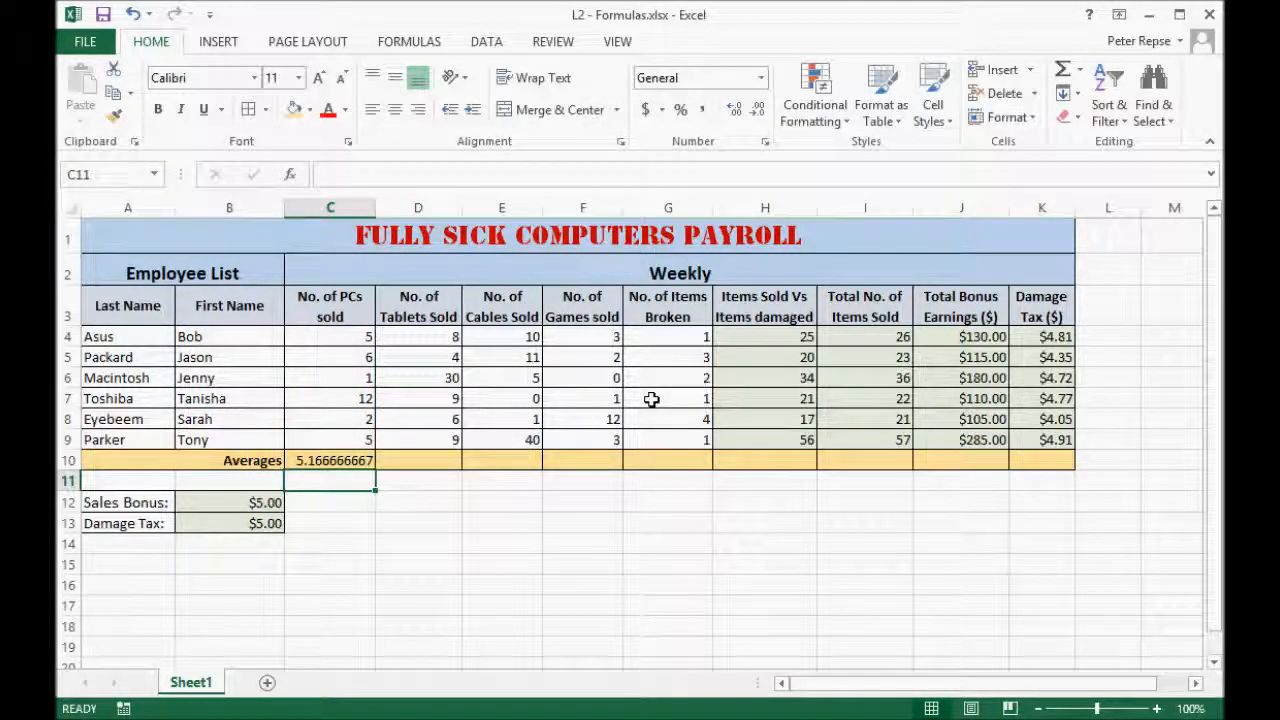
Step: Reduce the average in C10 to one decimal place
left_click(341, 460)
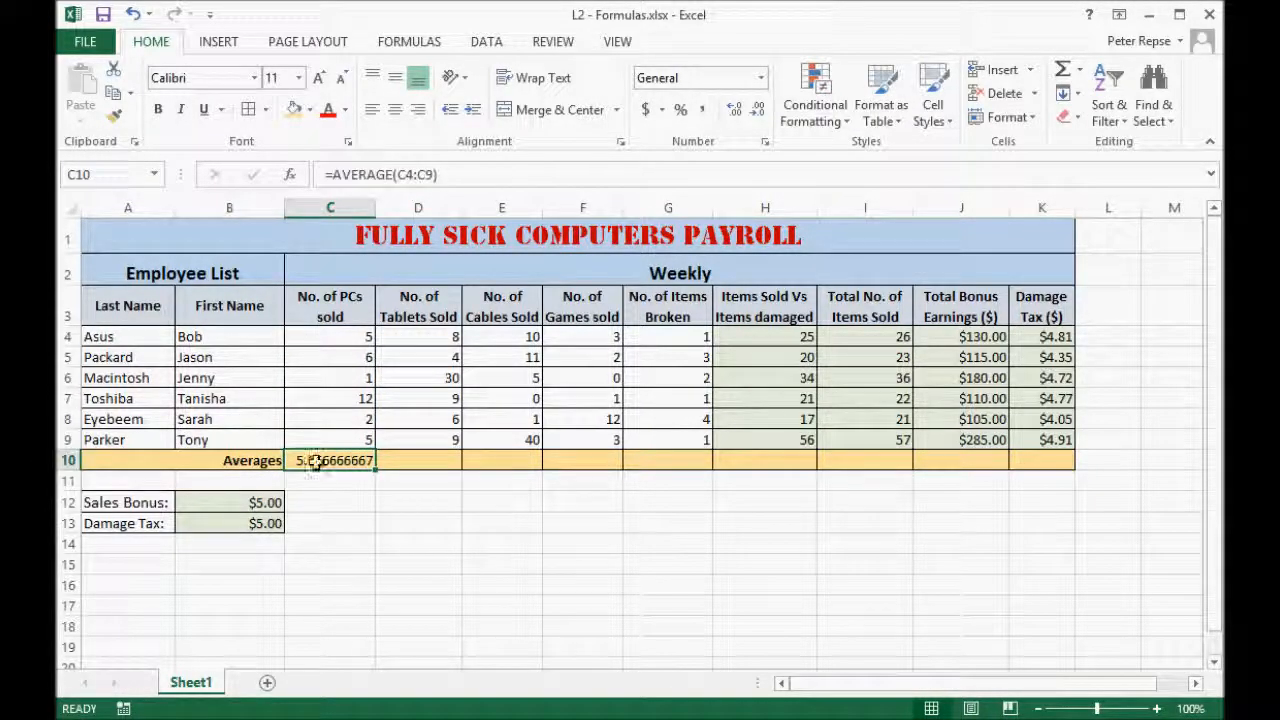
left_click(757, 111)
left_click(757, 111)
left_click(757, 111)
left_click(757, 111)
left_click(757, 111)
left_click(757, 111)
left_click(757, 111)
left_click(757, 111)
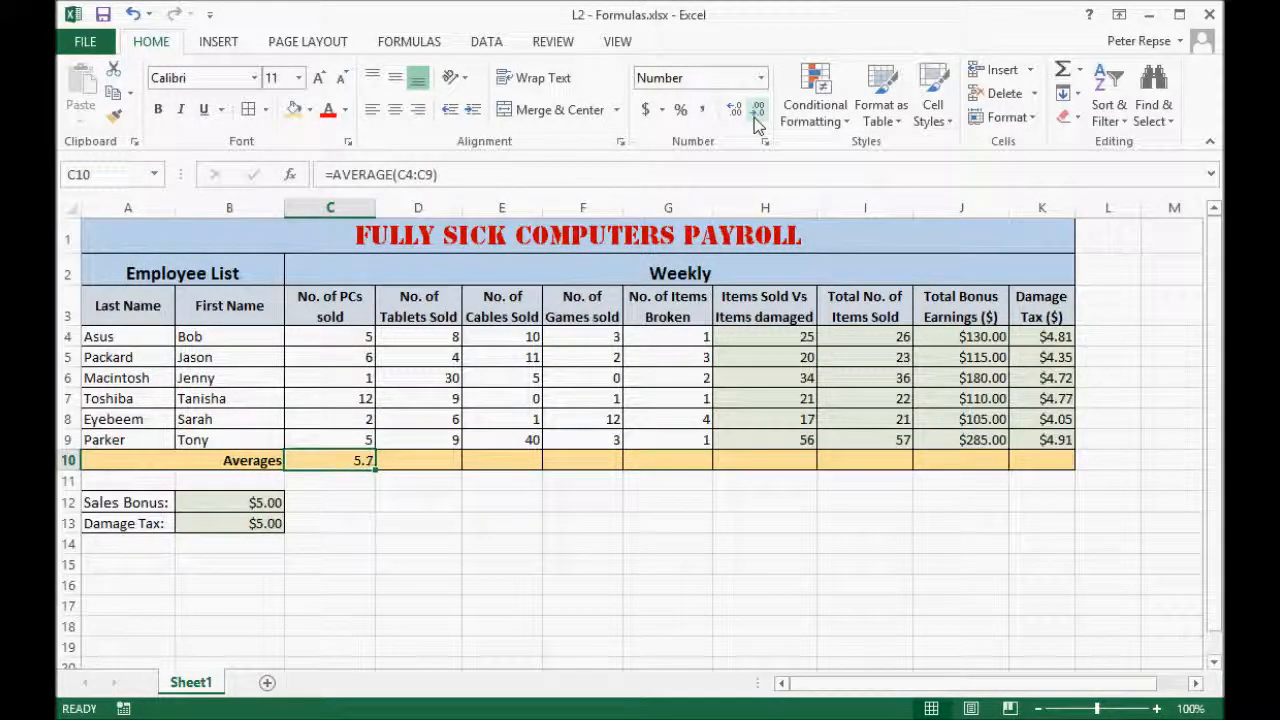
left_click(379, 538)
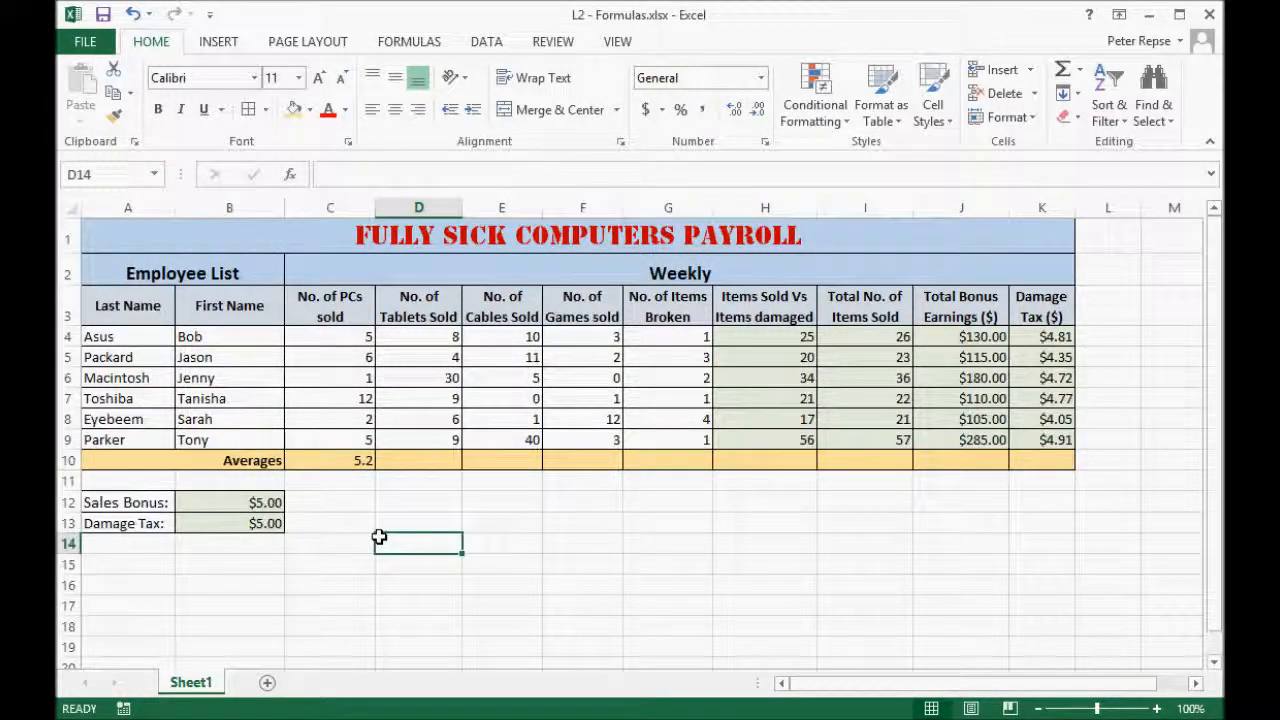
Step: Fill the average formula from C10 across the Averages row to K10
left_click(357, 460)
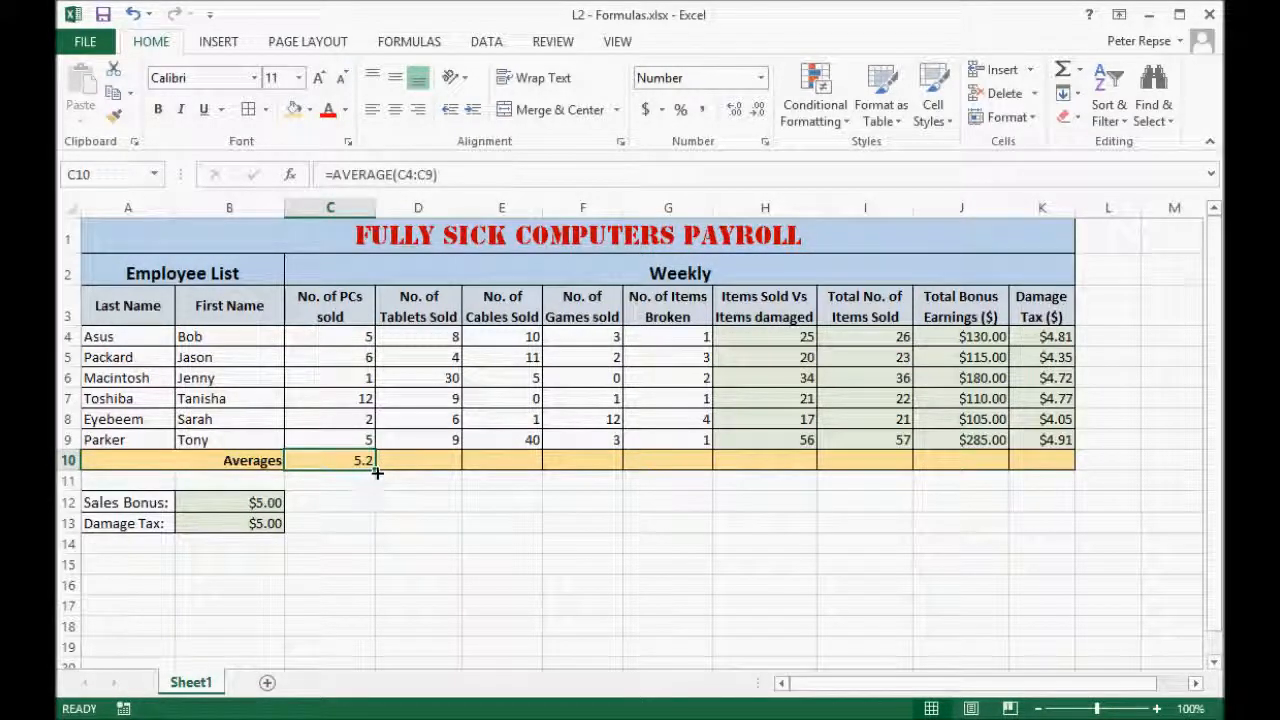
left_click_drag(377, 472, 1050, 466)
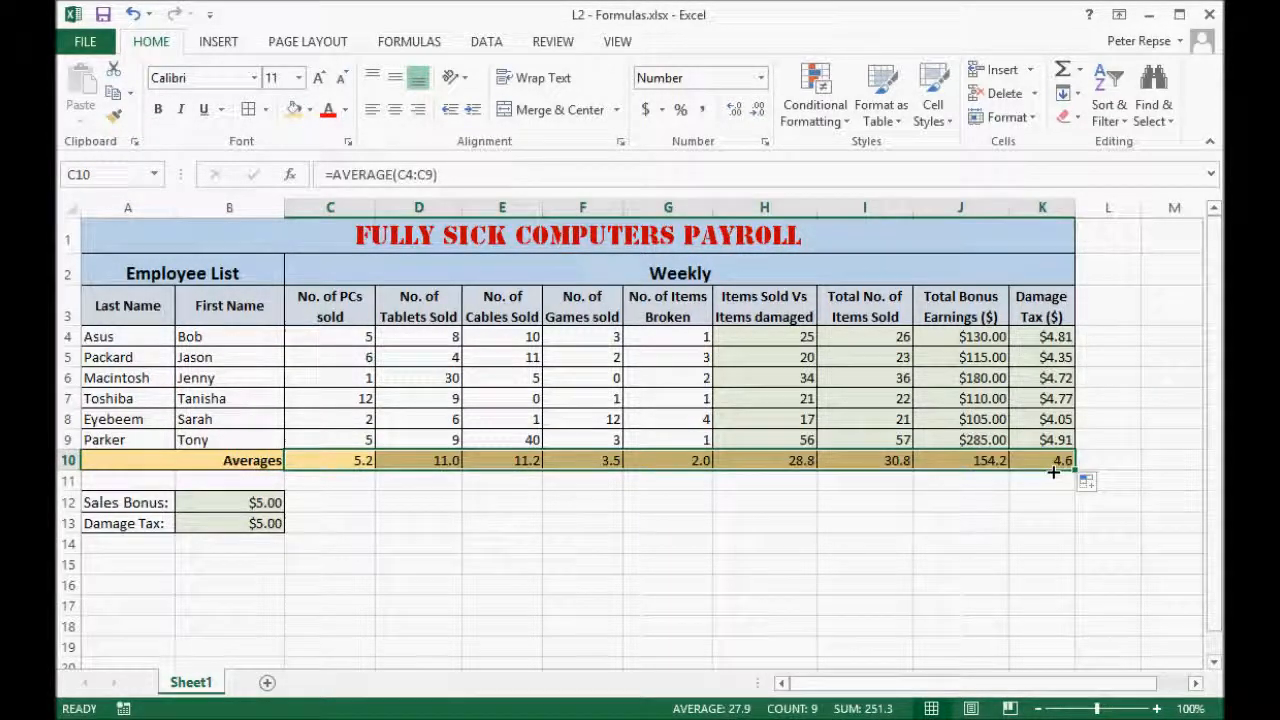
left_click(895, 502)
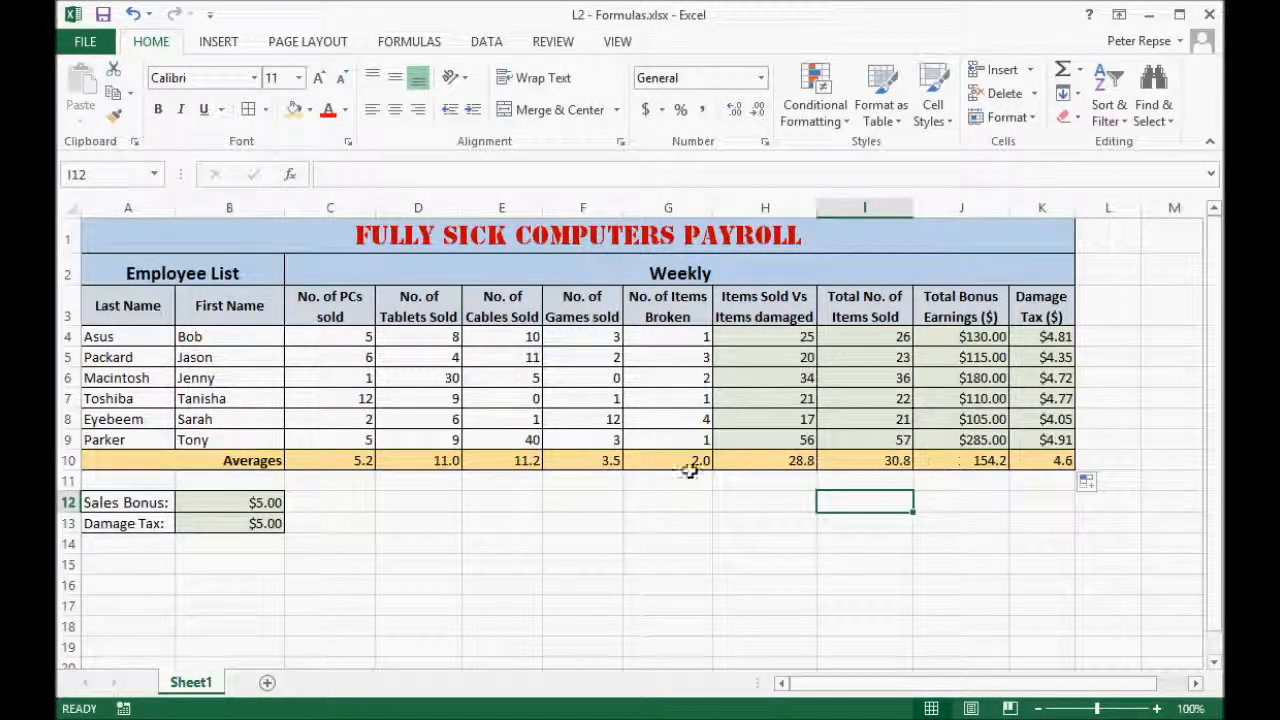
Step: Apply the Currency number format to the bonus earnings and damage tax averages in J10:K10
left_click(978, 459)
left_click_drag(978, 459, 1068, 468)
left_click(760, 78)
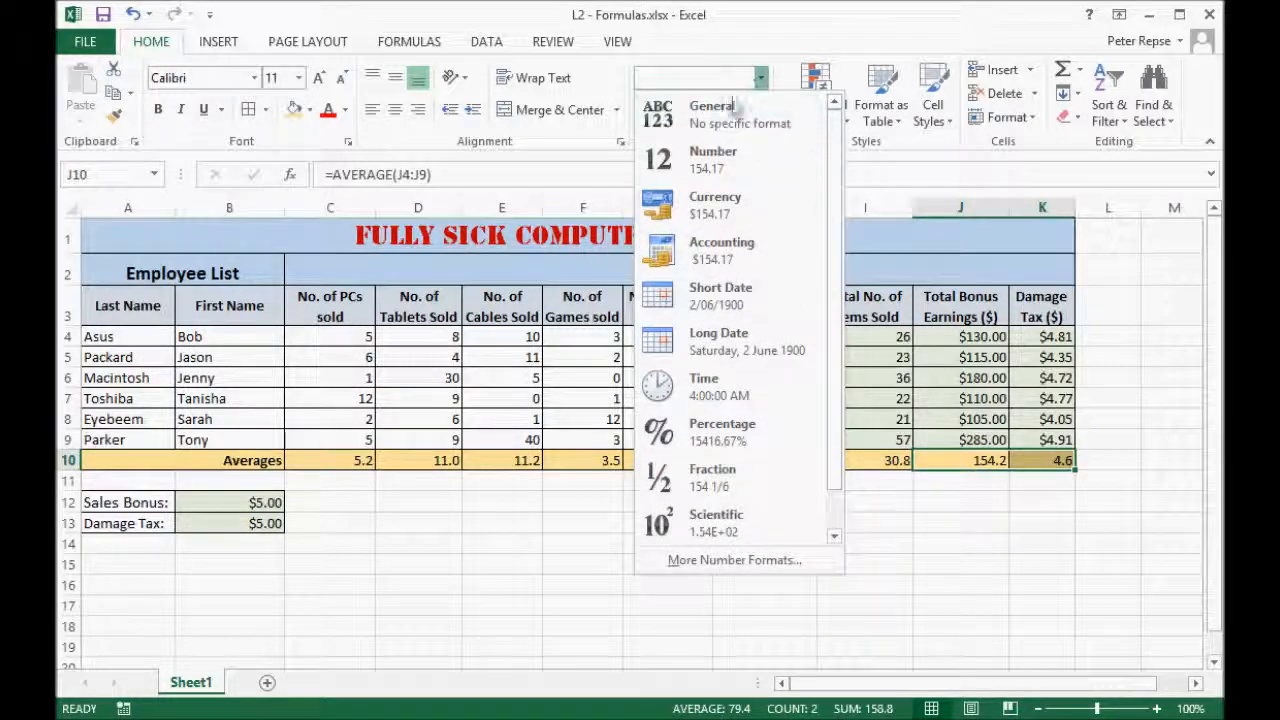
left_click(718, 213)
left_click(1050, 545)
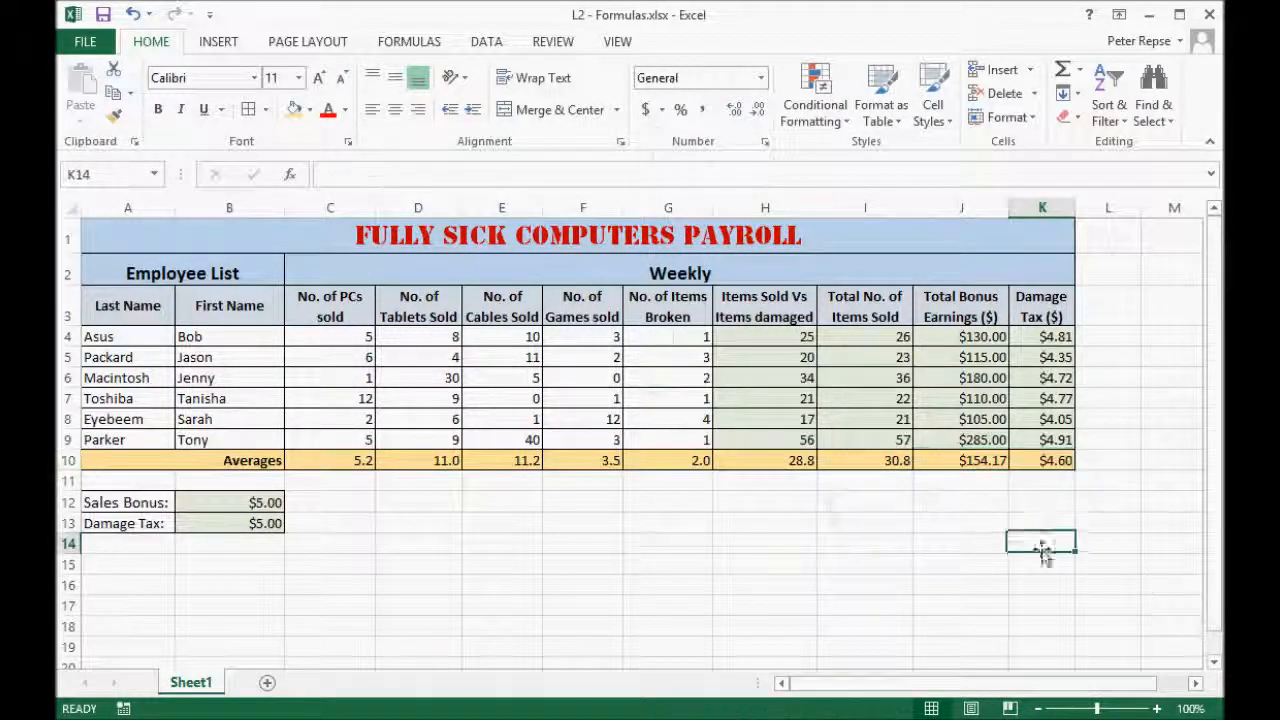
left_click(489, 542)
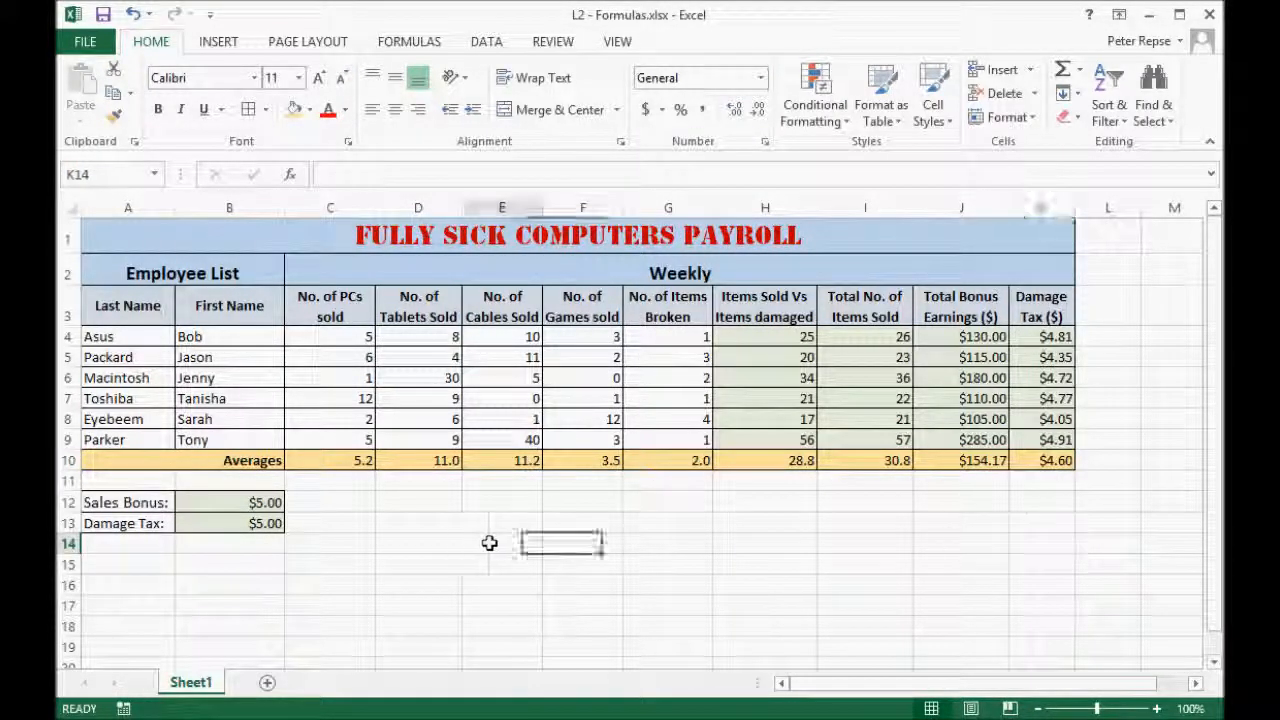